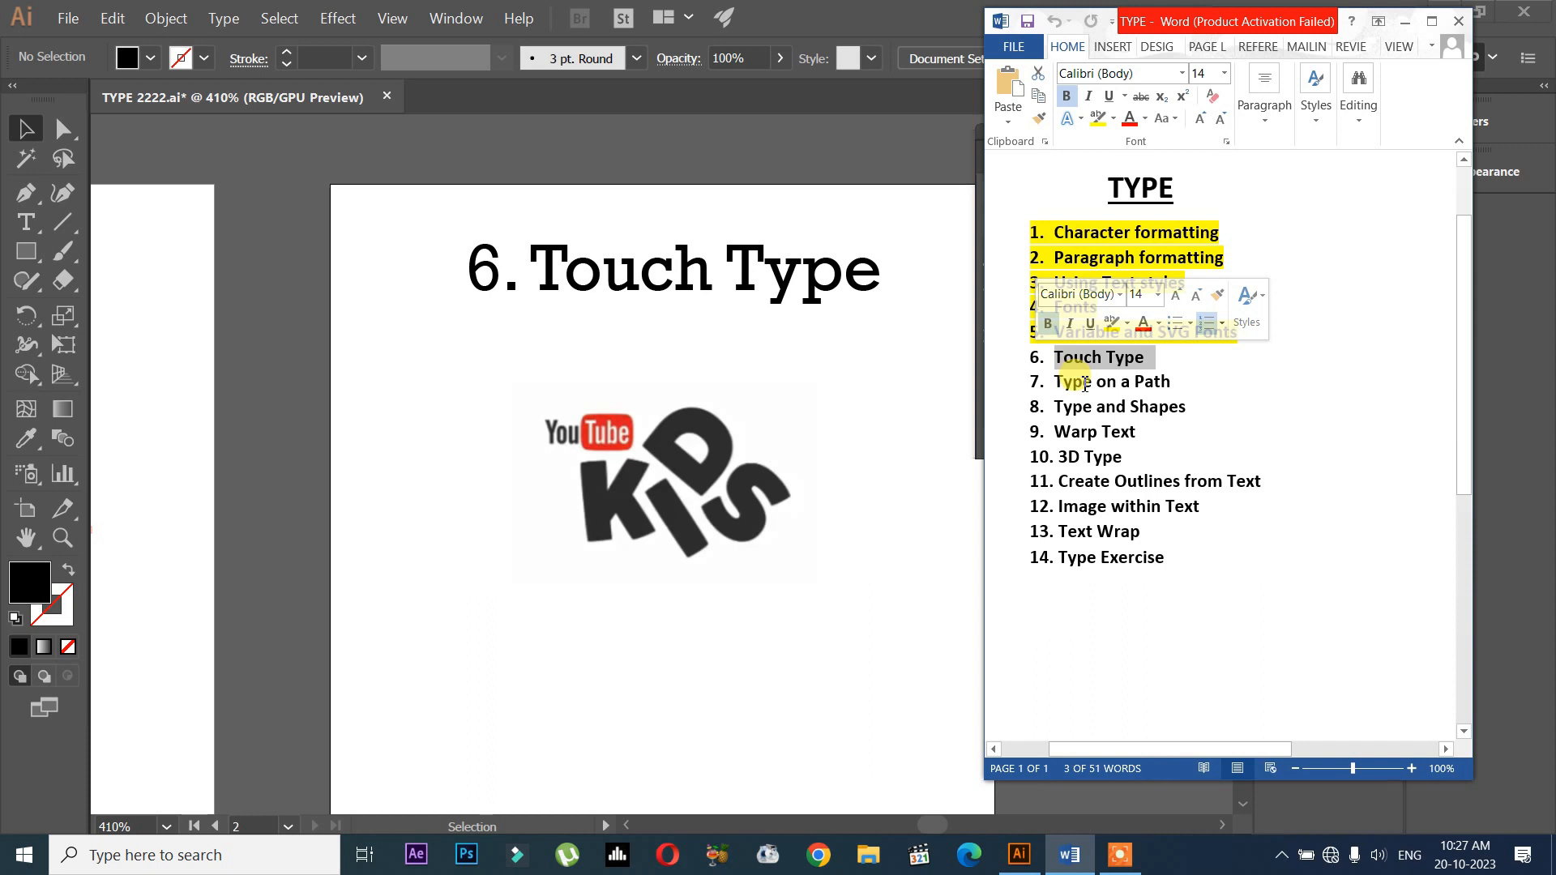
# Highlight the "Touch Type" list item in bright green in the Word topic list
pyautogui.click(1184, 359)
pyautogui.moveTo(1175, 361); pyautogui.dragTo(992, 355)
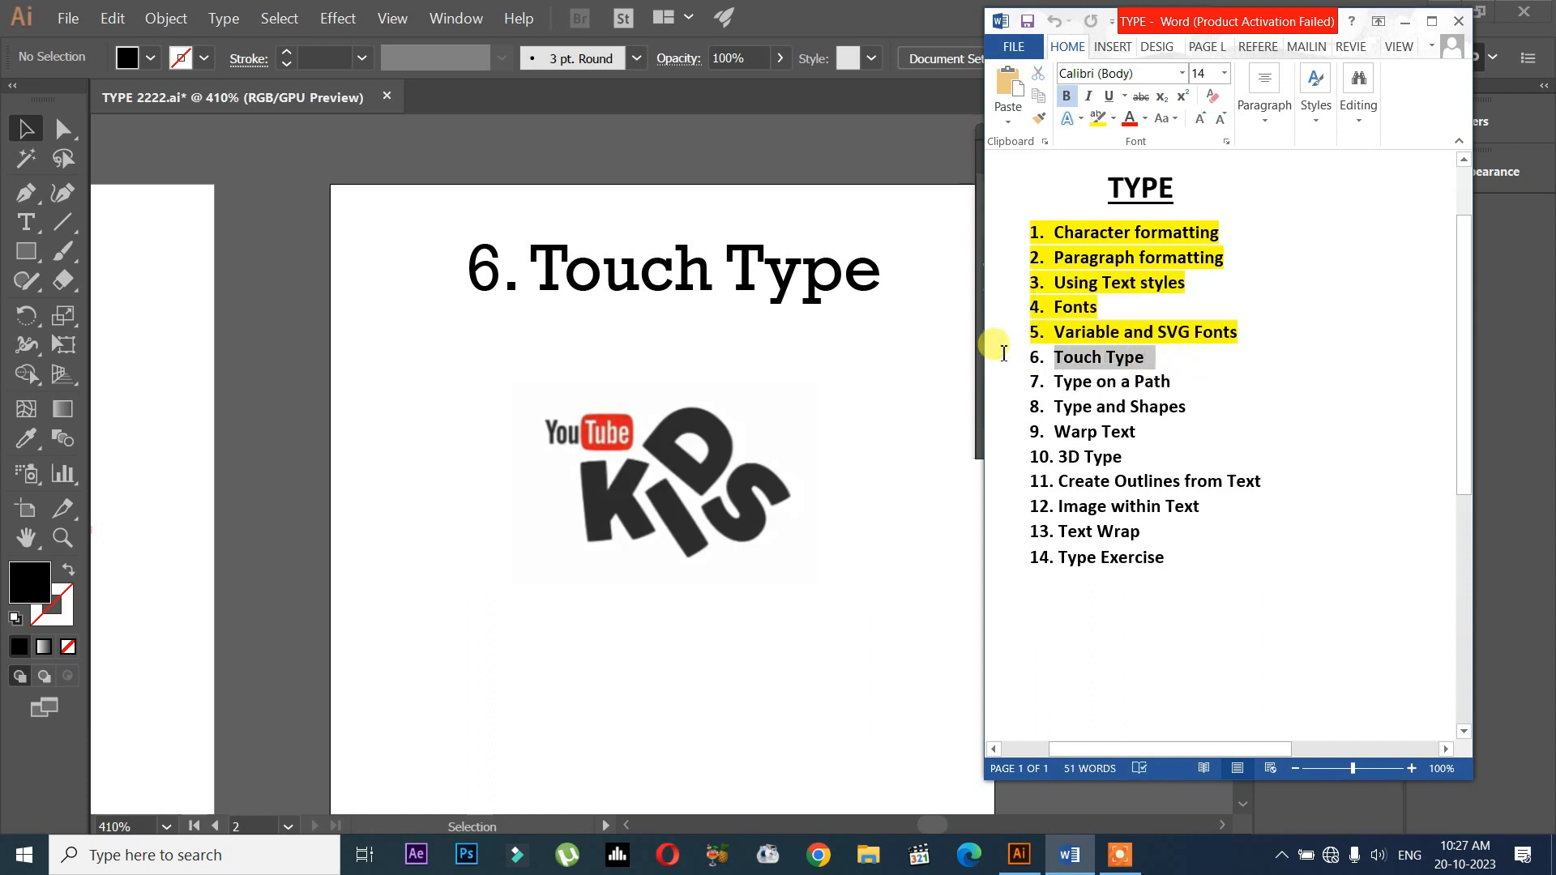
pyautogui.click(1115, 120)
pyautogui.click(1132, 139)
pyautogui.click(1207, 493)
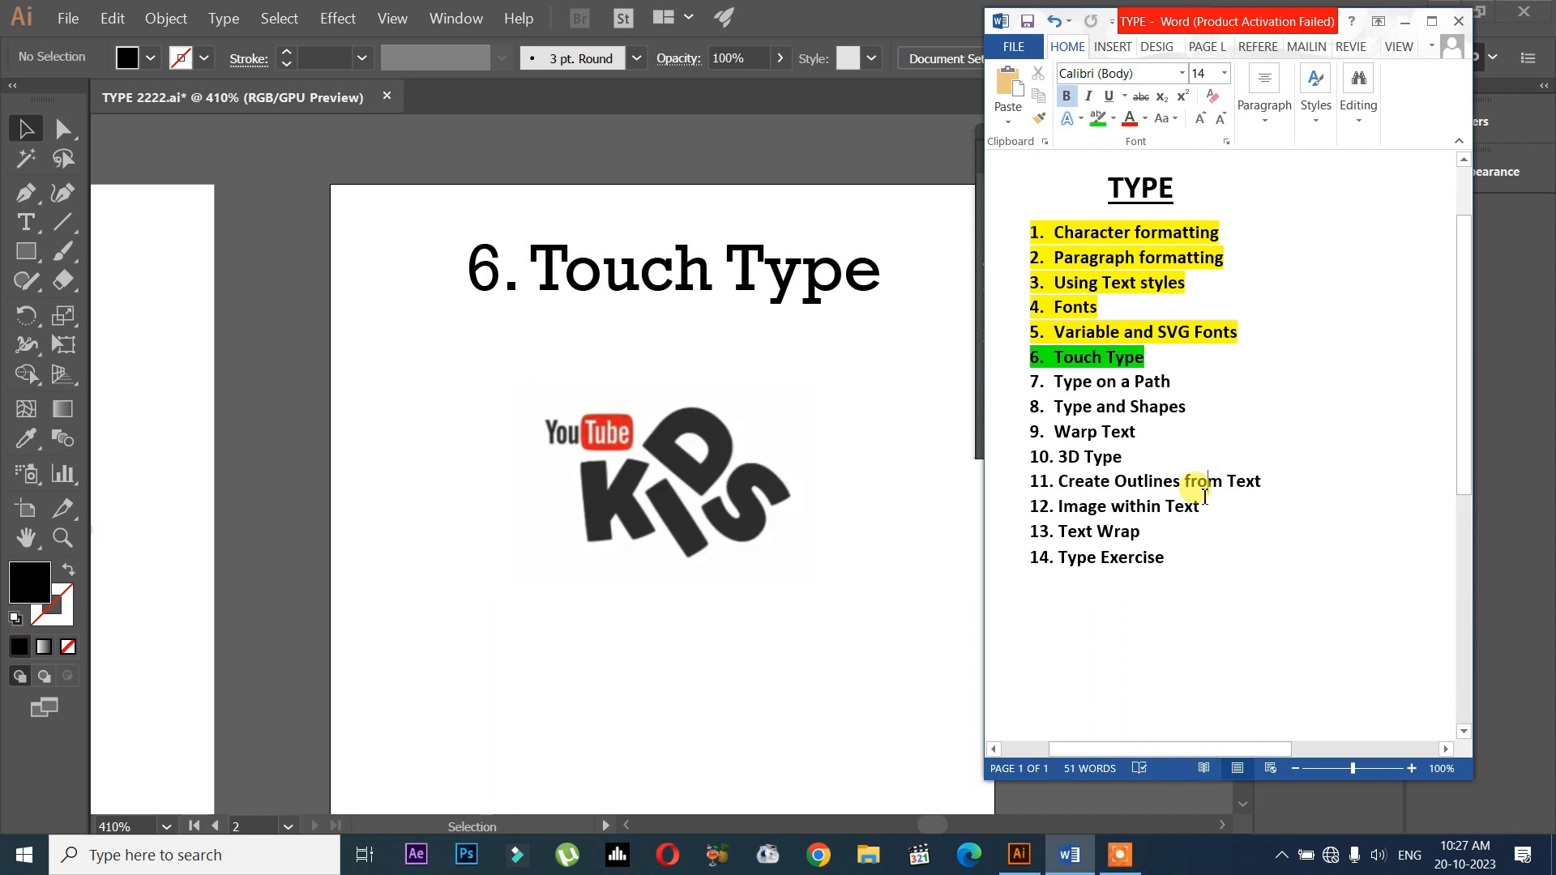
# Switch to Illustrator and duplicate the "6. Touch Type" title below the YouTube Kids logo
pyautogui.click(683, 276)
pyautogui.click(657, 280)
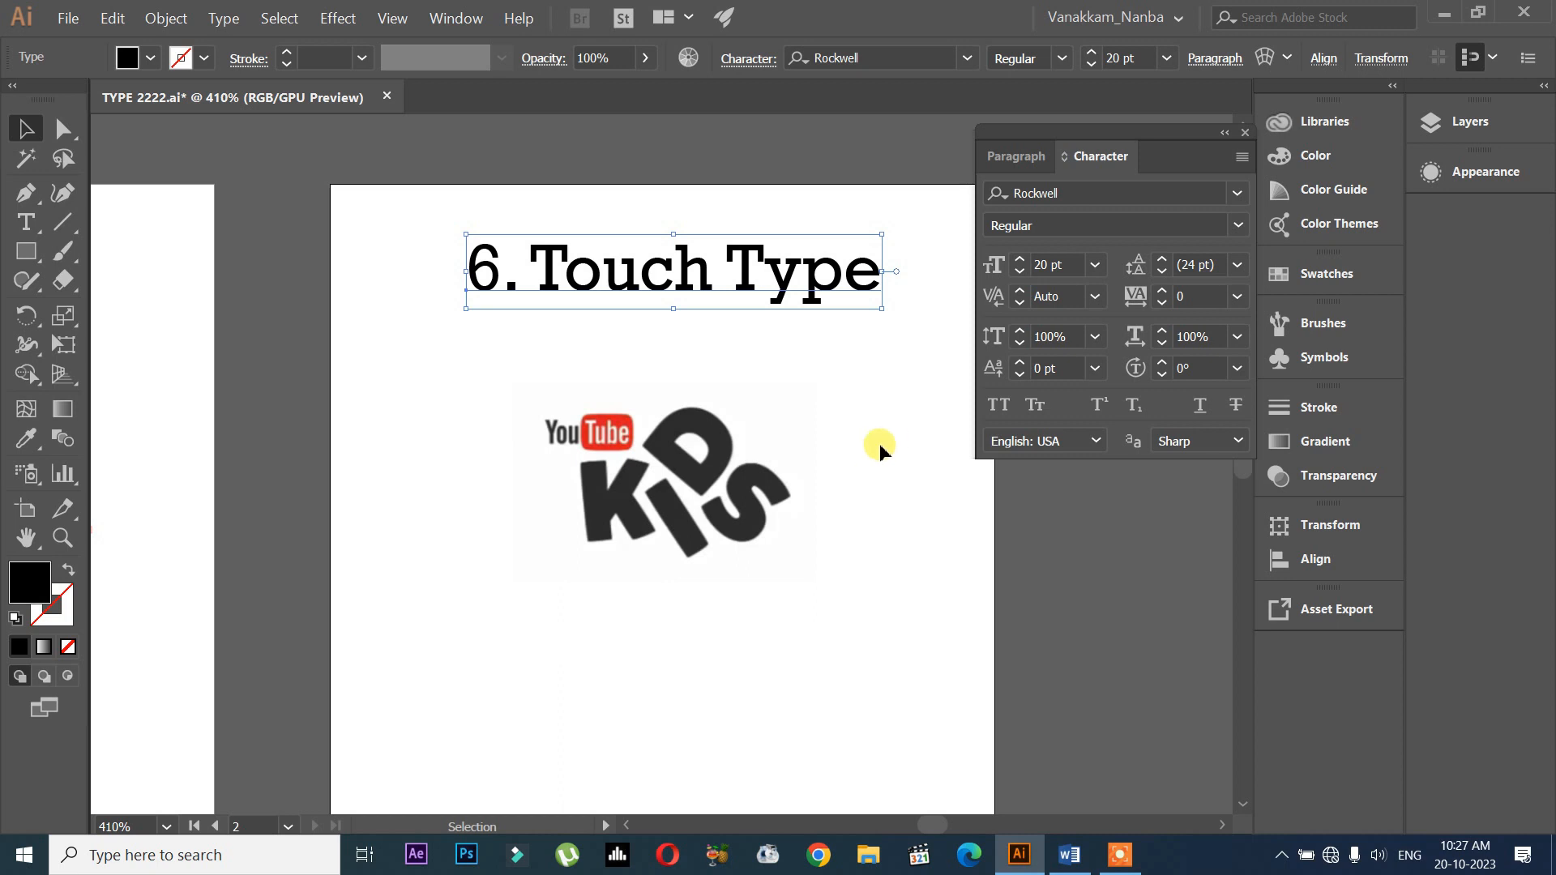
pyautogui.click(619, 468)
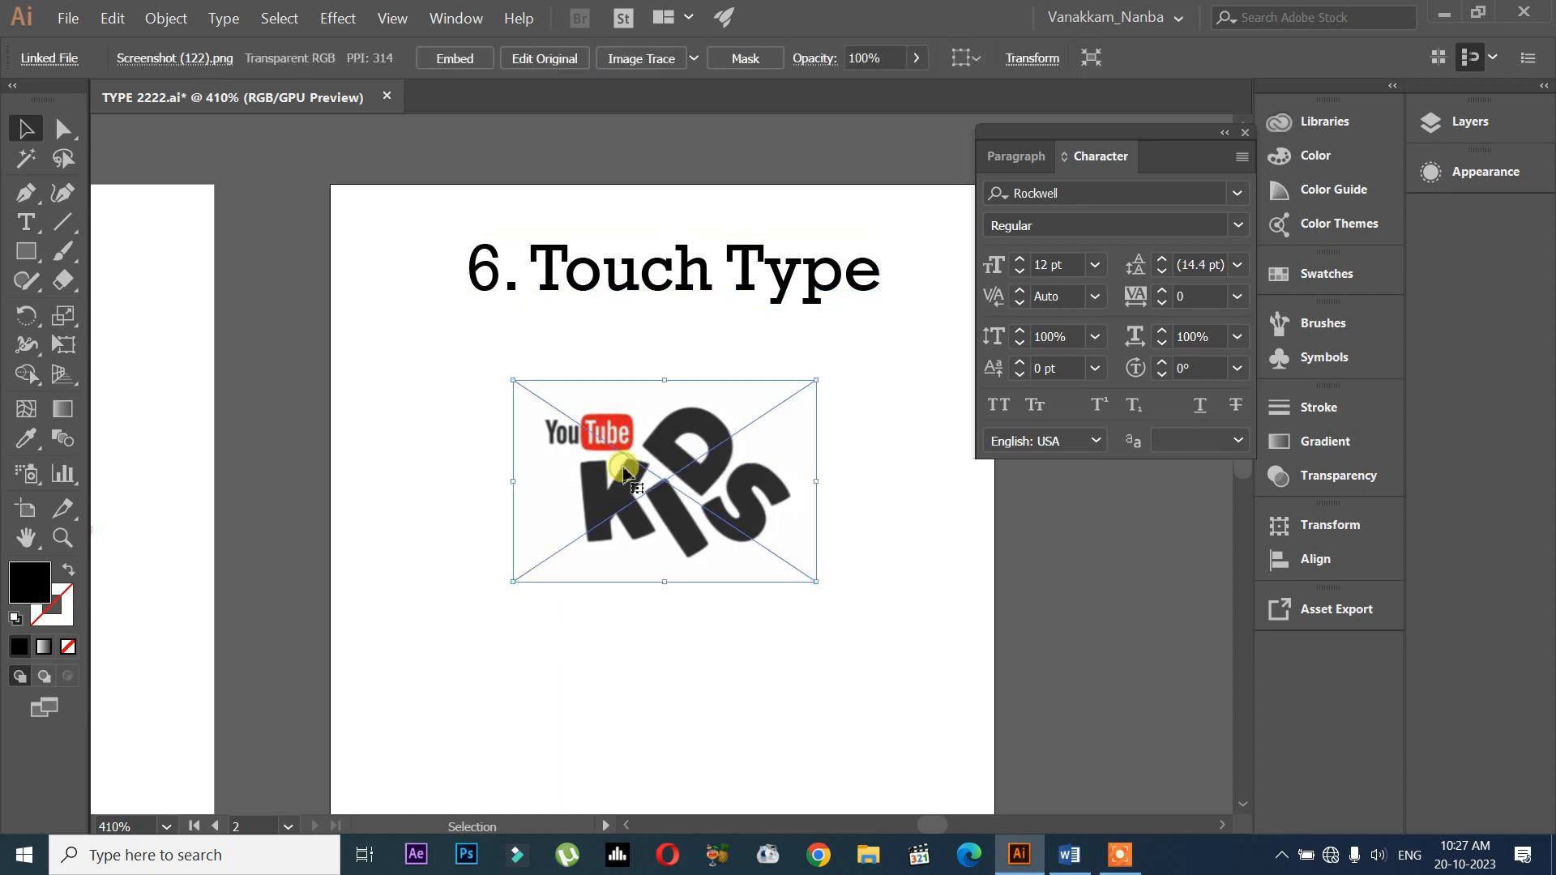
pyautogui.click(975, 527)
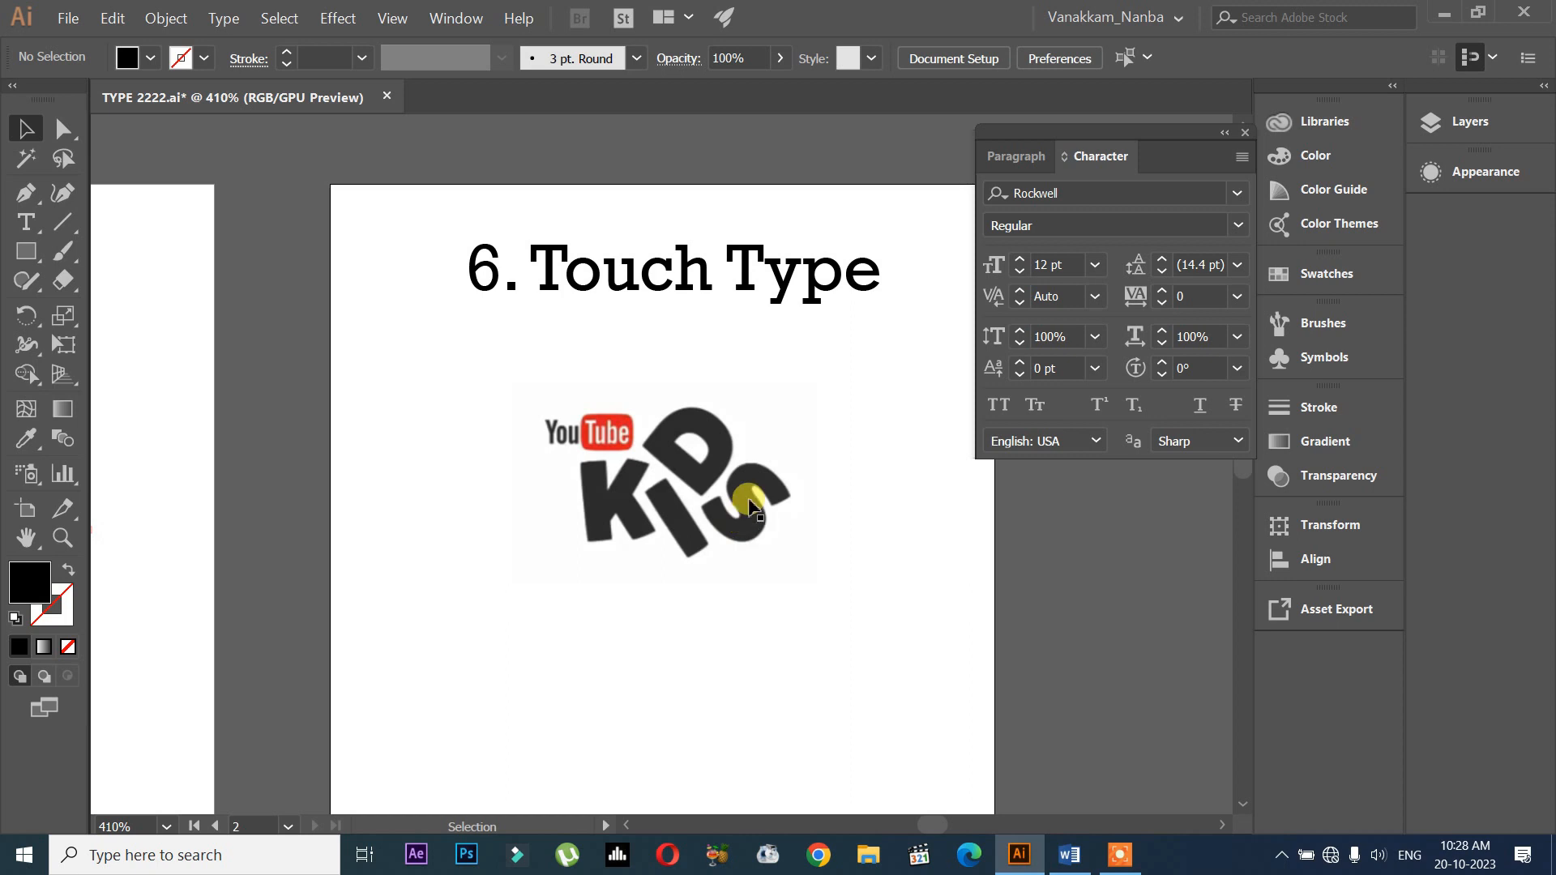
pyautogui.scroll(-1, 895, 571)
pyautogui.moveTo(768, 212); pyautogui.dragTo(822, 599)
# Remove the "6." prefix from the duplicated title so it reads "Touch Type"
pyautogui.press('t')
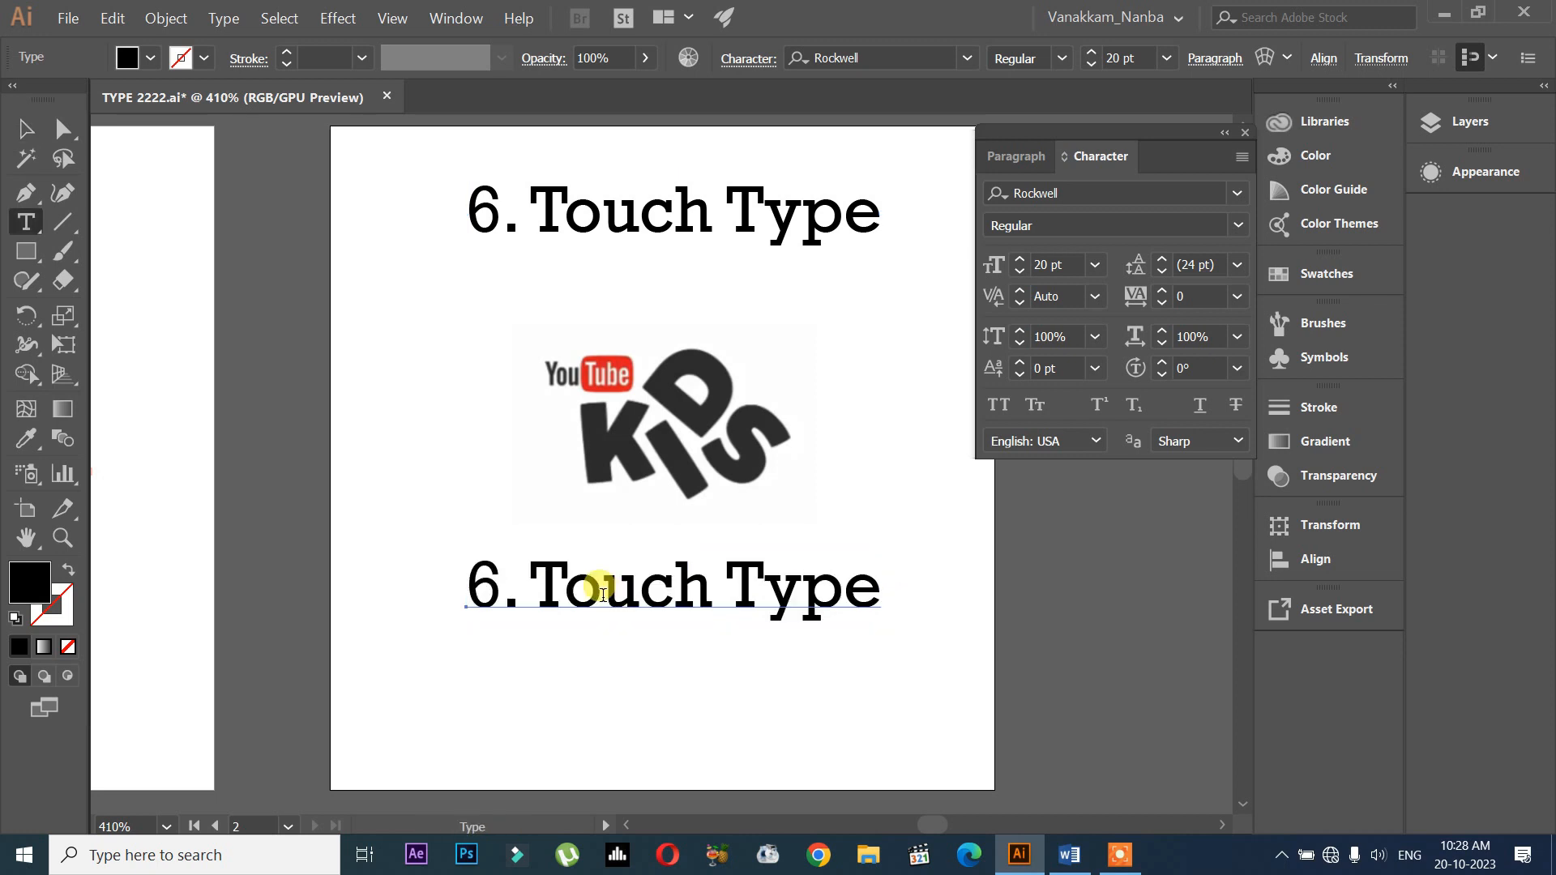
pyautogui.click(549, 581)
pyautogui.moveTo(535, 580); pyautogui.dragTo(463, 582)
pyautogui.press('BackSpace')
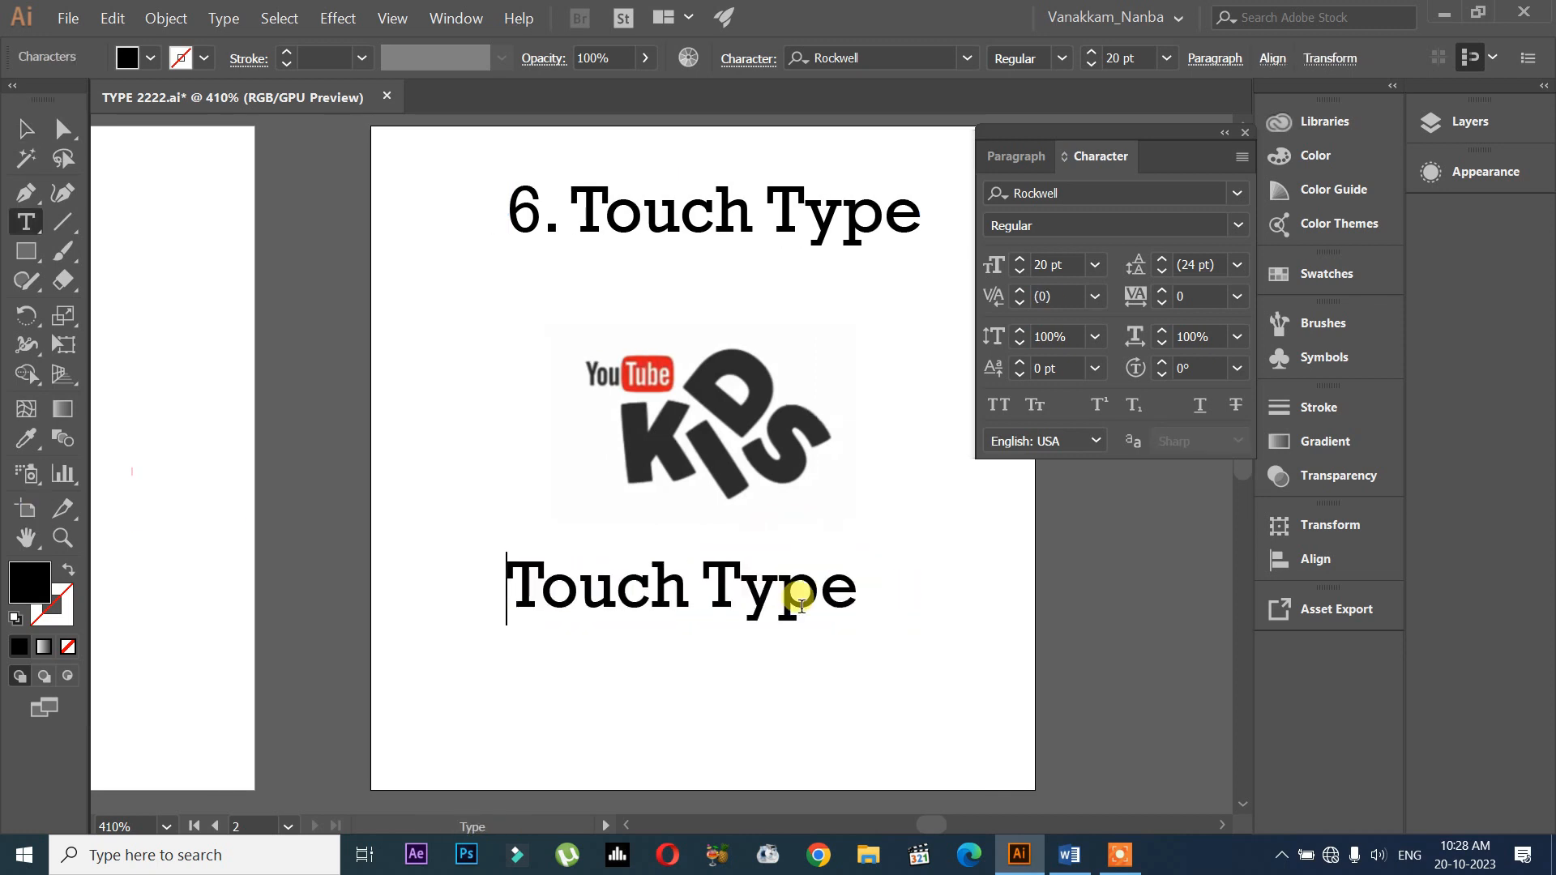
# Format the lower "Touch Type" text as All Caps with tracking 46 and the lenta font
pyautogui.moveTo(863, 591); pyautogui.dragTo(410, 567)
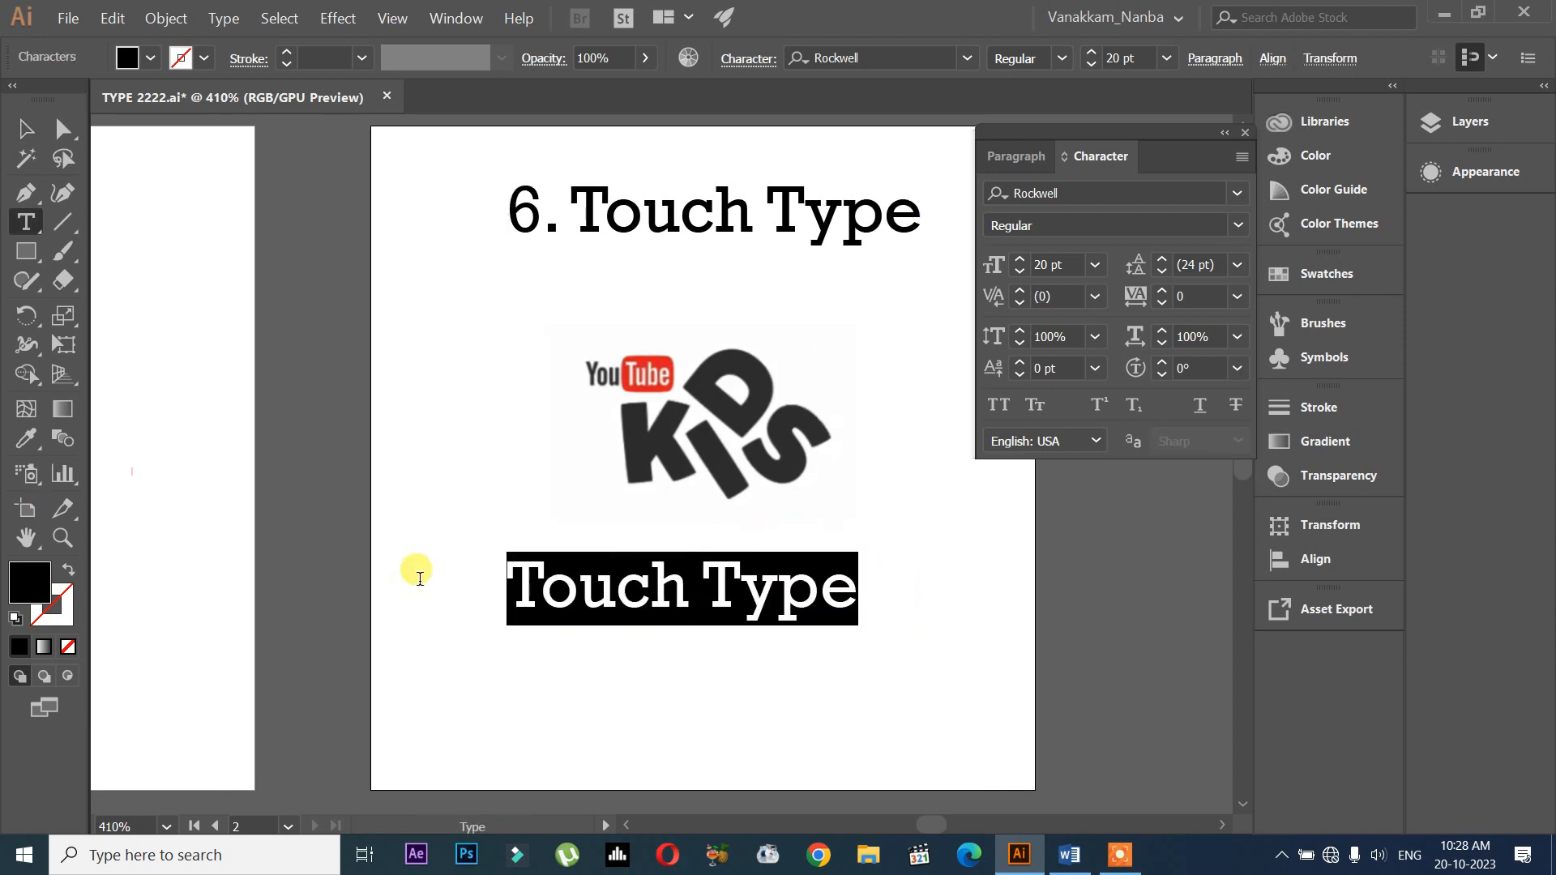
pyautogui.click(1000, 405)
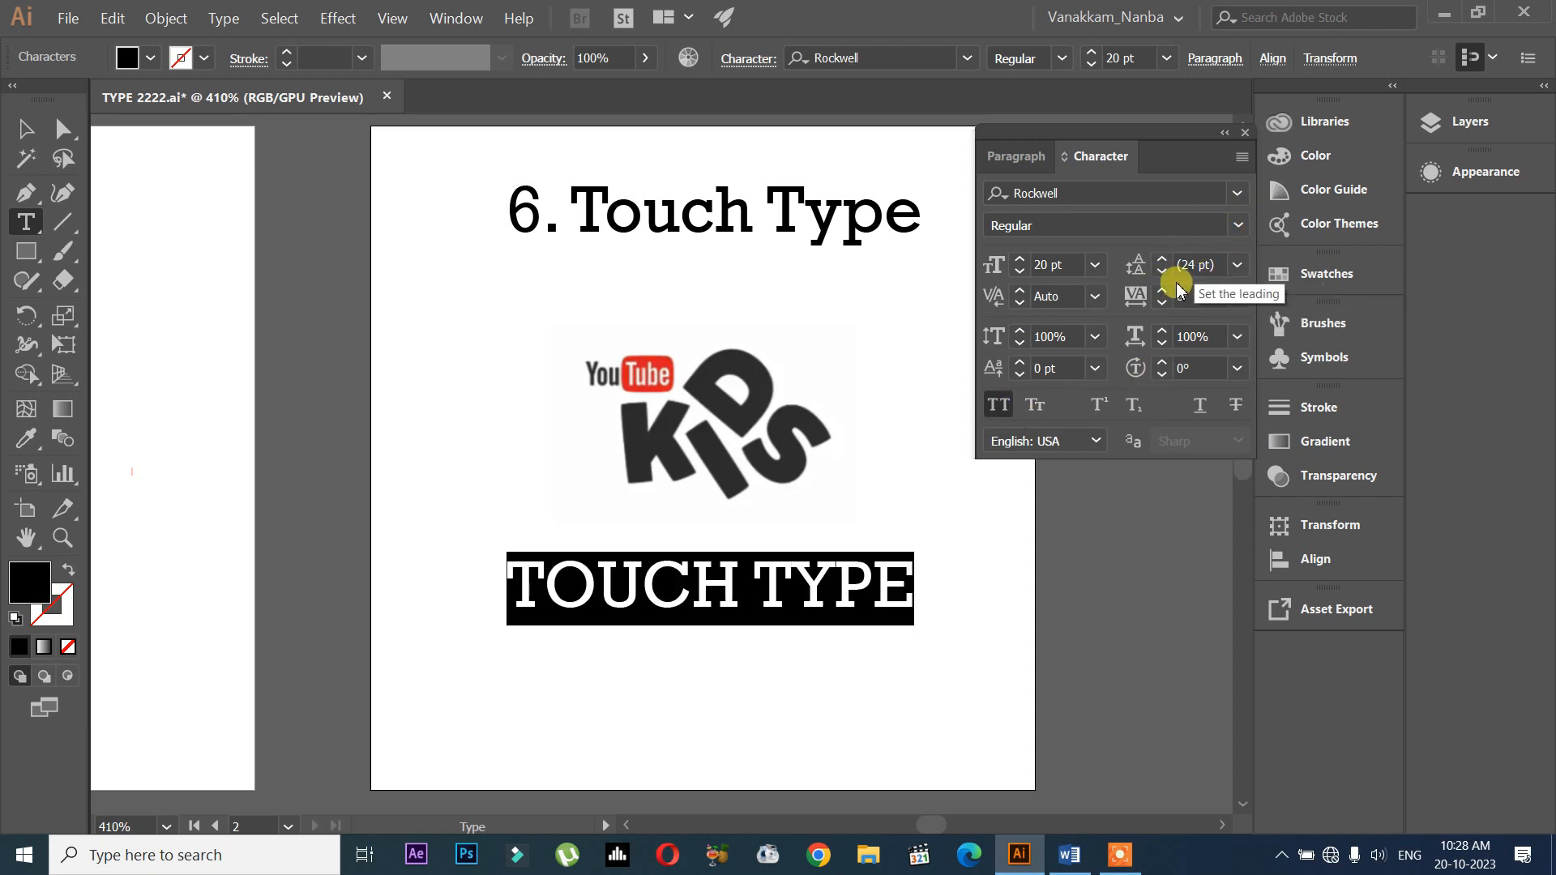
pyautogui.scroll(3, 1202, 285)
pyautogui.scroll(20, 1203, 287)
pyautogui.scroll(4, 1206, 289)
pyautogui.click(1239, 193)
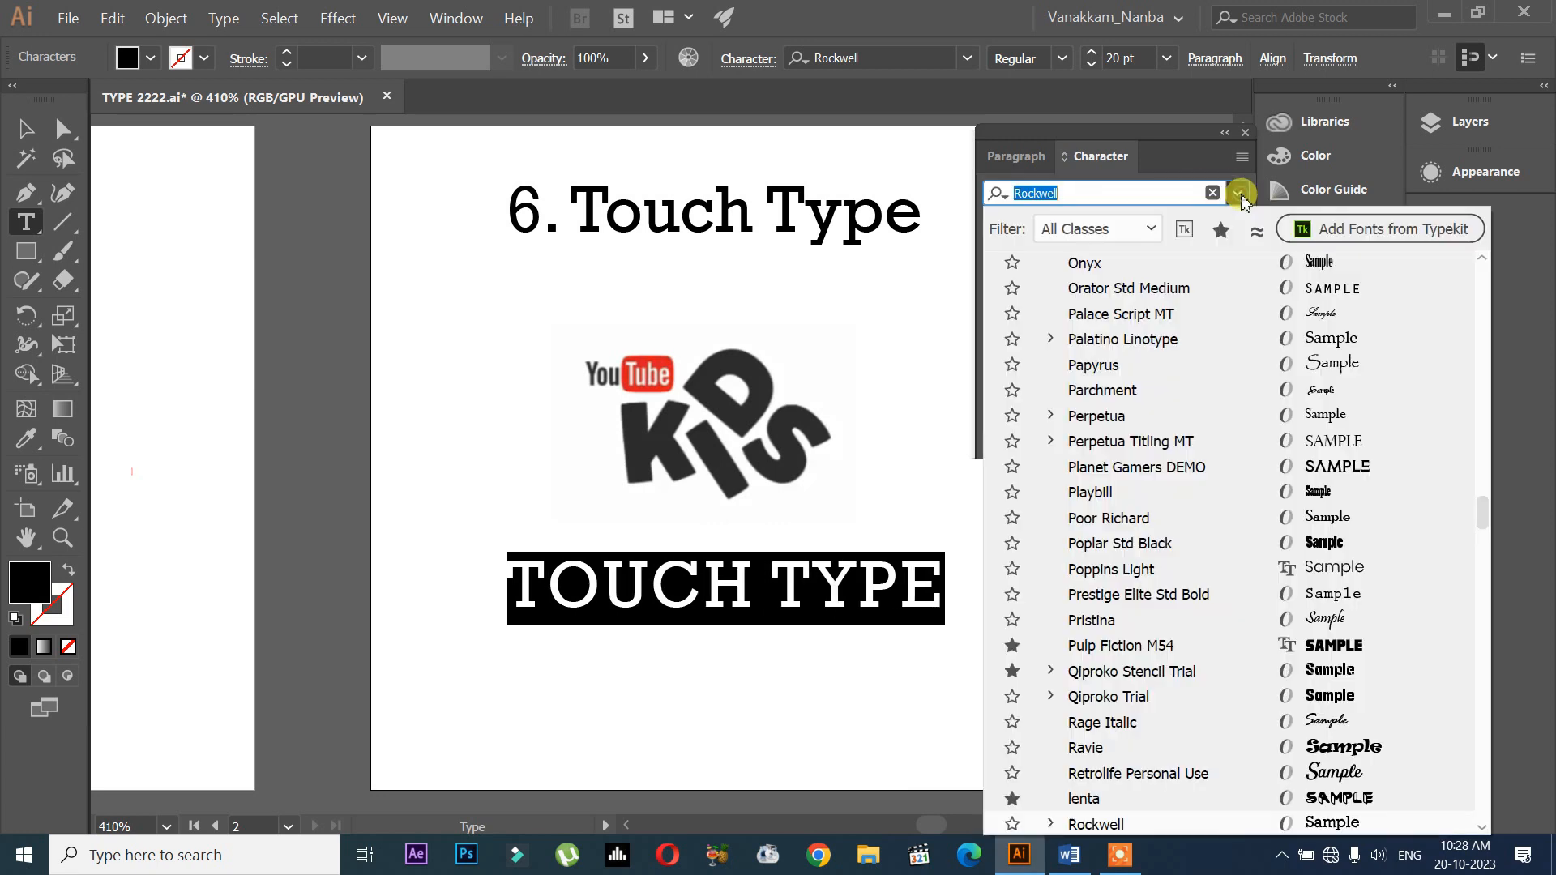
pyautogui.click(1177, 797)
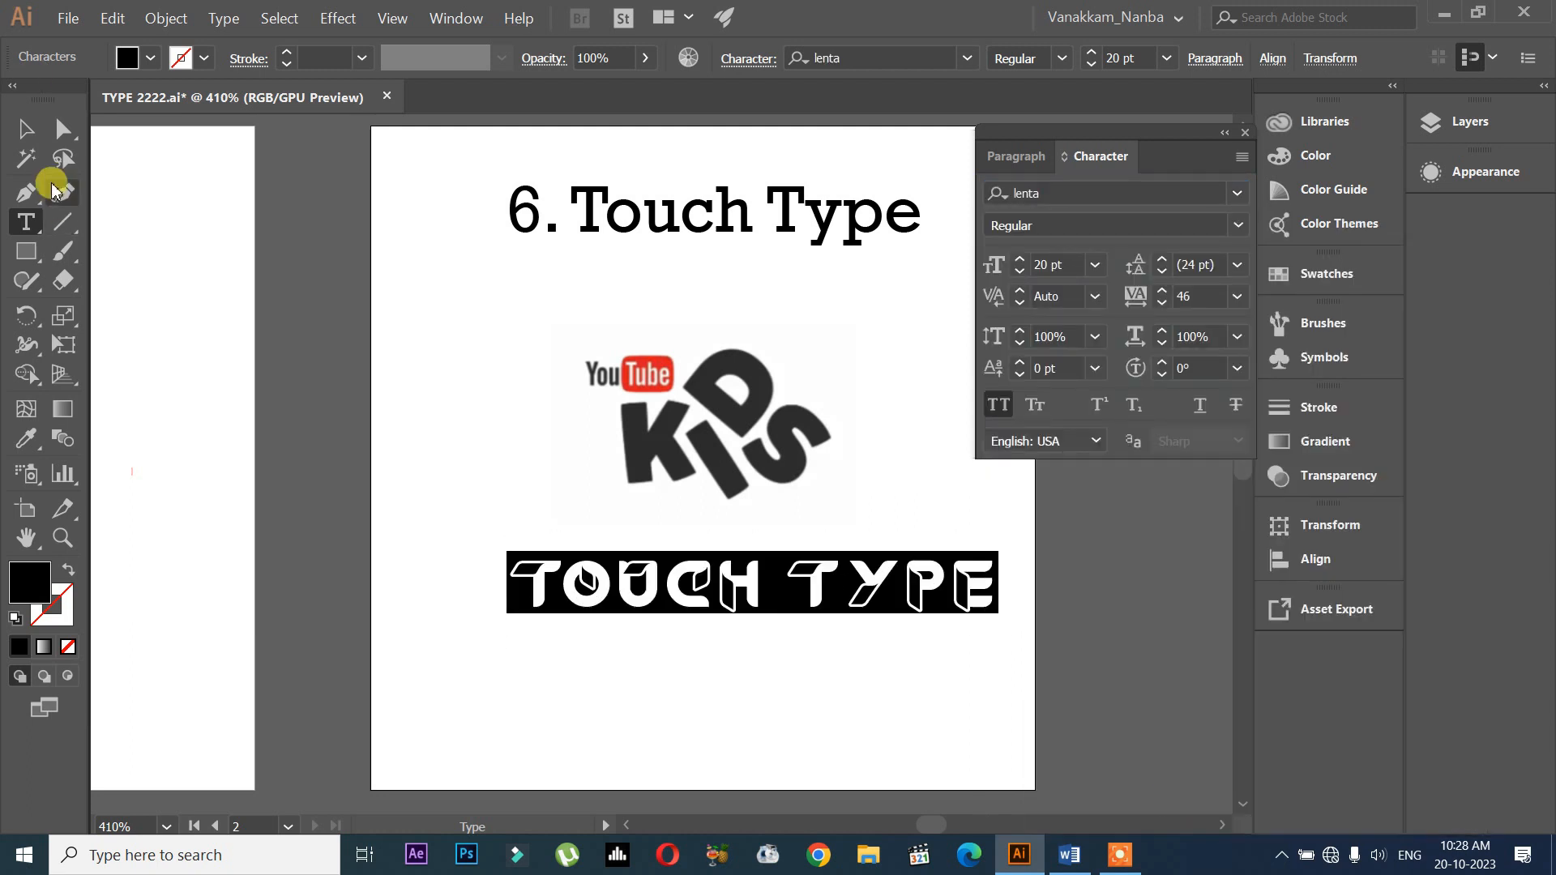
# Turn off All Caps for the lower text and position it centered beneath the logo
pyautogui.click(22, 128)
pyautogui.moveTo(771, 611); pyautogui.dragTo(741, 617)
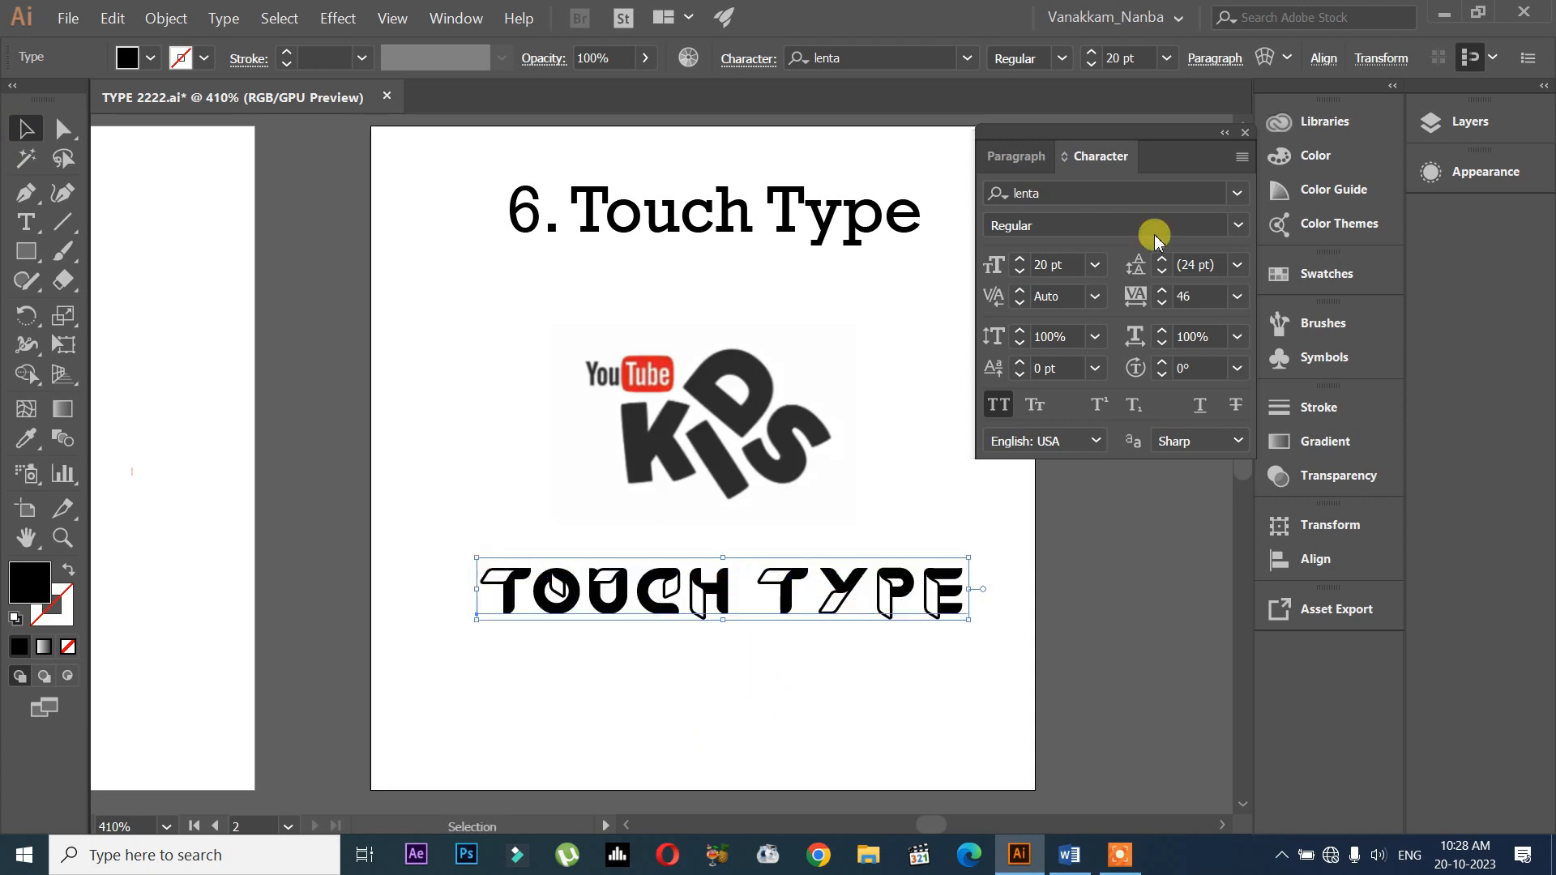
pyautogui.click(999, 403)
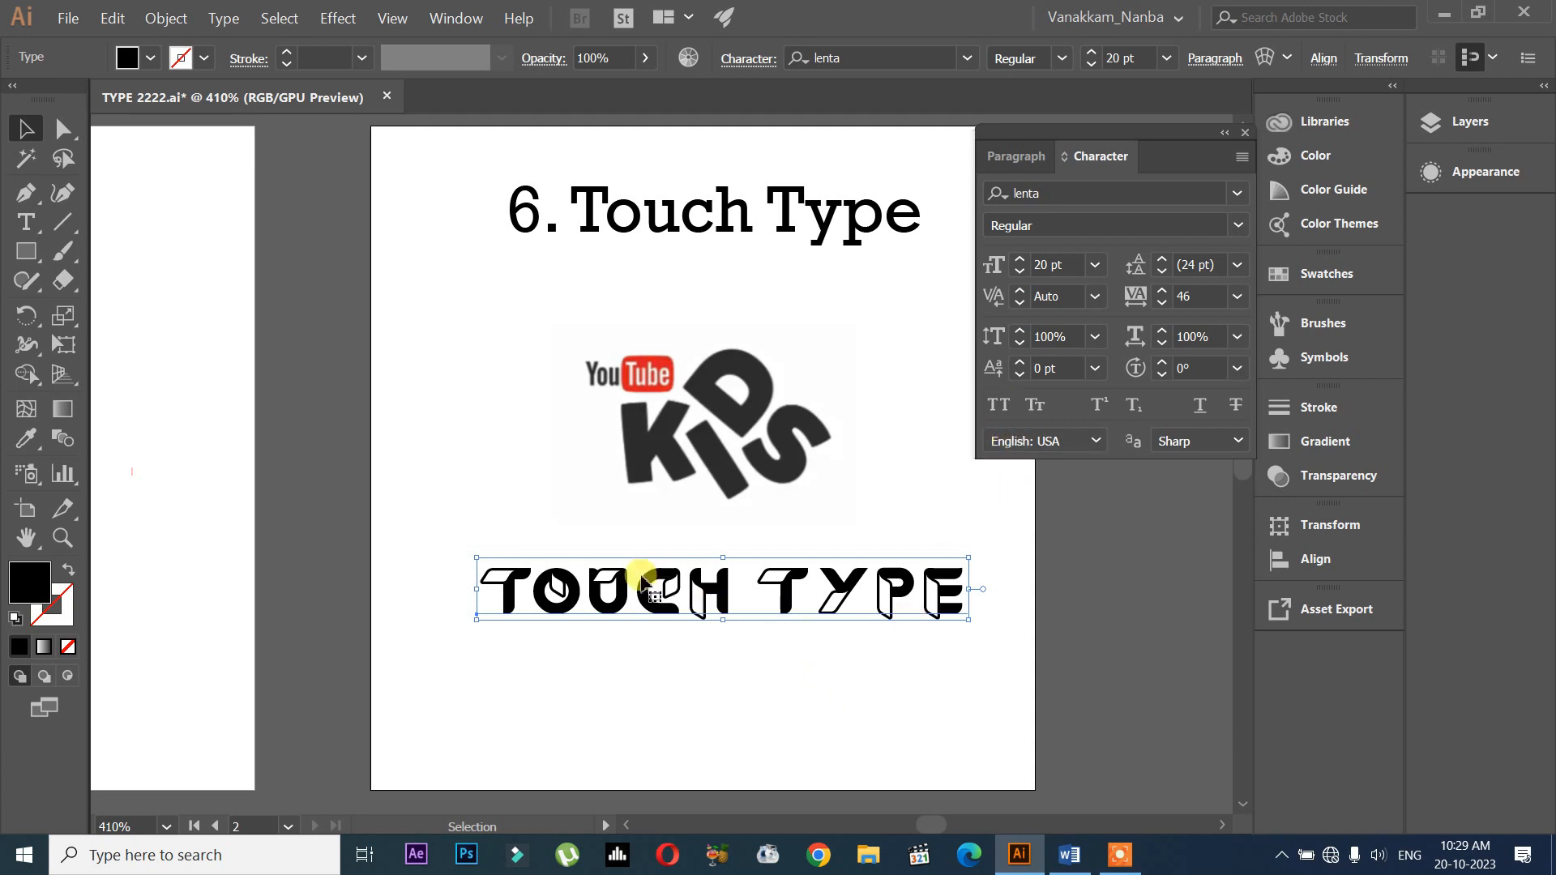
pyautogui.moveTo(831, 603); pyautogui.dragTo(831, 621)
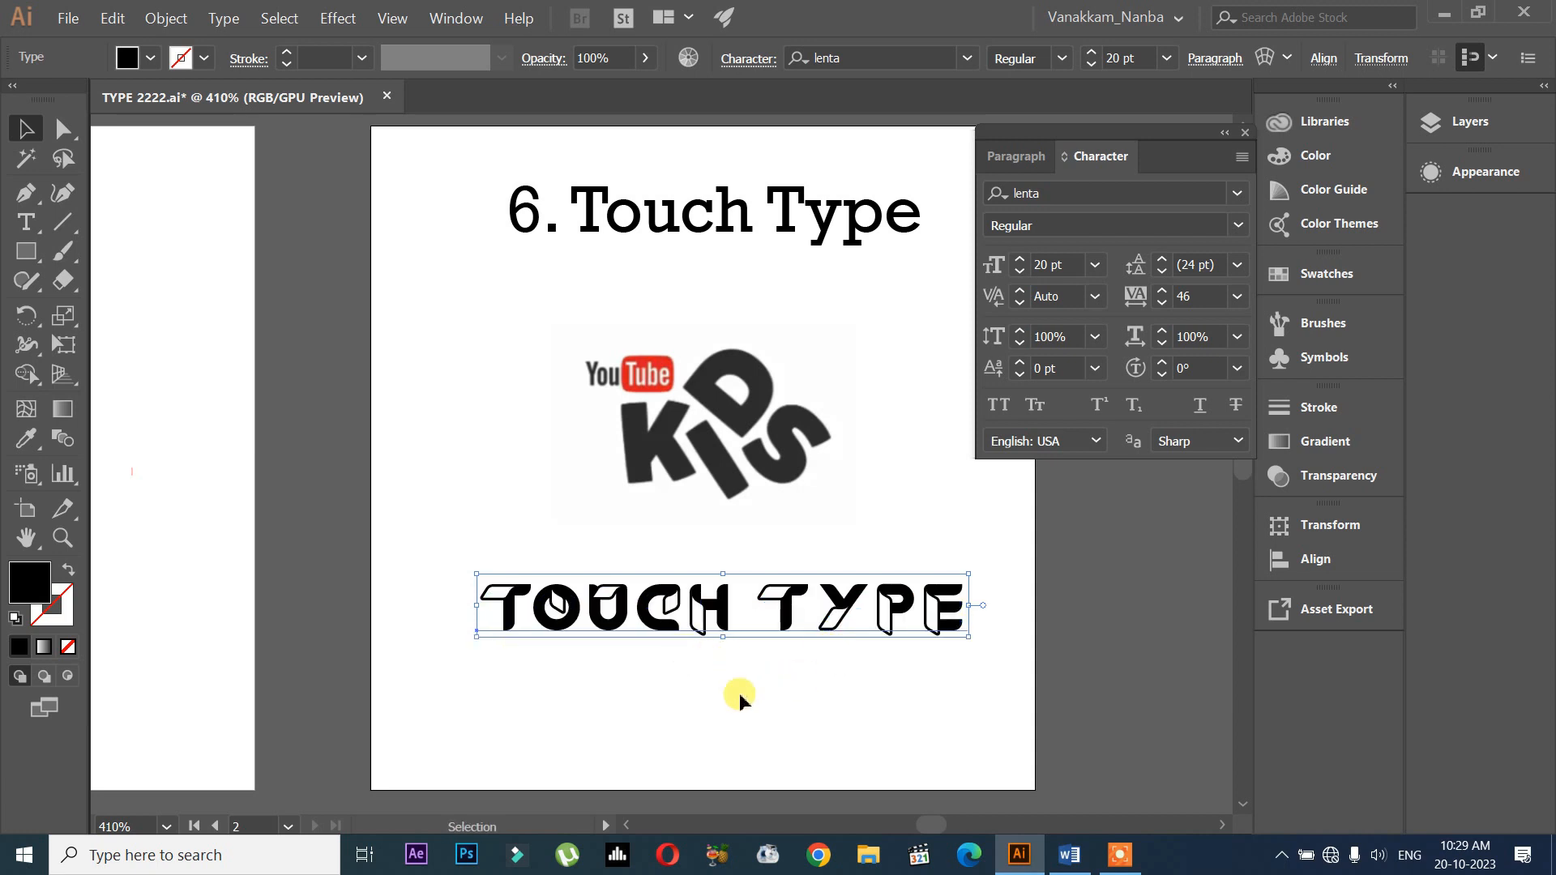
pyautogui.click(739, 693)
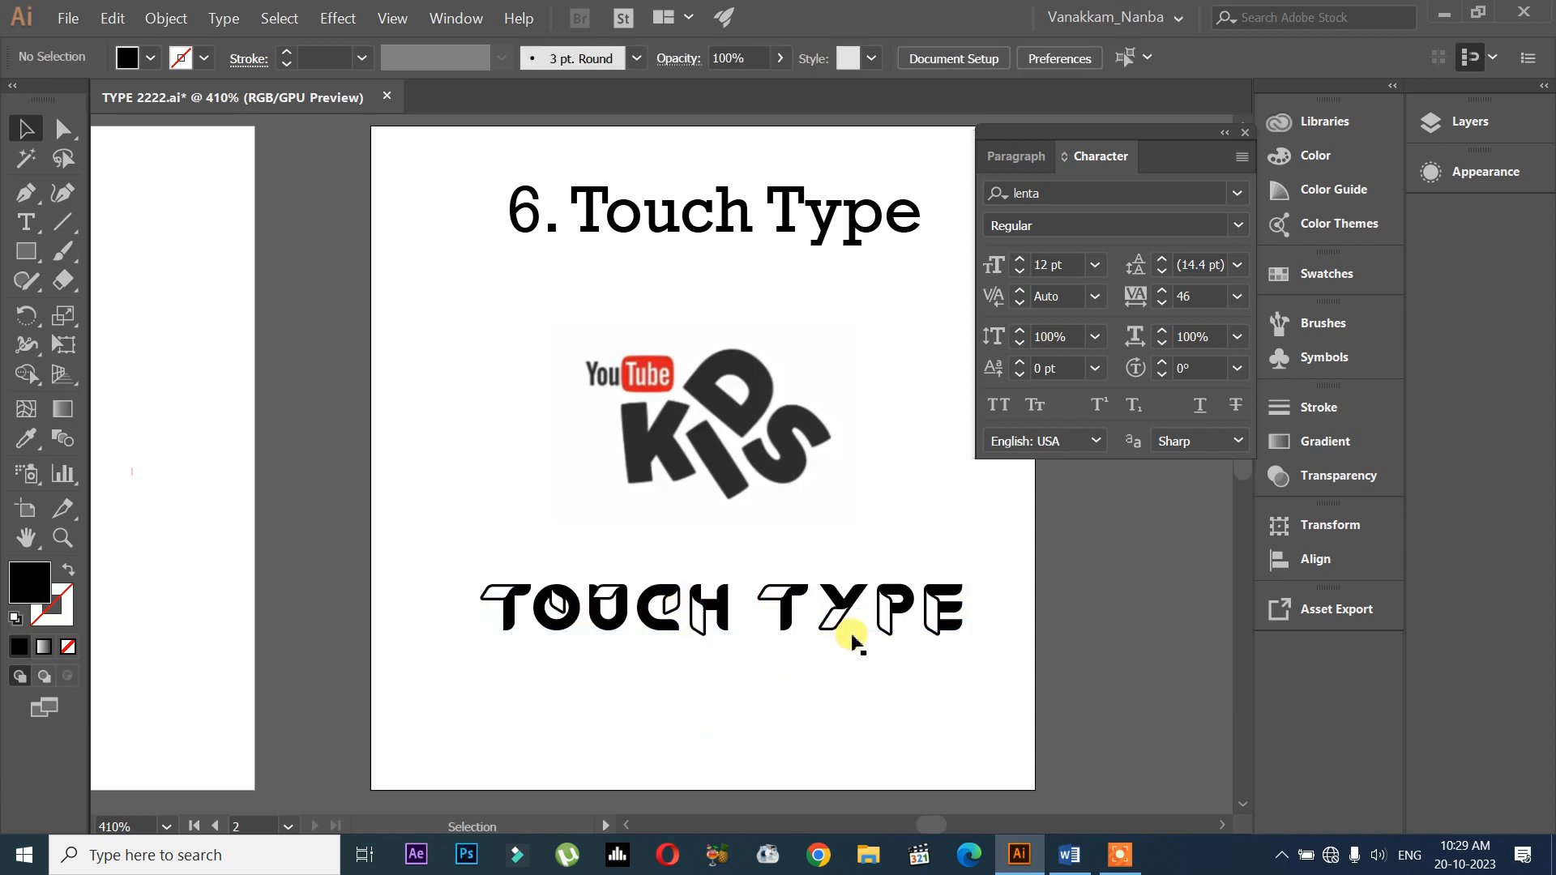
pyautogui.press('t')
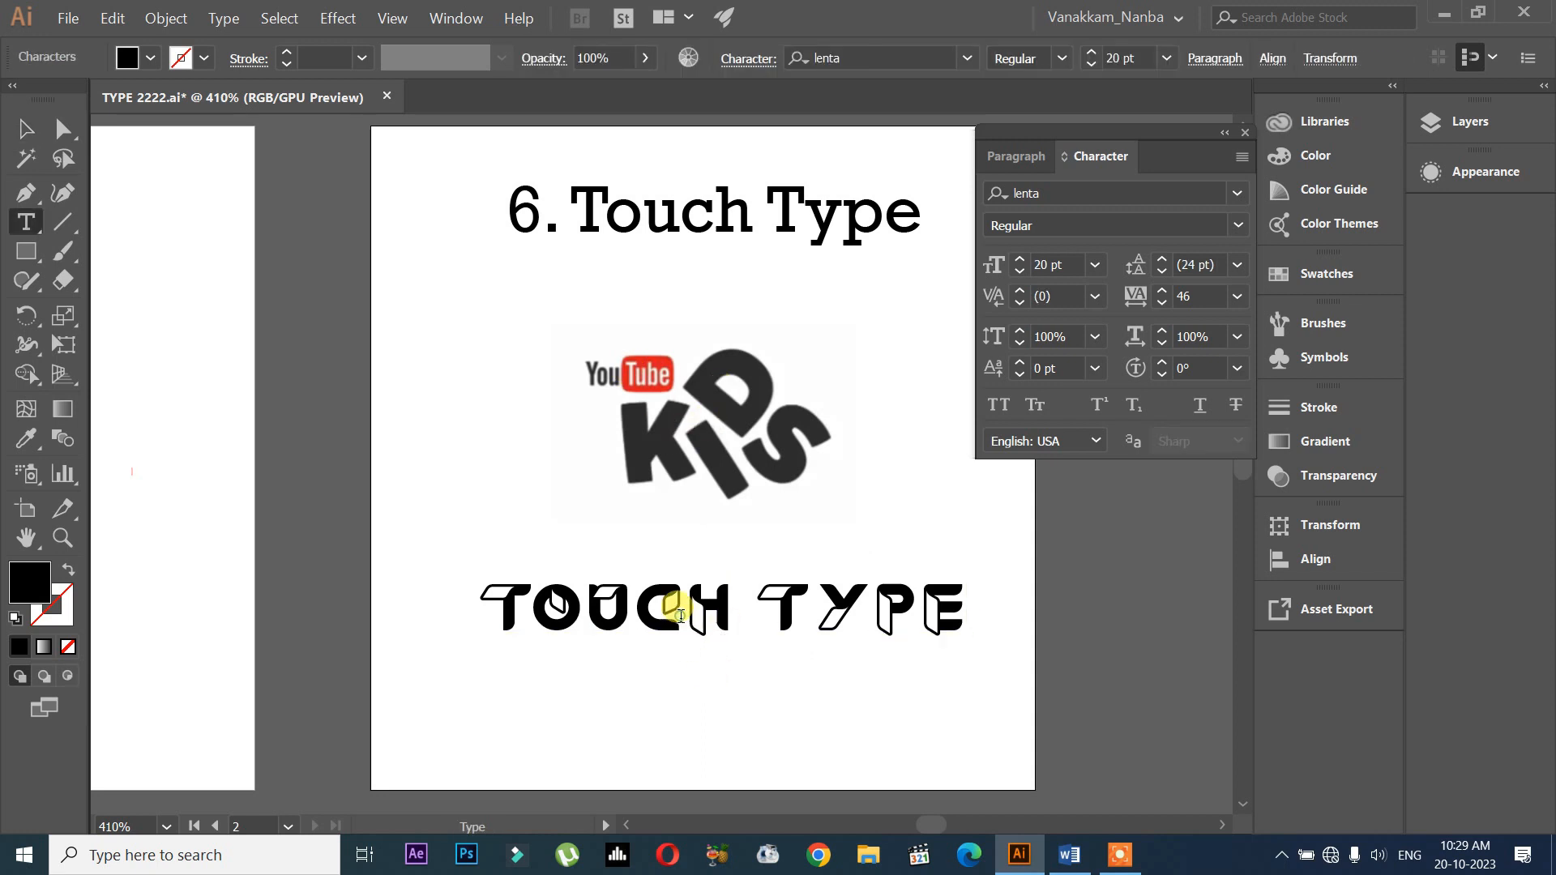
pyautogui.moveTo(635, 606); pyautogui.dragTo(721, 620)
pyautogui.click(676, 525)
pyautogui.click(643, 623)
pyautogui.click(718, 601)
pyautogui.click(720, 630)
pyautogui.moveTo(922, 590); pyautogui.dragTo(976, 591)
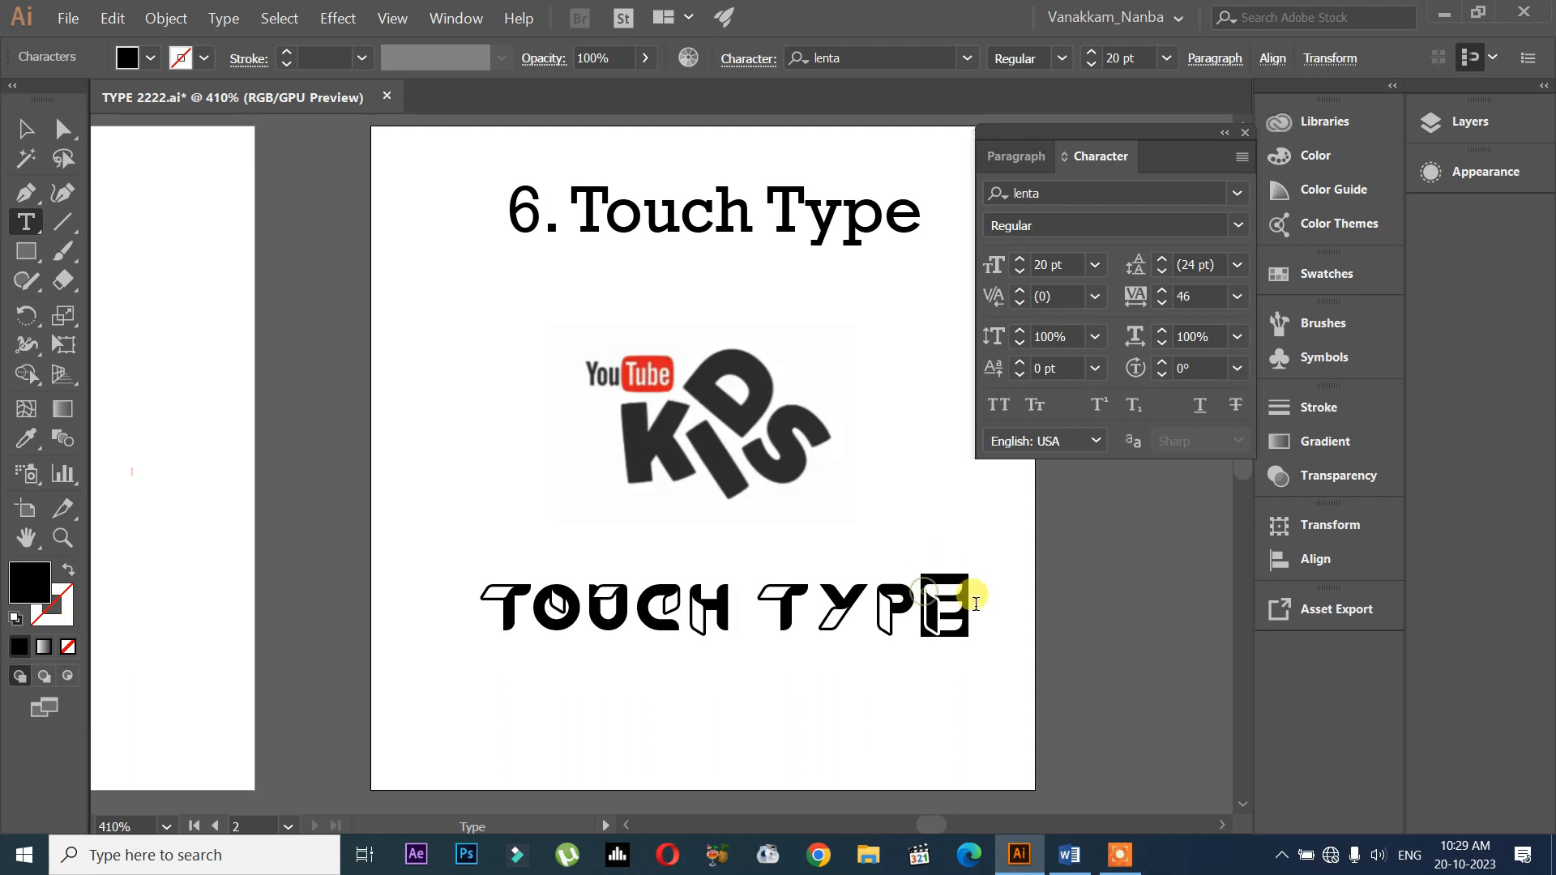
pyautogui.moveTo(947, 658); pyautogui.dragTo(1179, 658)
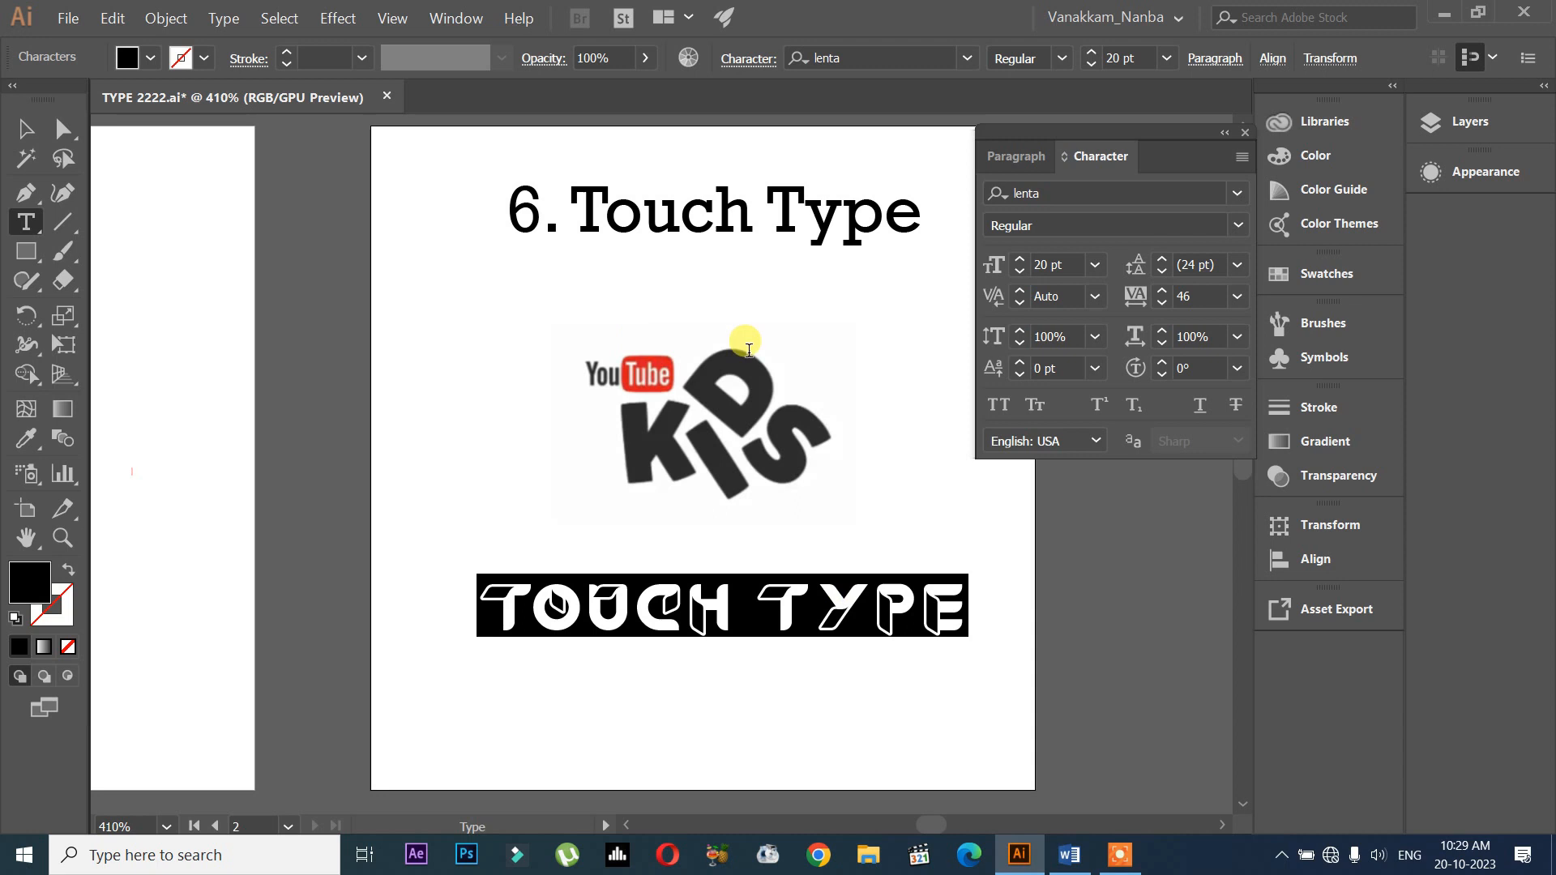
# Delete the first T from the lower text and create it as a separate text object below
pyautogui.moveTo(522, 608); pyautogui.dragTo(448, 614)
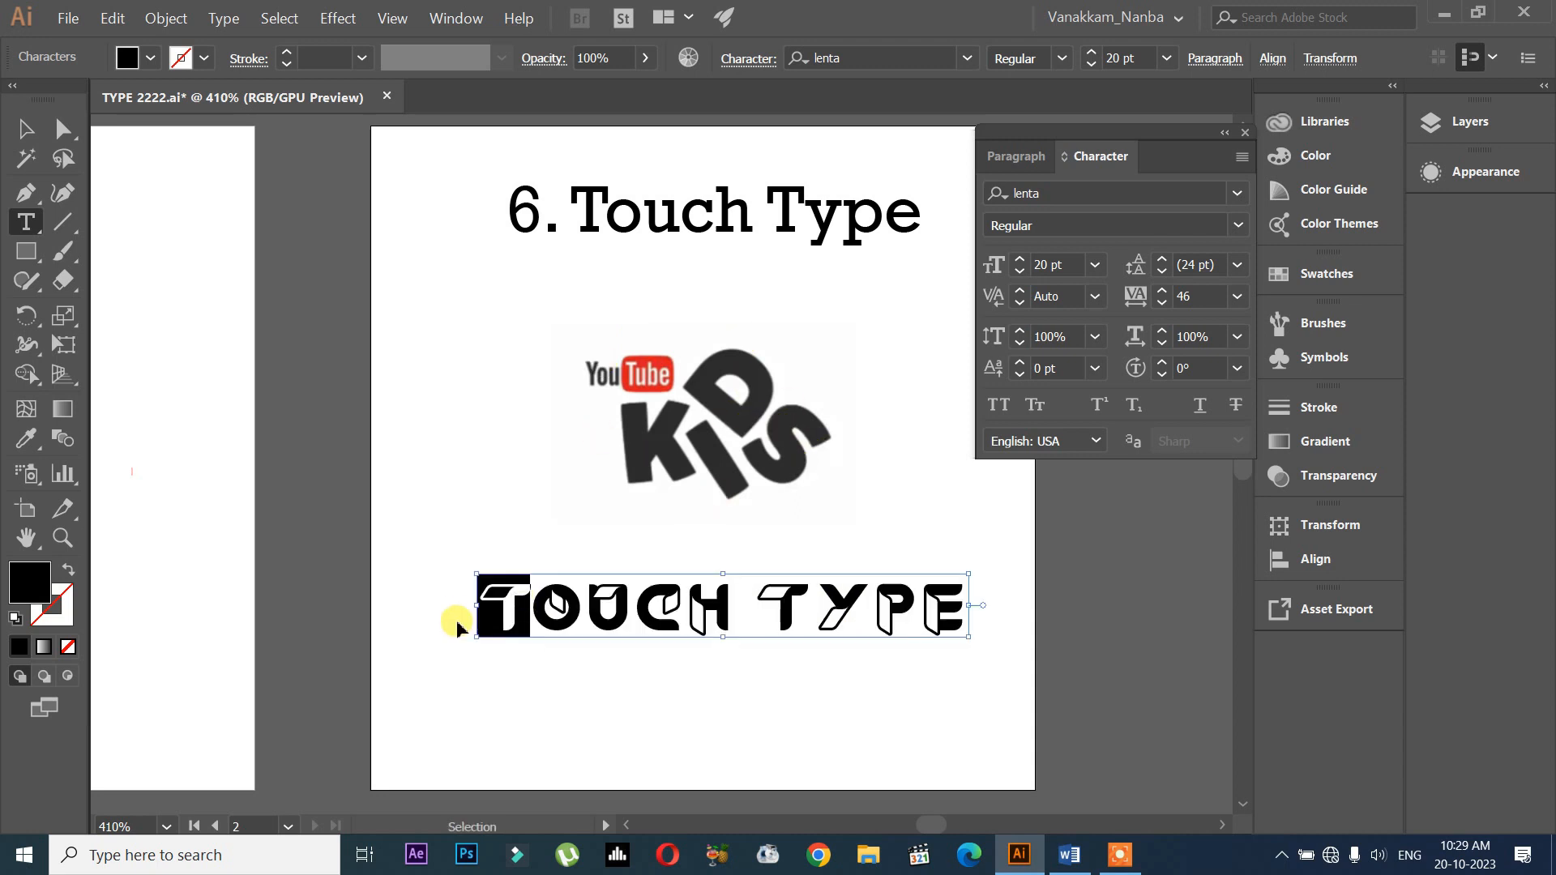
pyautogui.press('BackSpace')
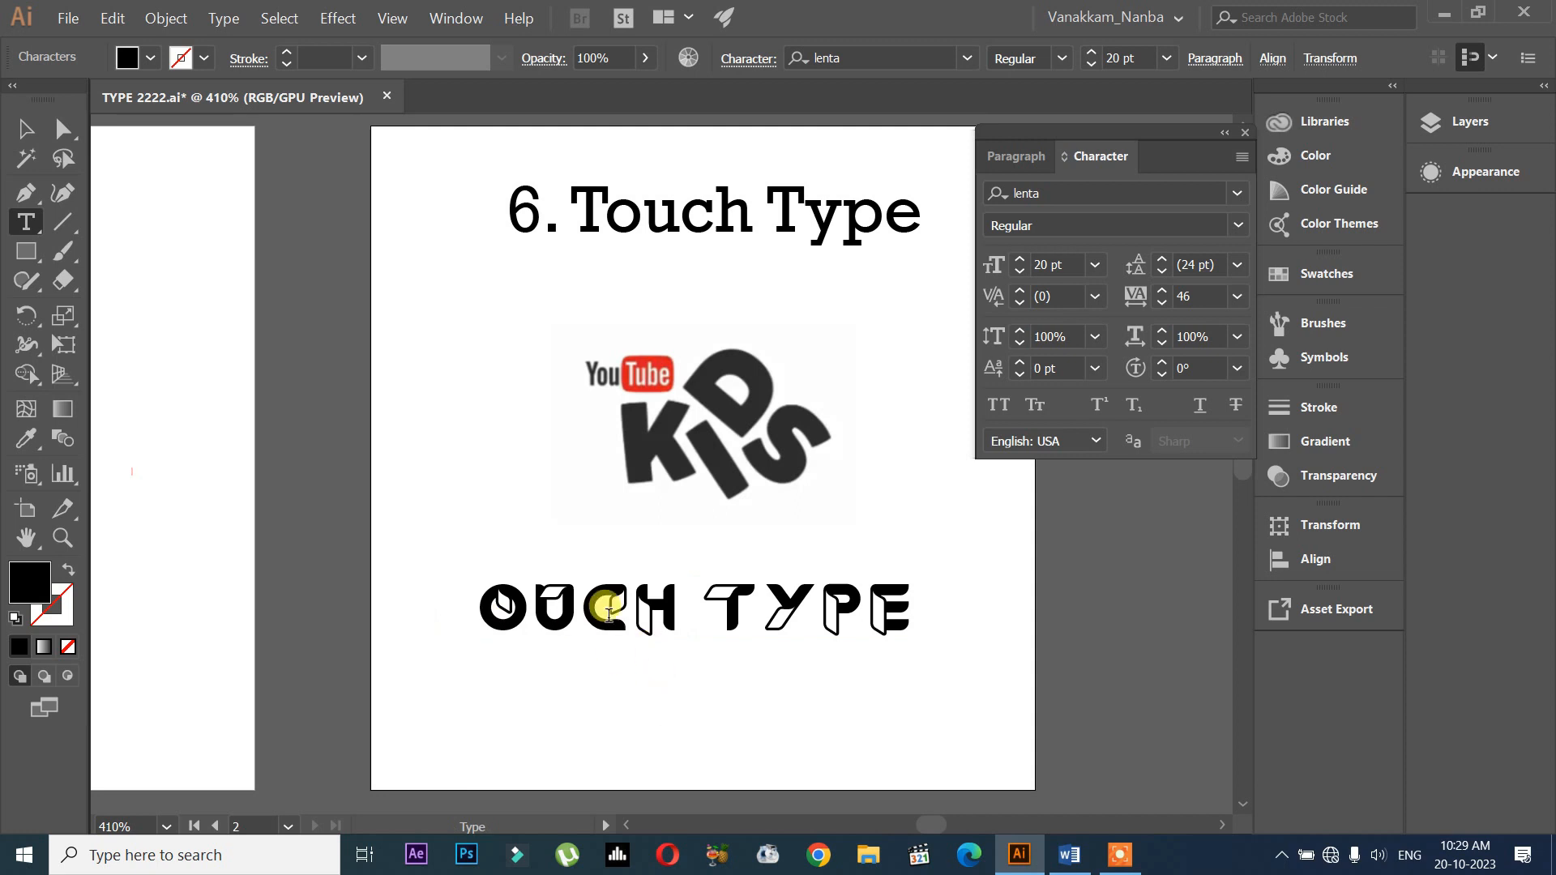
pyautogui.keyDown('ctrl'); pyautogui.click(580, 695); pyautogui.keyUp('ctrl')
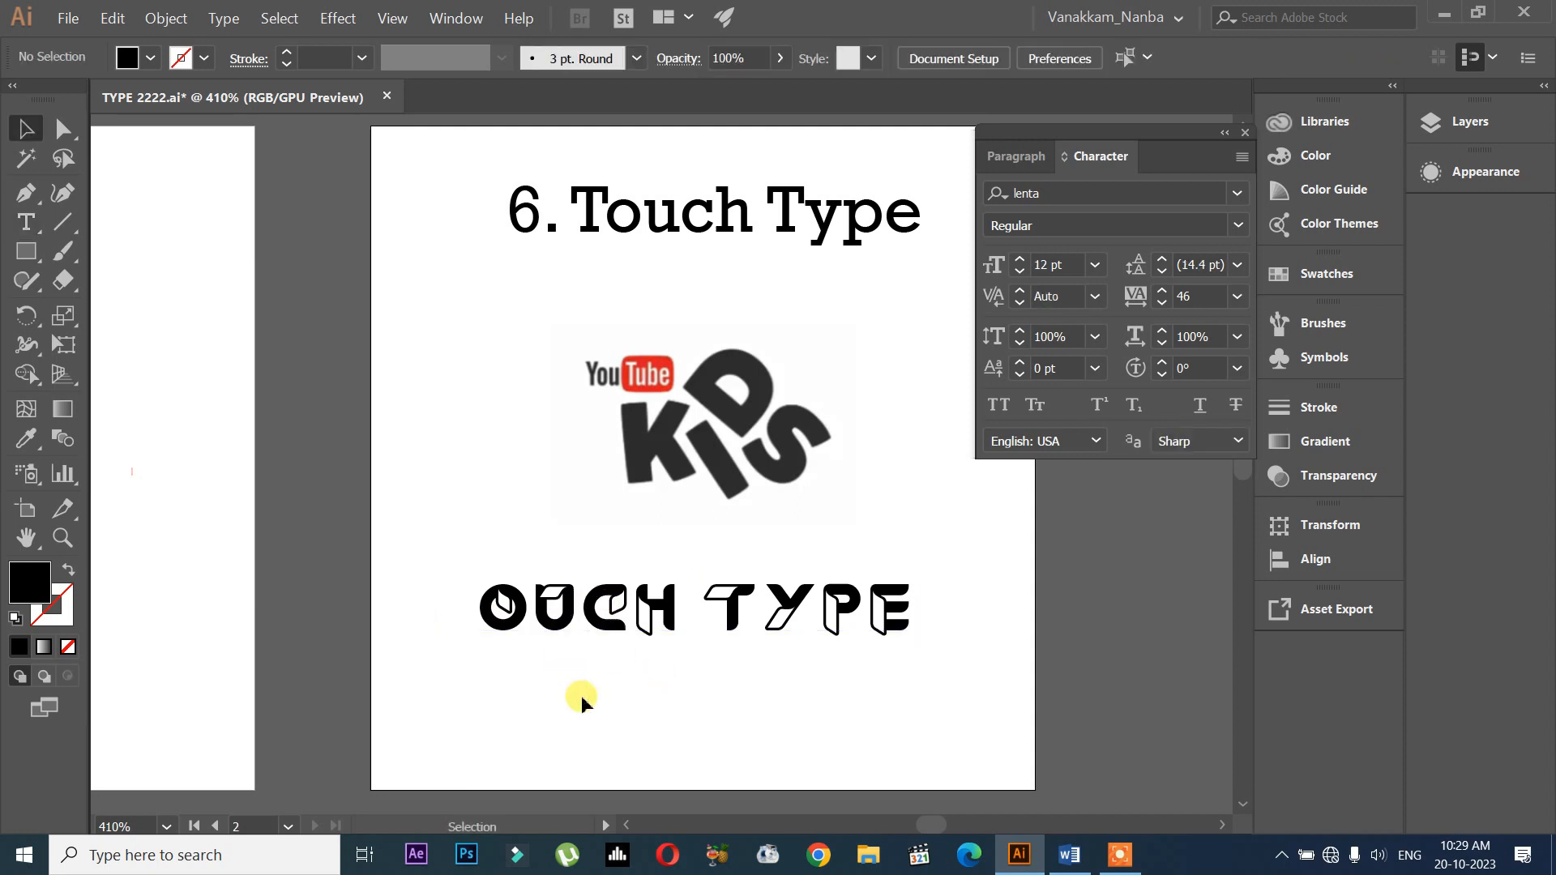
pyautogui.click(600, 733)
pyautogui.write('T')
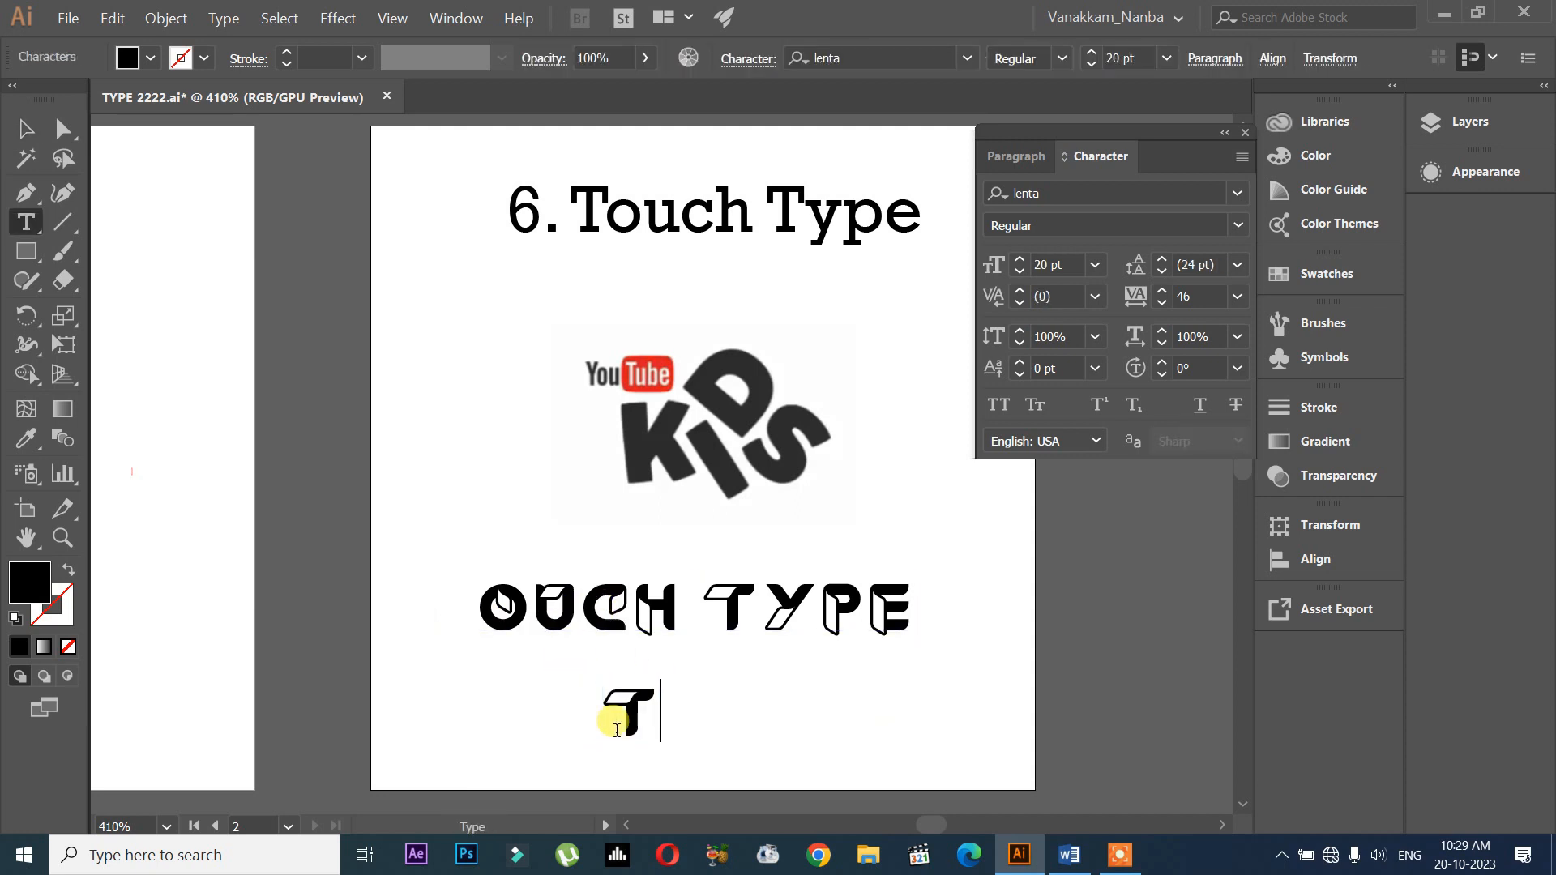
# Enlarge the separate T to 28 pt, tilted slightly, and place it in front of "OUCH TYPE"
pyautogui.click(28, 129)
pyautogui.moveTo(632, 711); pyautogui.dragTo(534, 568)
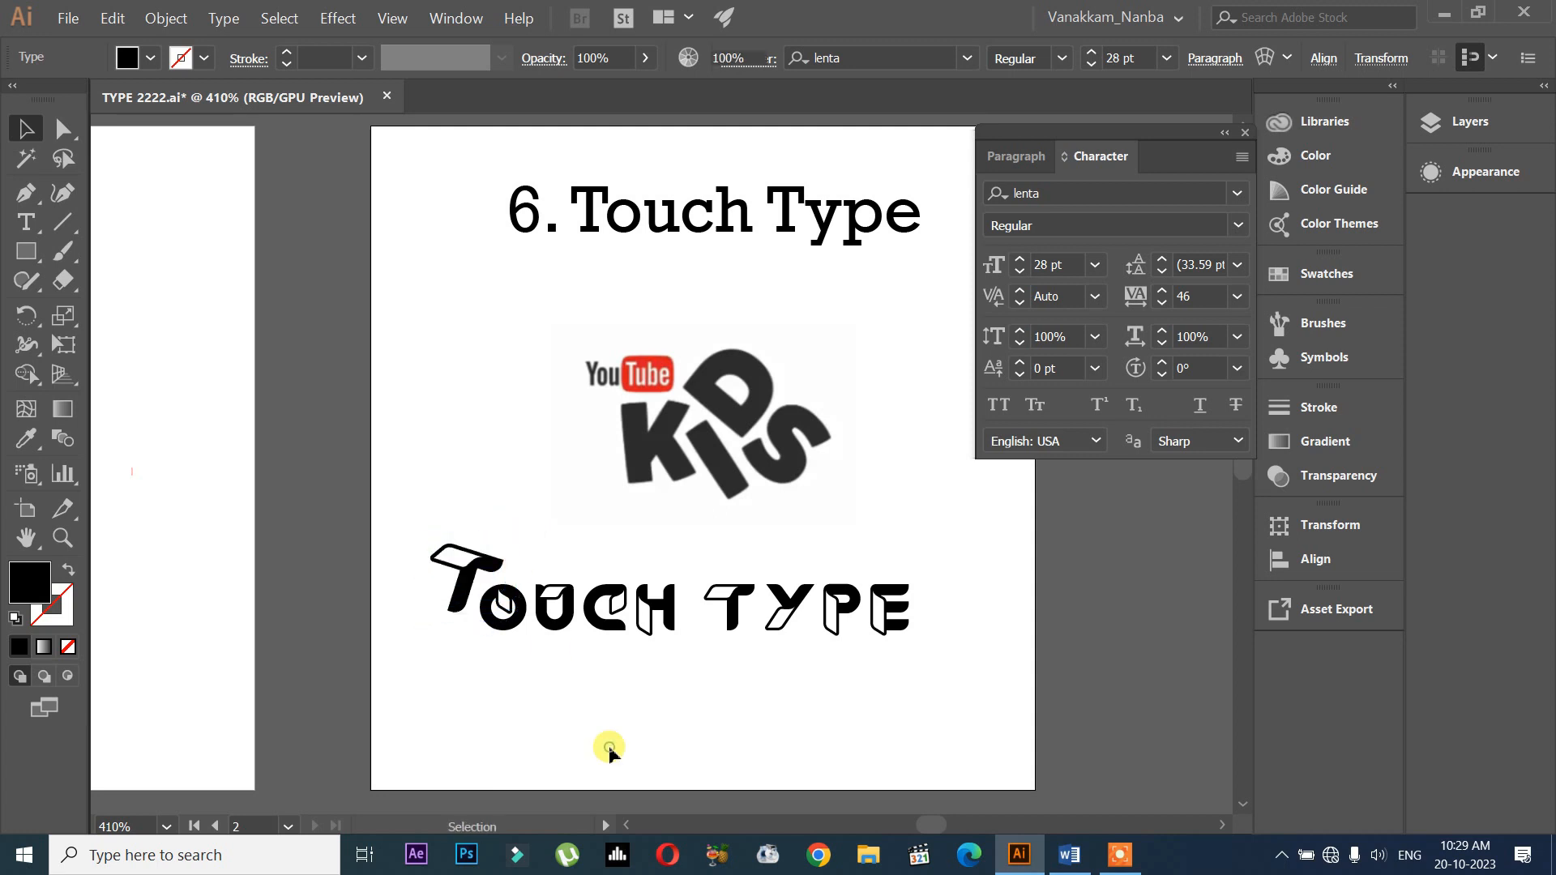
pyautogui.click(600, 718)
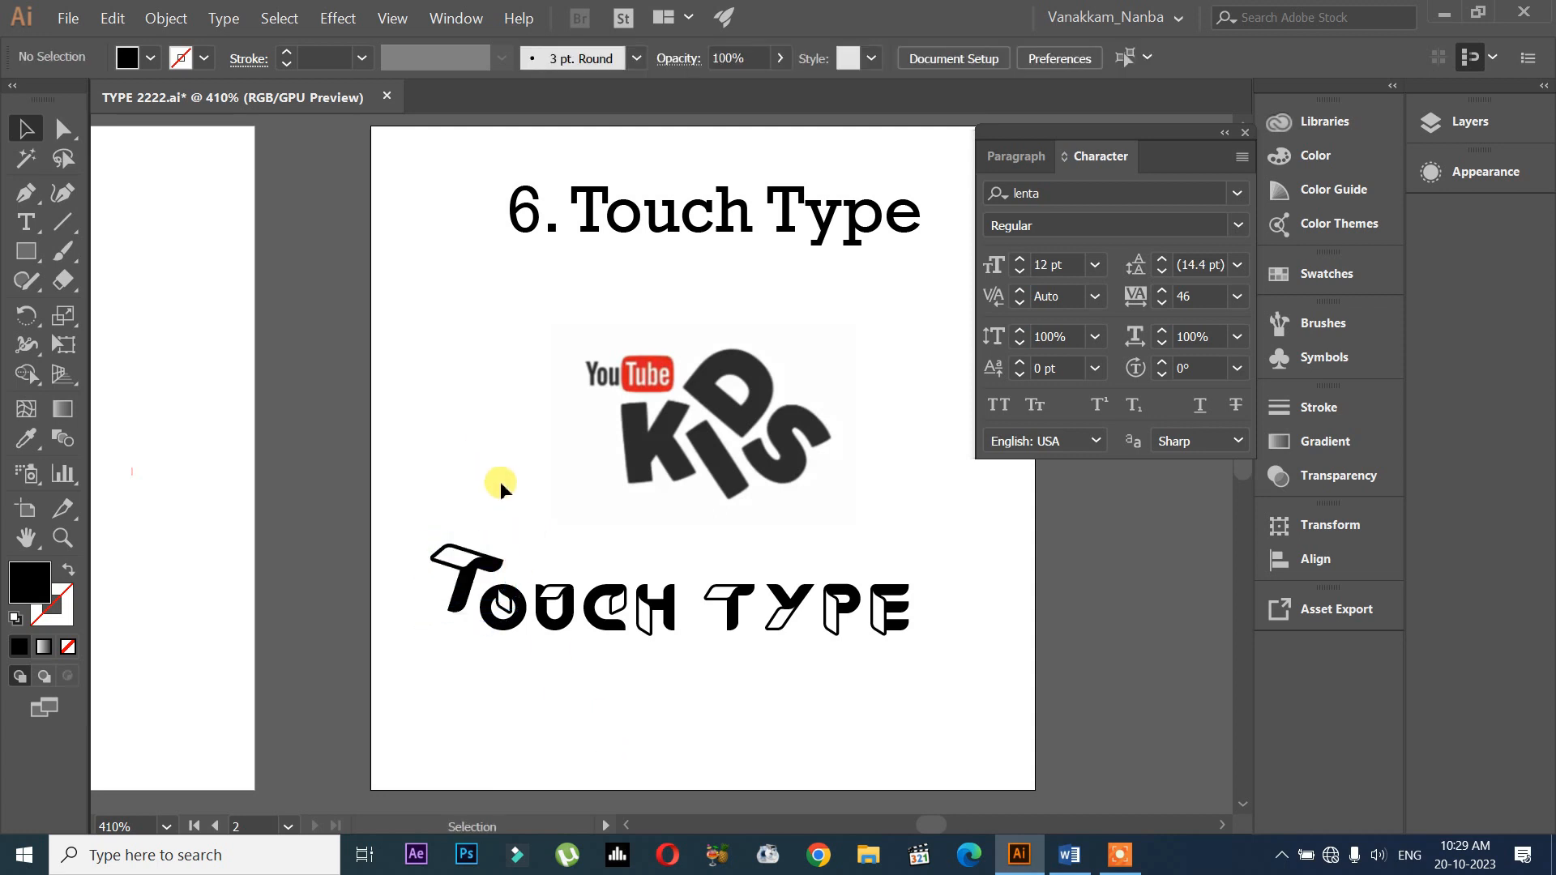
# Undo the separate T edits back to the complete "TOUCH TYPE" text
pyautogui.hotkey('ctrl', 'z')
pyautogui.hotkey('ctrl', 'z')
pyautogui.hotkey('ctrl', 'z')
pyautogui.hotkey('ctrl', 'z')
pyautogui.hotkey('ctrl', 'z')
pyautogui.hotkey('ctrl', 'z')
pyautogui.hotkey('ctrl', 'z')
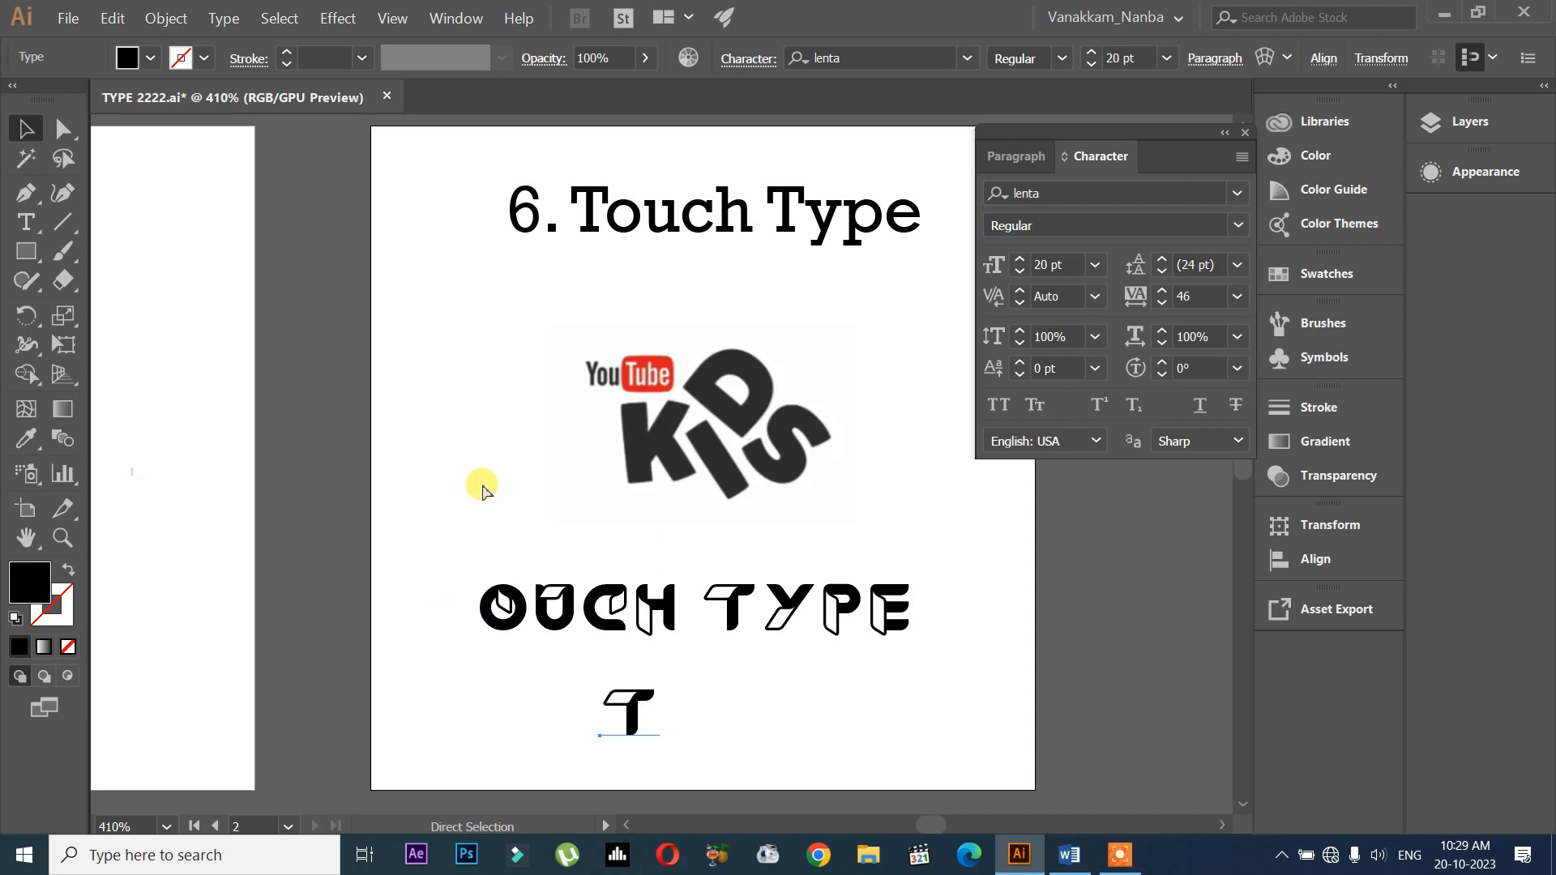
# Nudge the "TOUCH TYPE" text slightly lower and activate the Touch Type tool
pyautogui.click(571, 612)
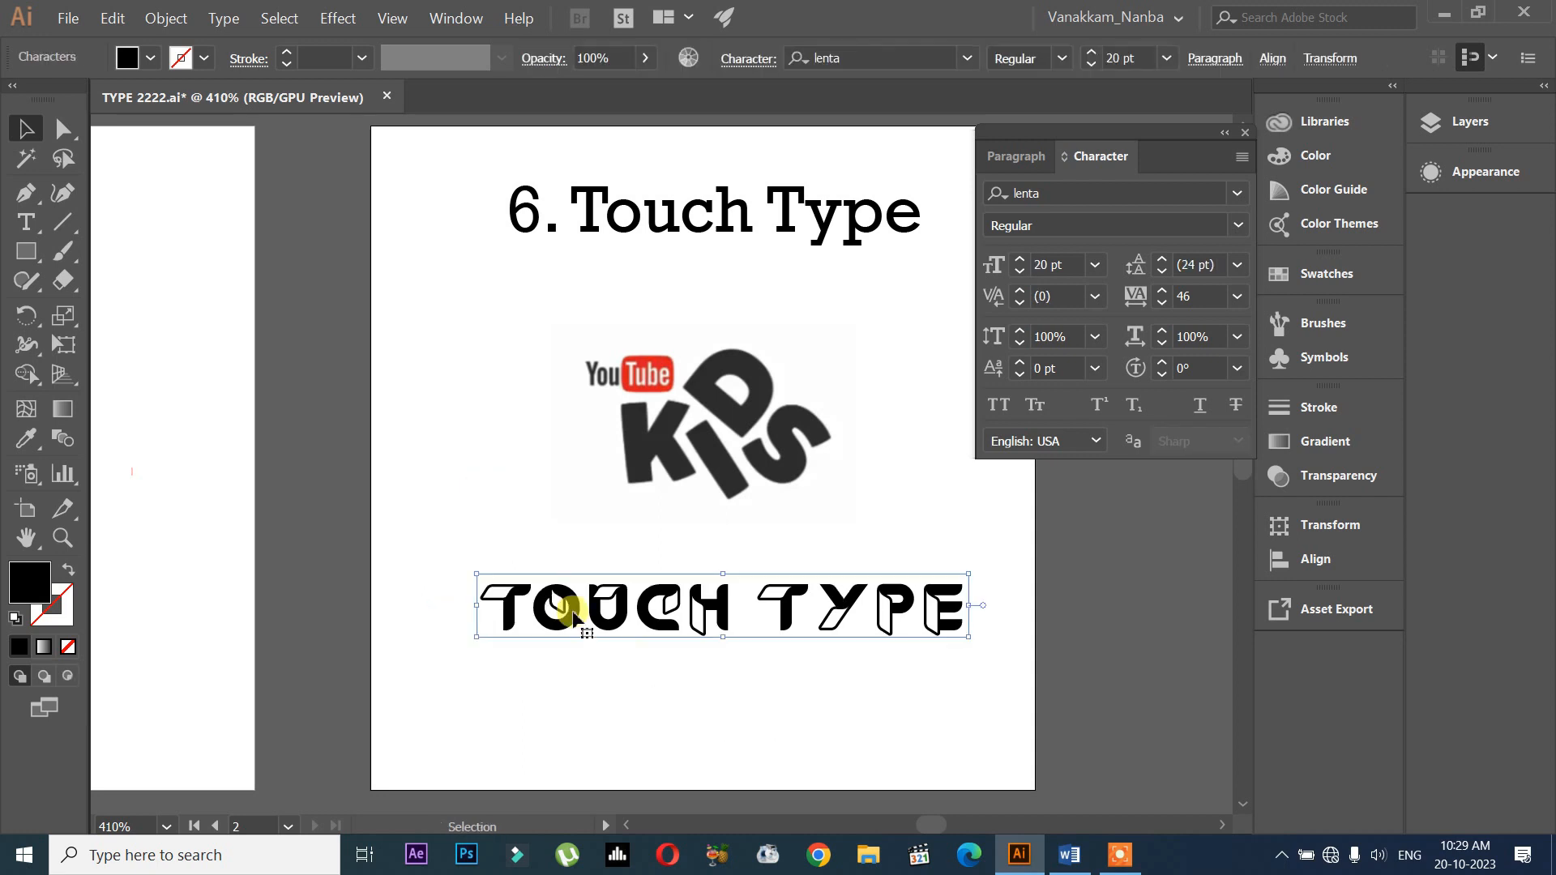
pyautogui.moveTo(687, 616); pyautogui.dragTo(680, 629)
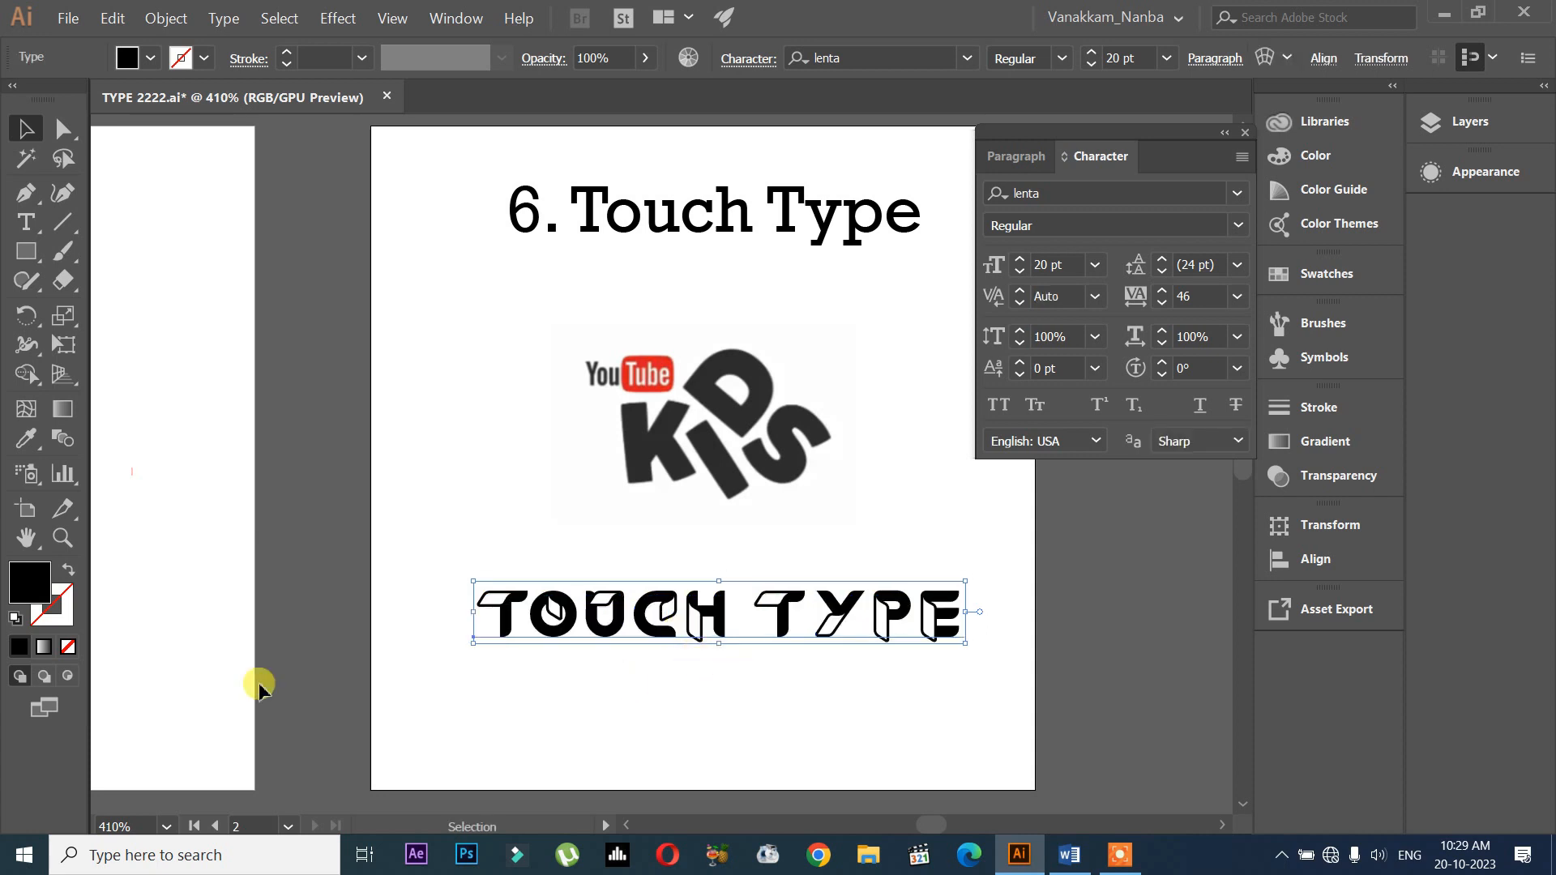
pyautogui.click(25, 231)
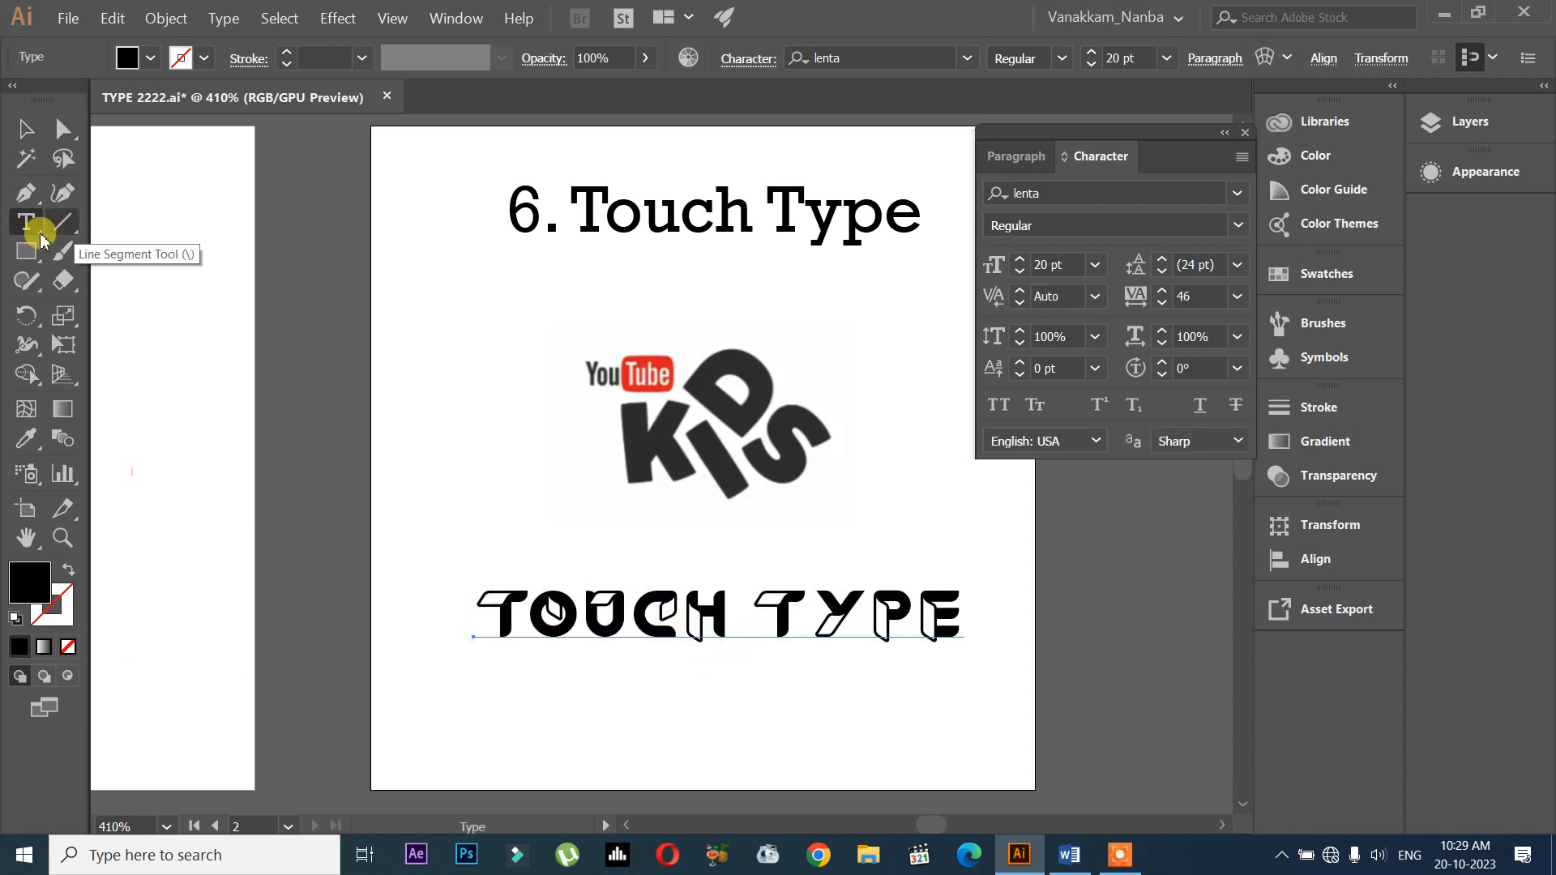
pyautogui.click(30, 230)
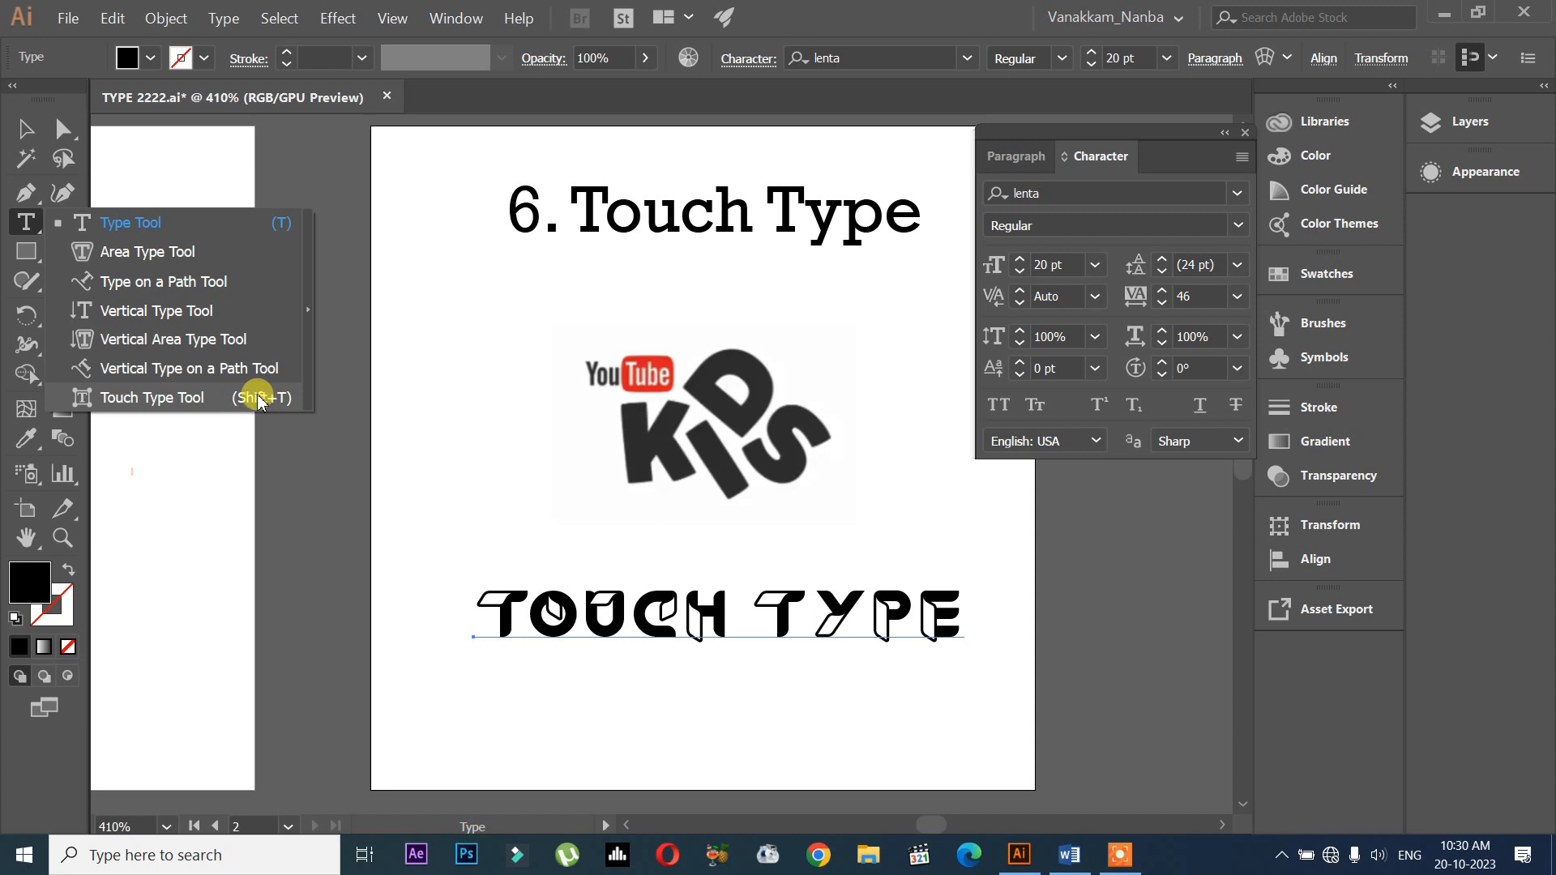
pyautogui.click(209, 399)
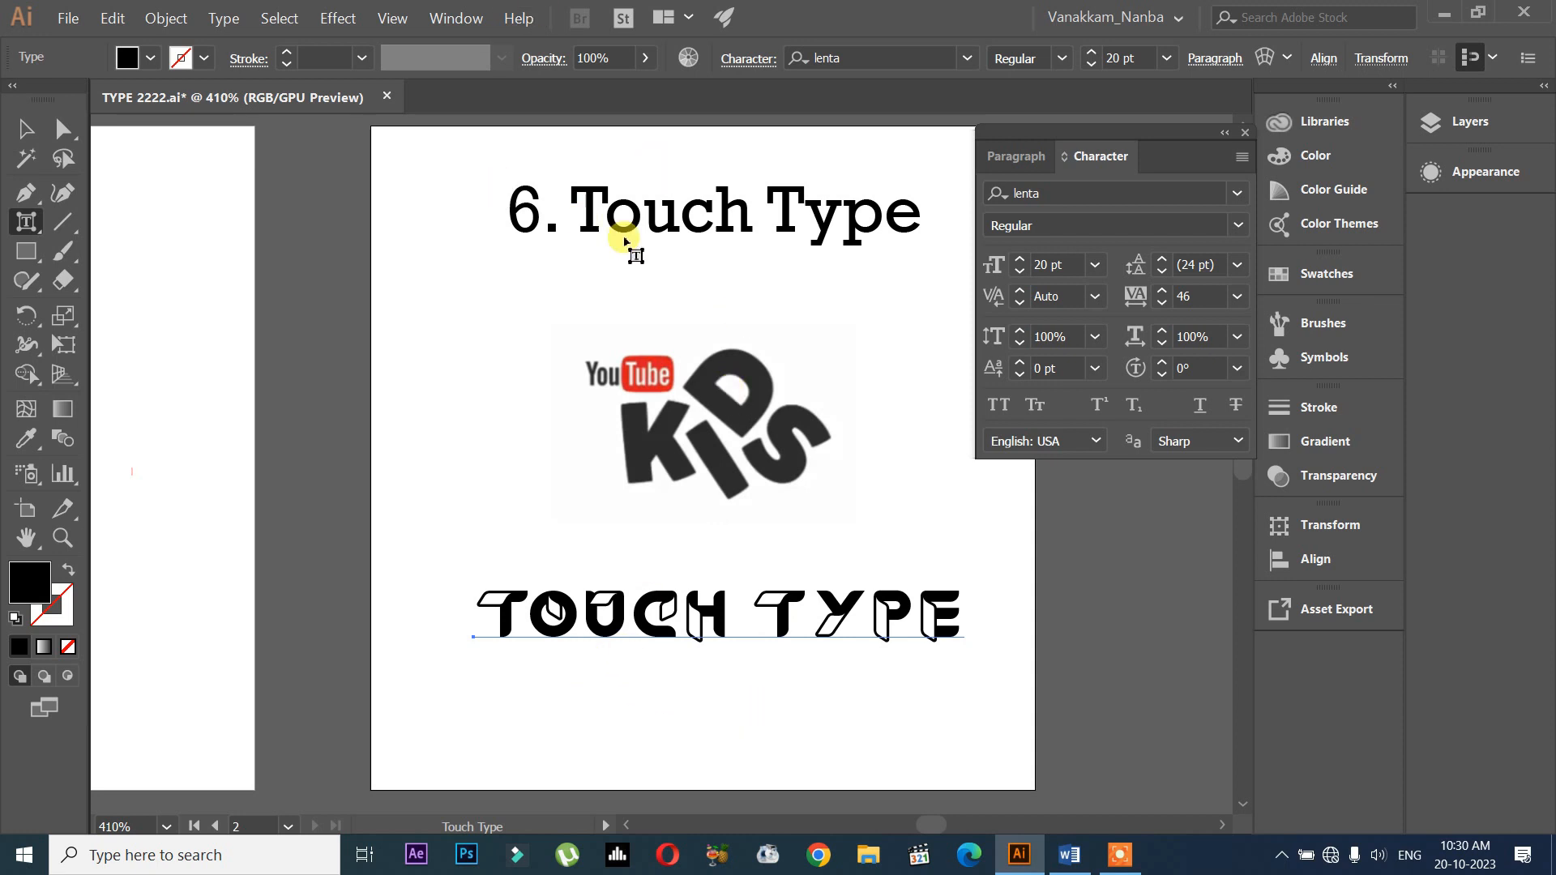
# Scale the letter C in "TOUCH" to 166.75% and rotate it to -14.39°
pyautogui.click(652, 628)
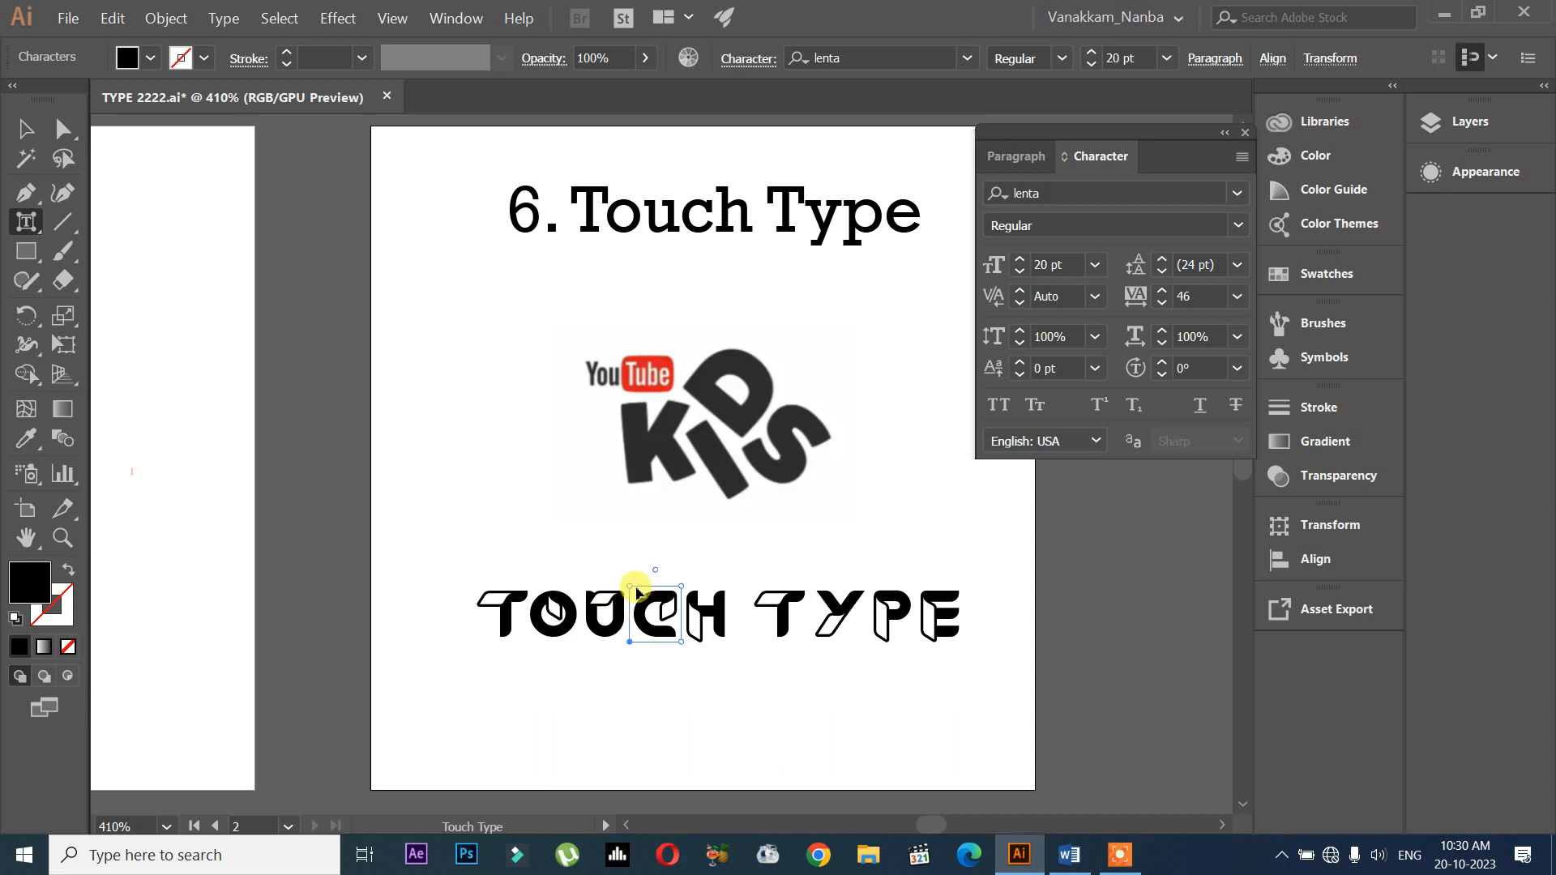
pyautogui.moveTo(683, 588); pyautogui.dragTo(722, 555)
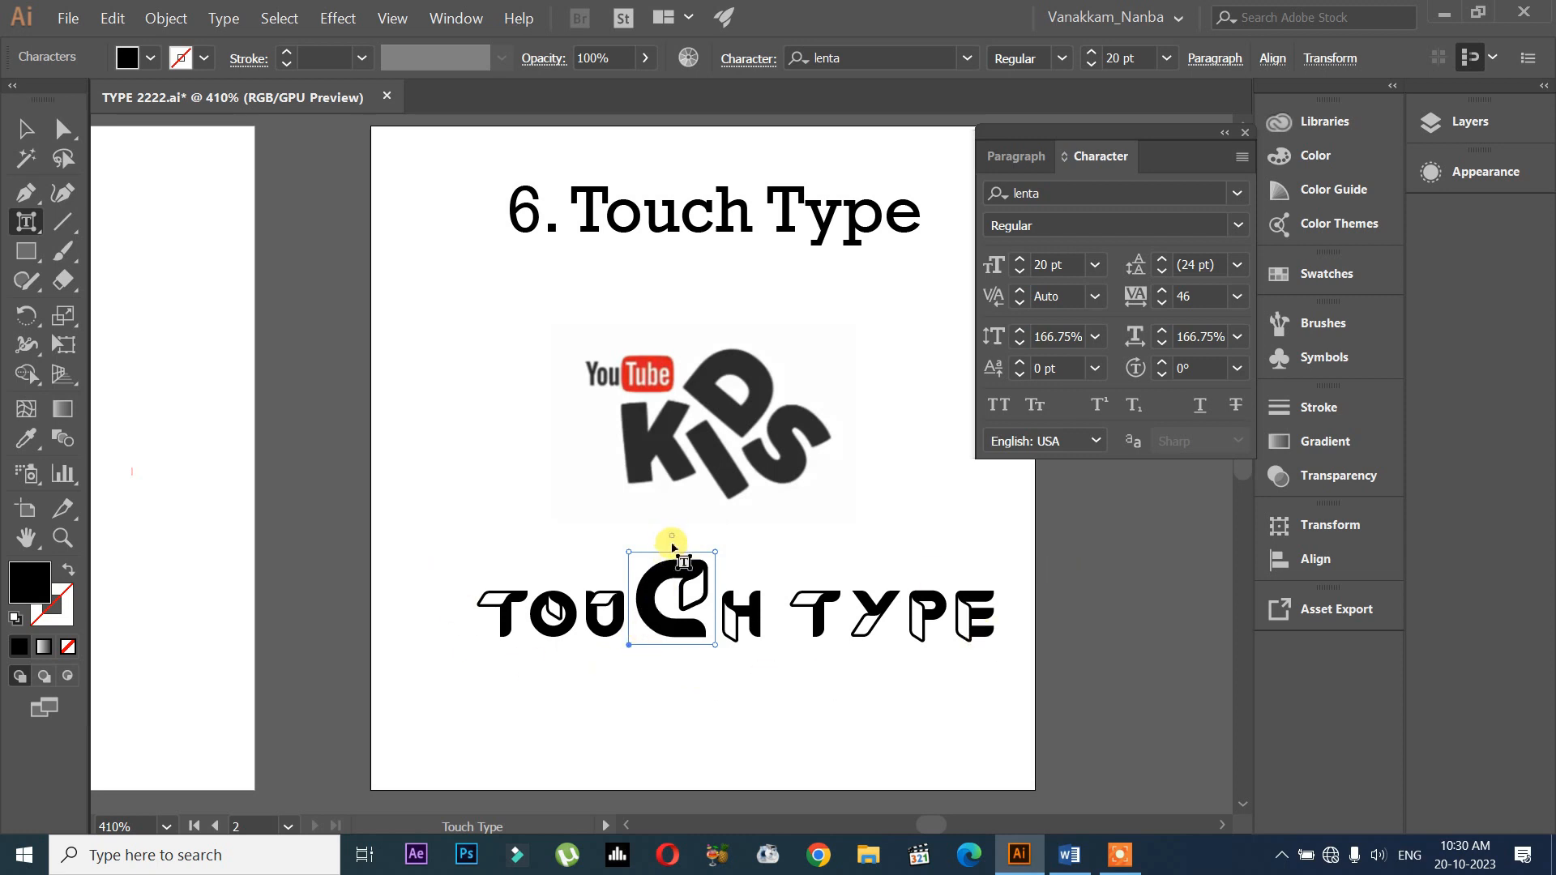
pyautogui.moveTo(674, 534)
pyautogui.mouseDown()
pyautogui.moveTo(653, 522)
pyautogui.moveTo(685, 527)
pyautogui.mouseUp()
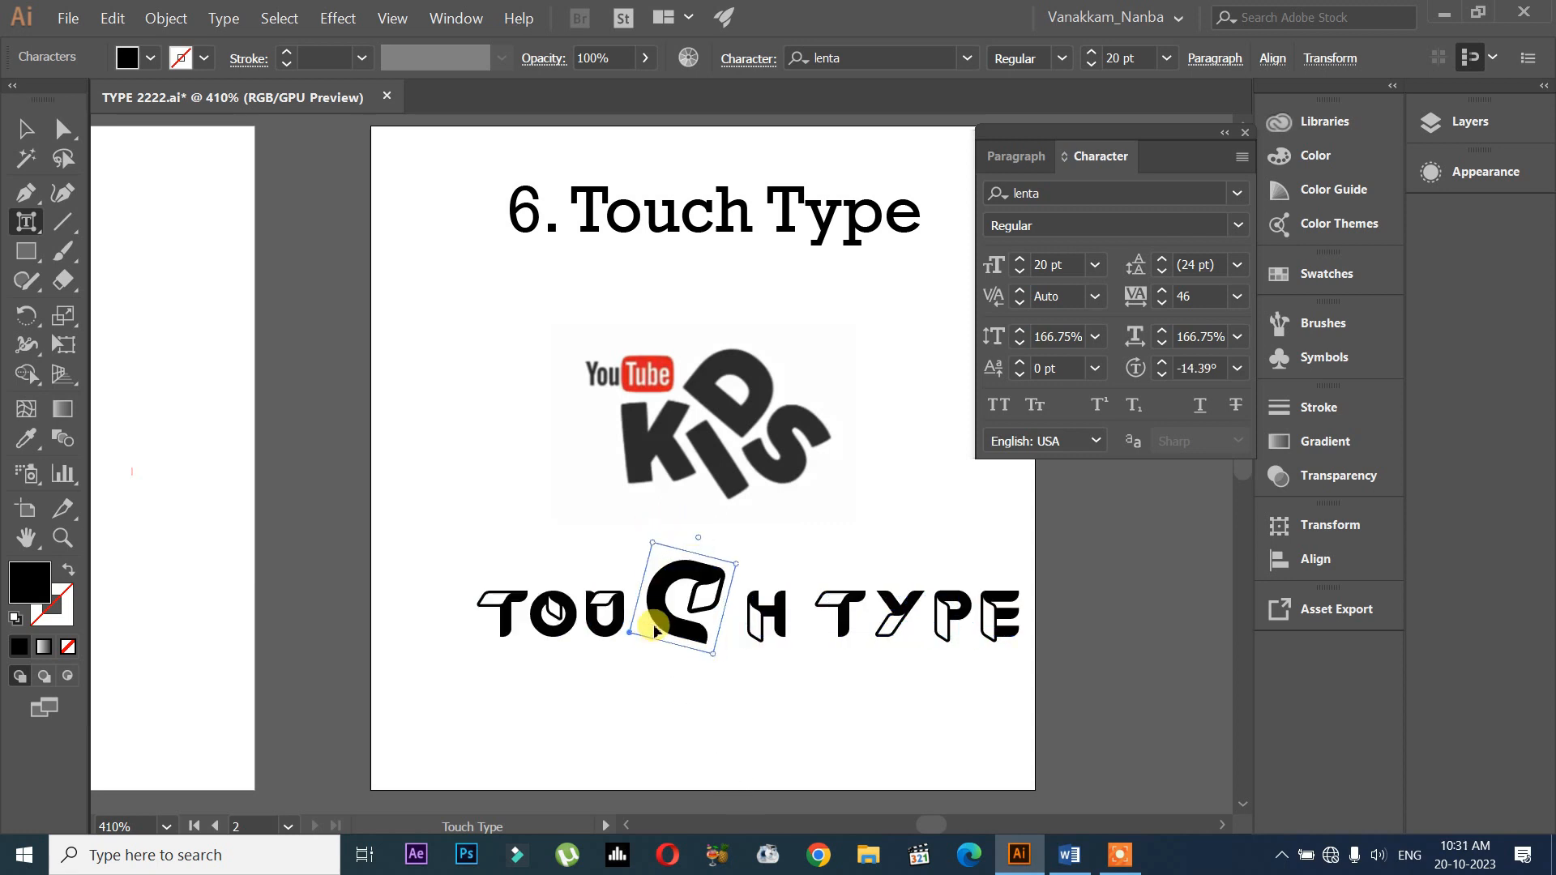
# Move the letter C up and closer to the U, with a baseline shift of about 10.24 pt
pyautogui.moveTo(663, 625); pyautogui.dragTo(673, 652)
pyautogui.moveTo(517, 664); pyautogui.dragTo(637, 593)
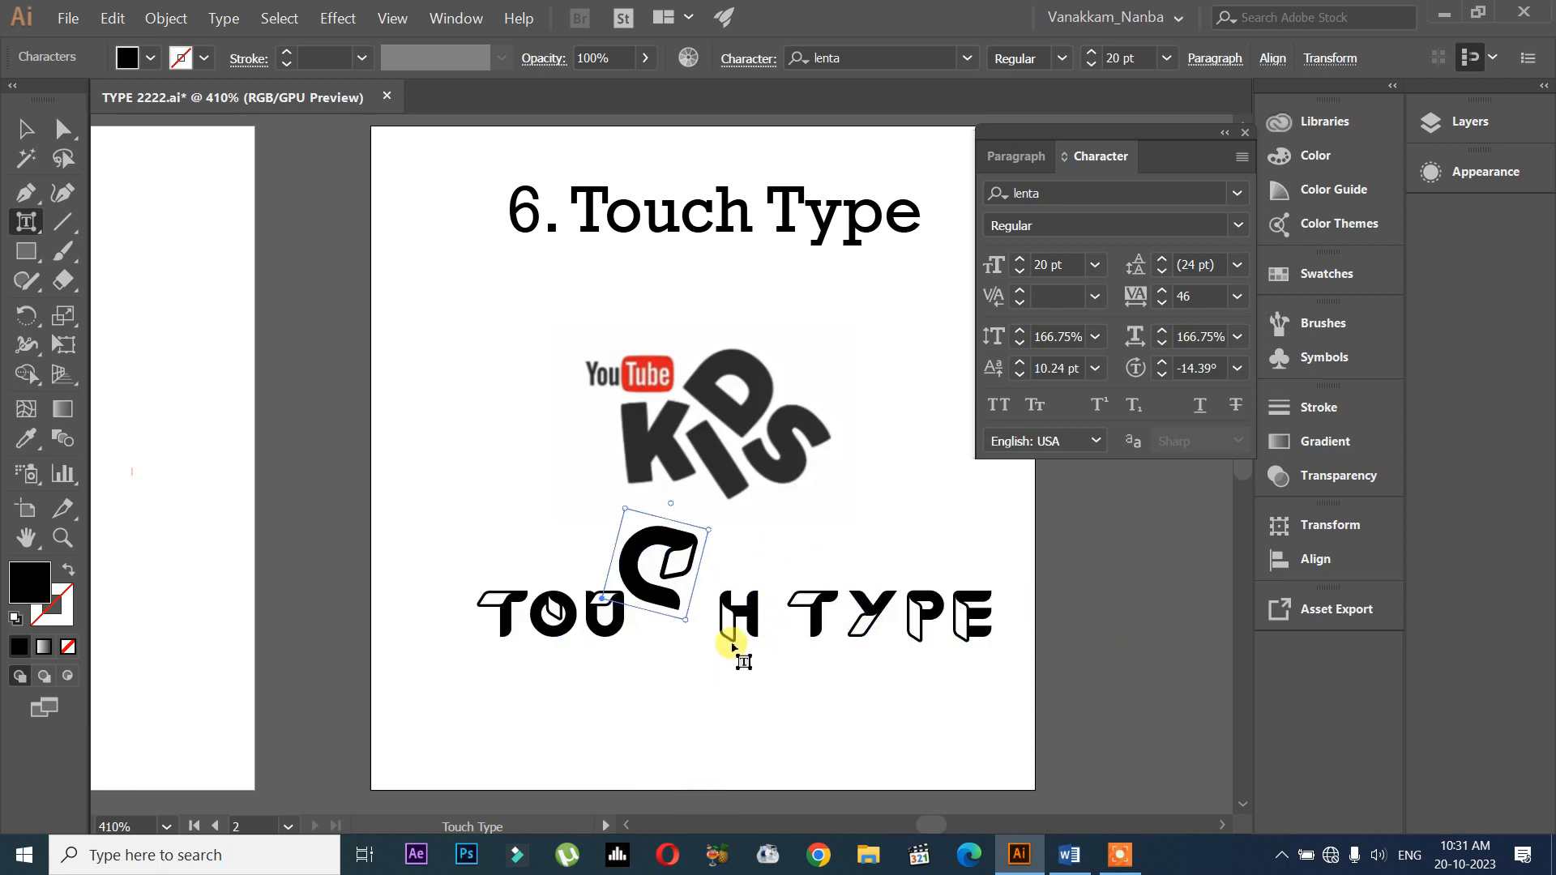
# Rotate the U in "TOUCH" counterclockwise by about 19° and raise it between the O and the C
pyautogui.click(588, 643)
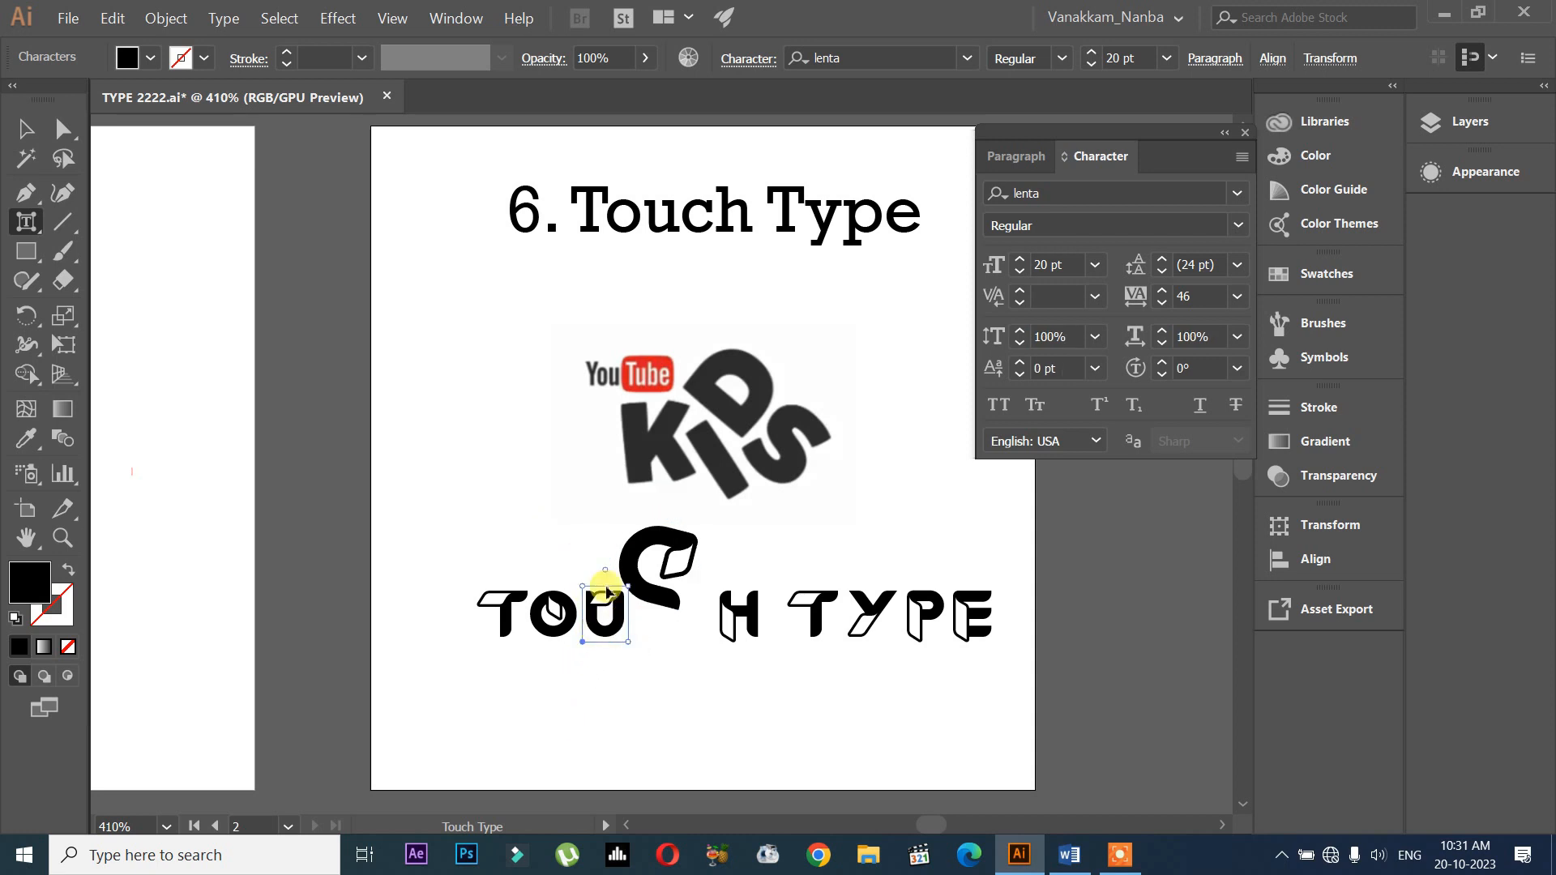
pyautogui.moveTo(606, 572); pyautogui.dragTo(622, 609)
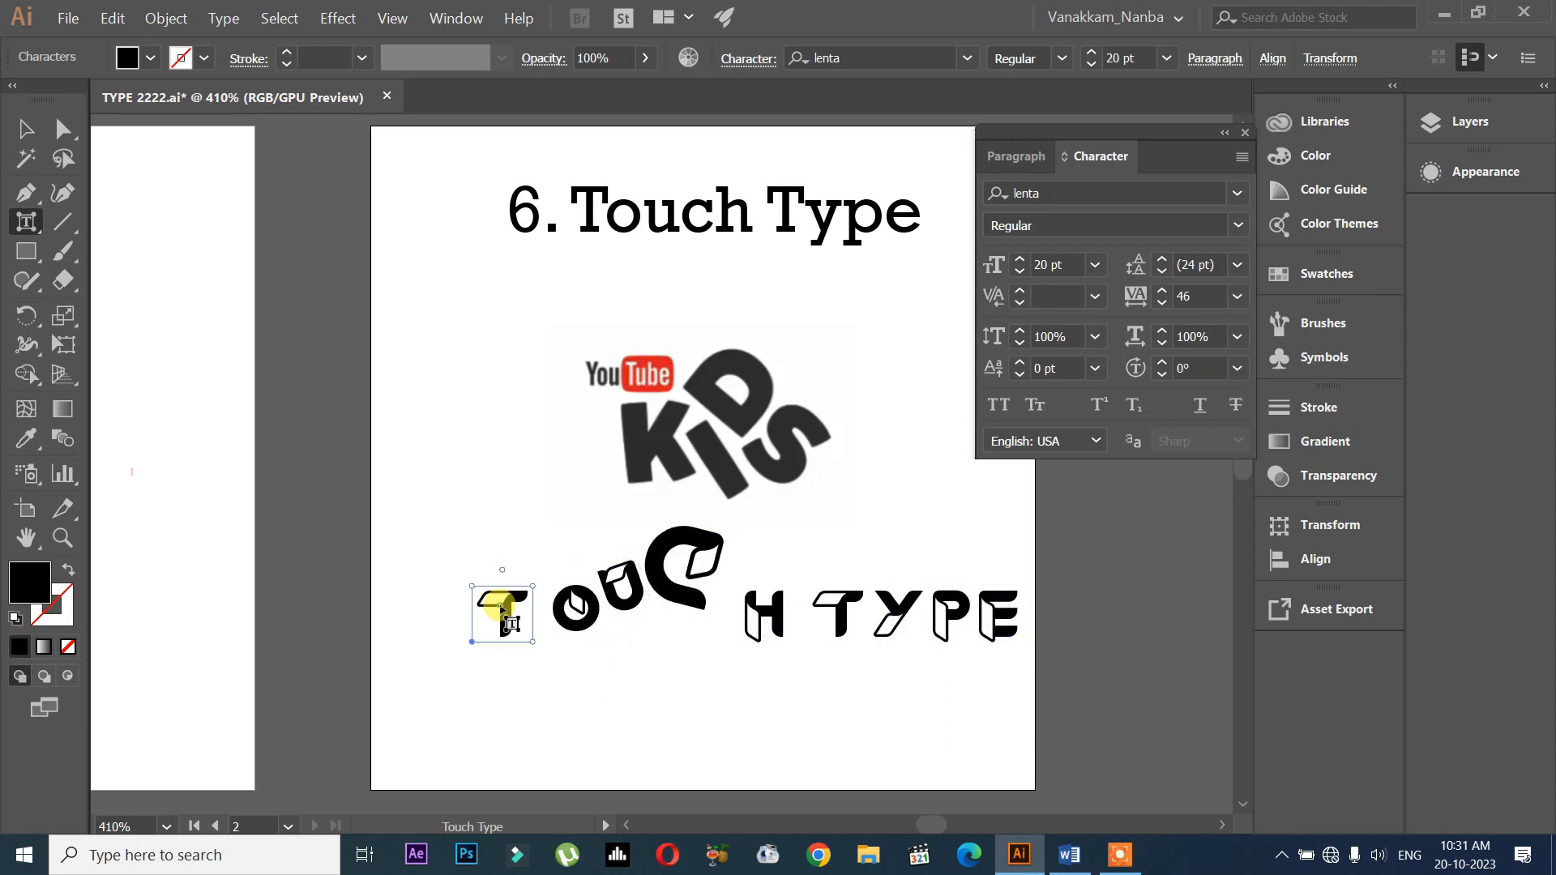
# Scale the T of "TOUCH" to 156.59% and move it toward the O, with a baseline shift of about 0.49 pt
pyautogui.moveTo(537, 589); pyautogui.dragTo(567, 558)
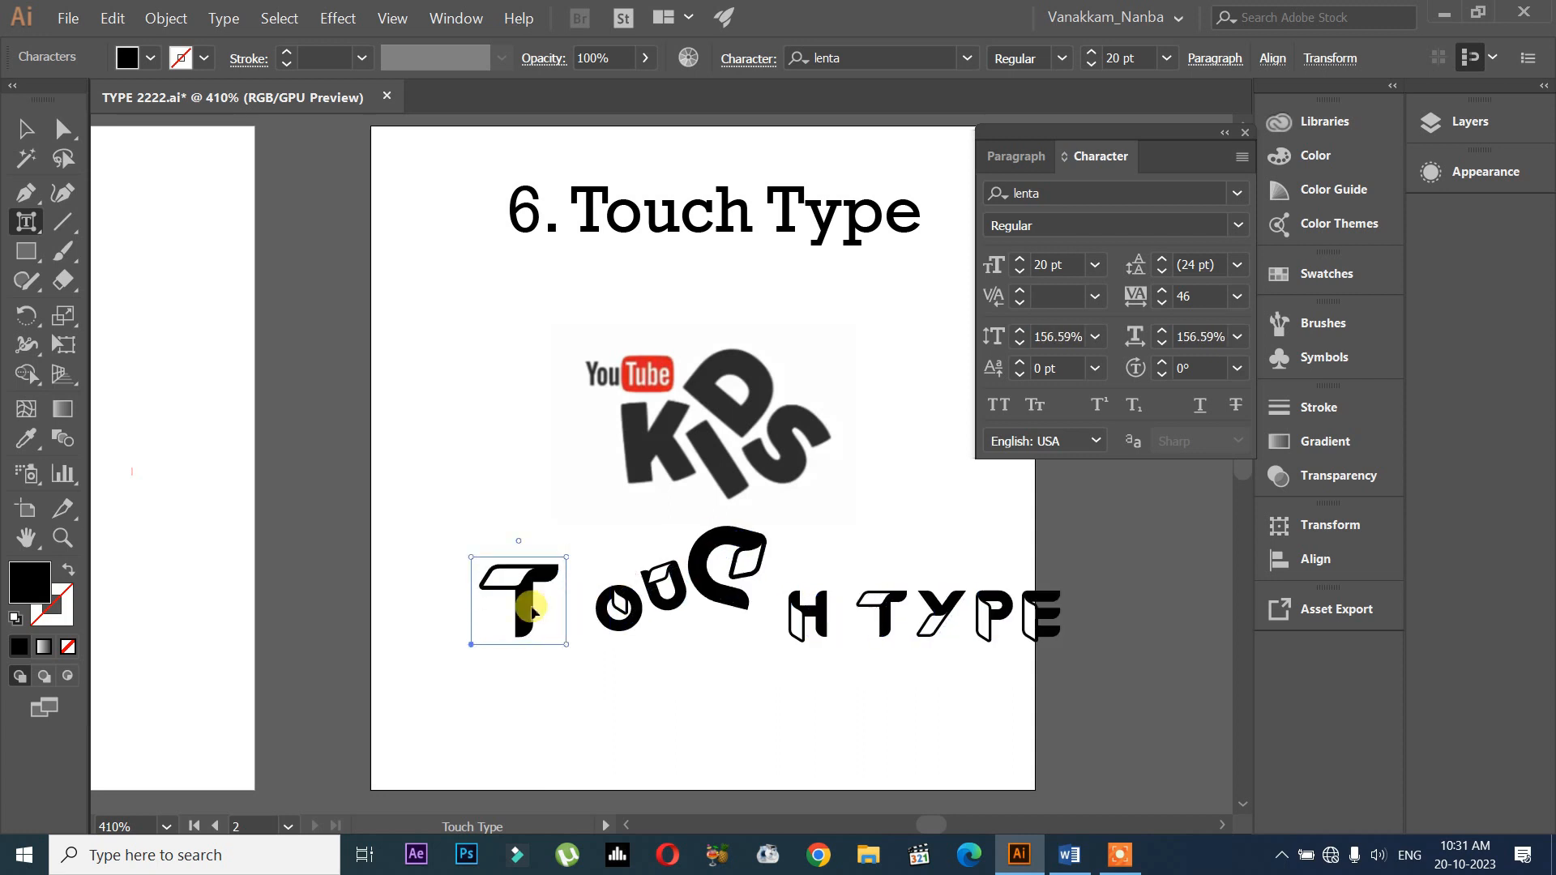
pyautogui.click(595, 616)
pyautogui.click(525, 616)
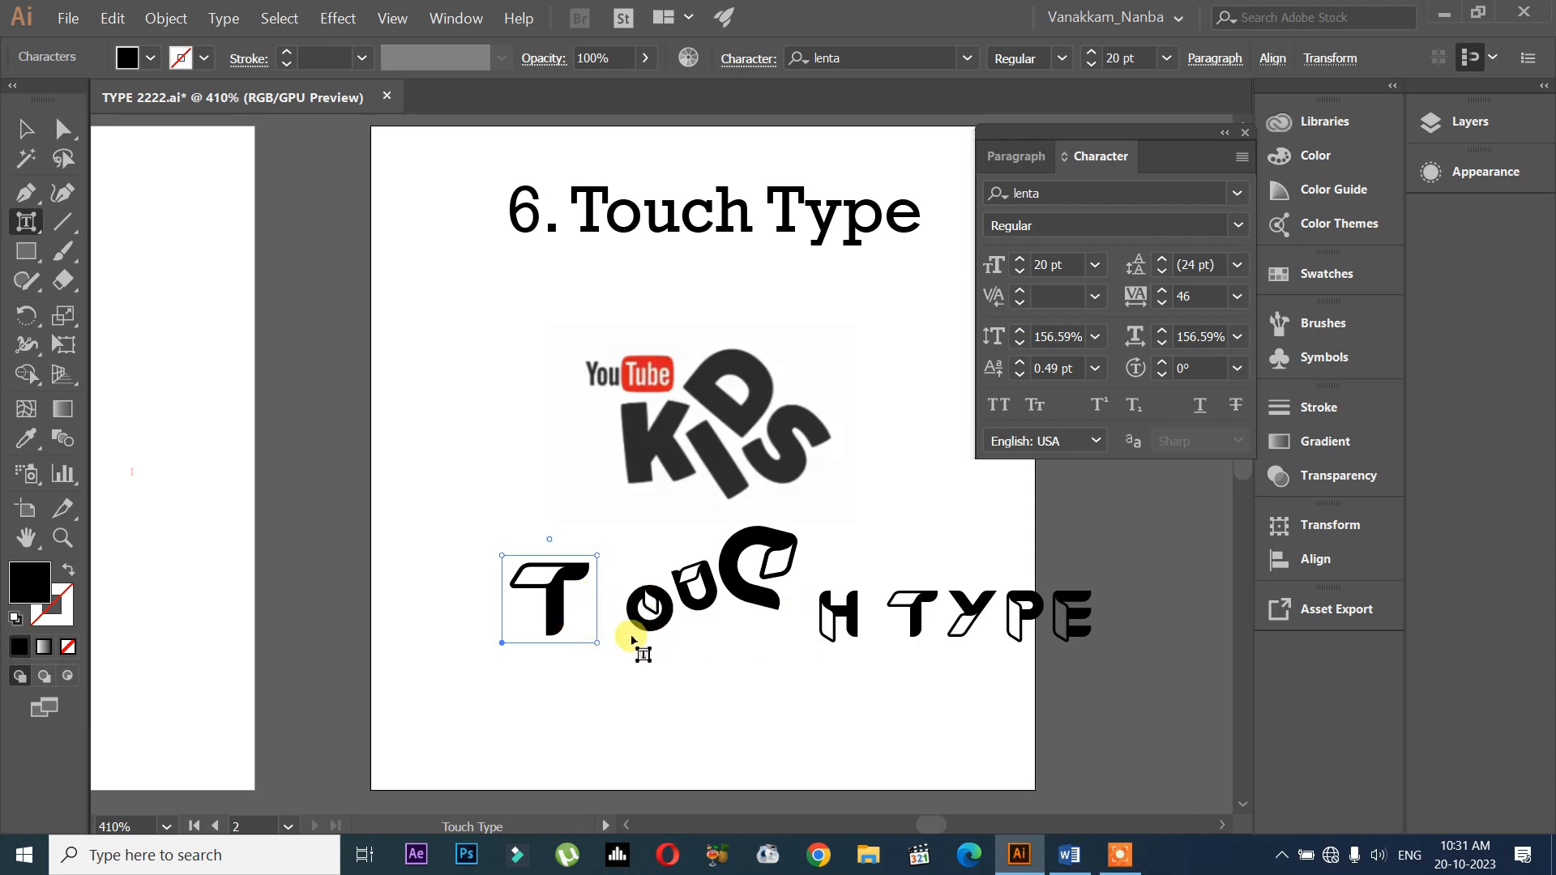
# Tuck the O against the enlarged T with a baseline shift of about 1.71 pt, and move the T outward to recenter the text
pyautogui.click(646, 615)
pyautogui.moveTo(648, 626); pyautogui.dragTo(602, 629)
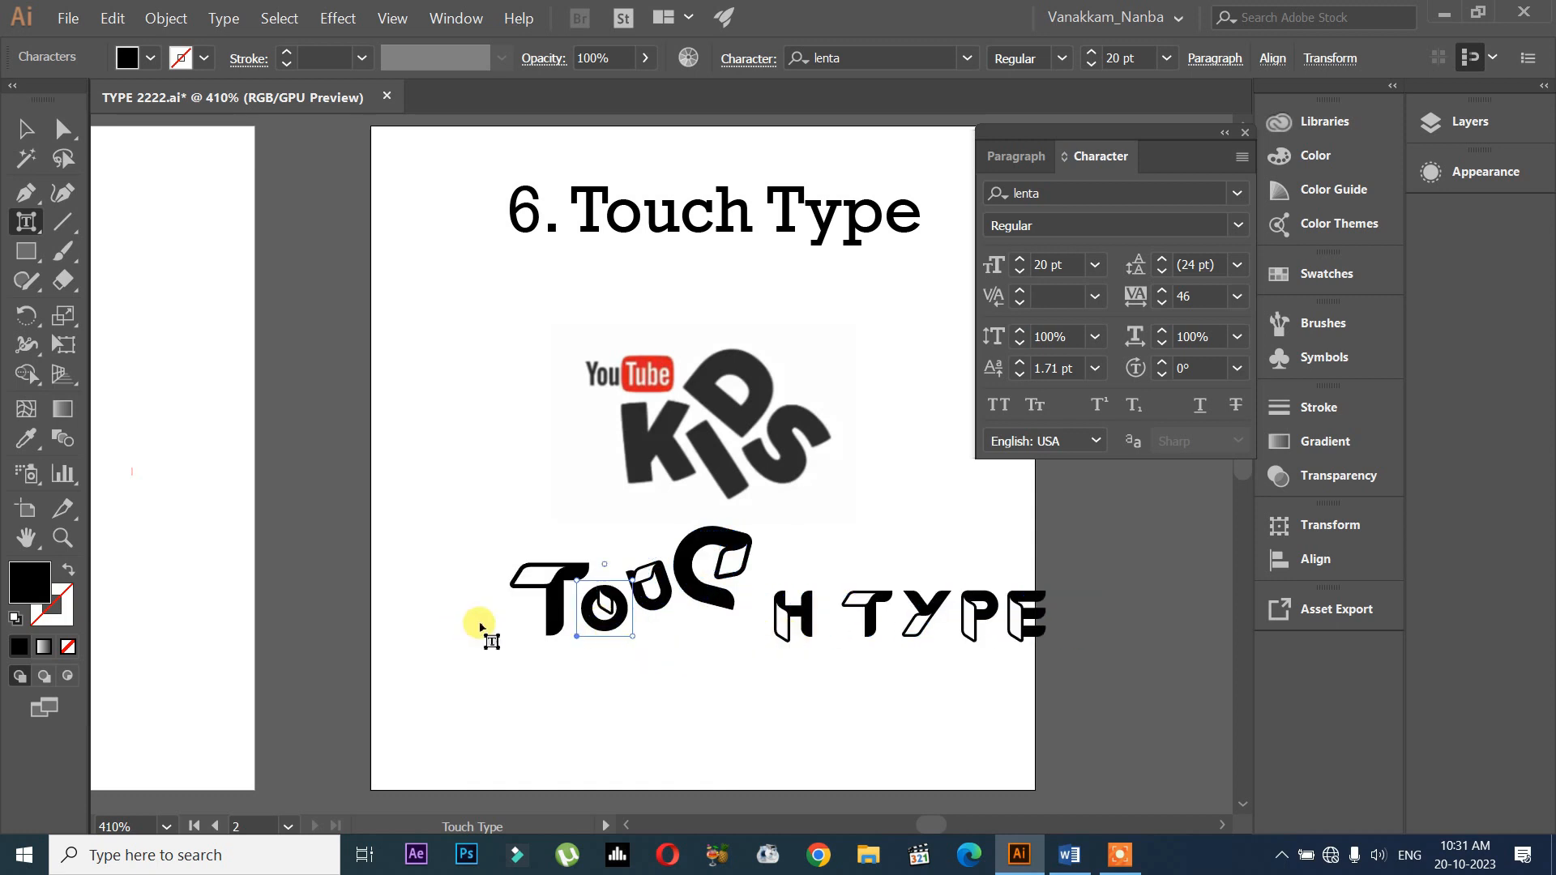
pyautogui.click(544, 630)
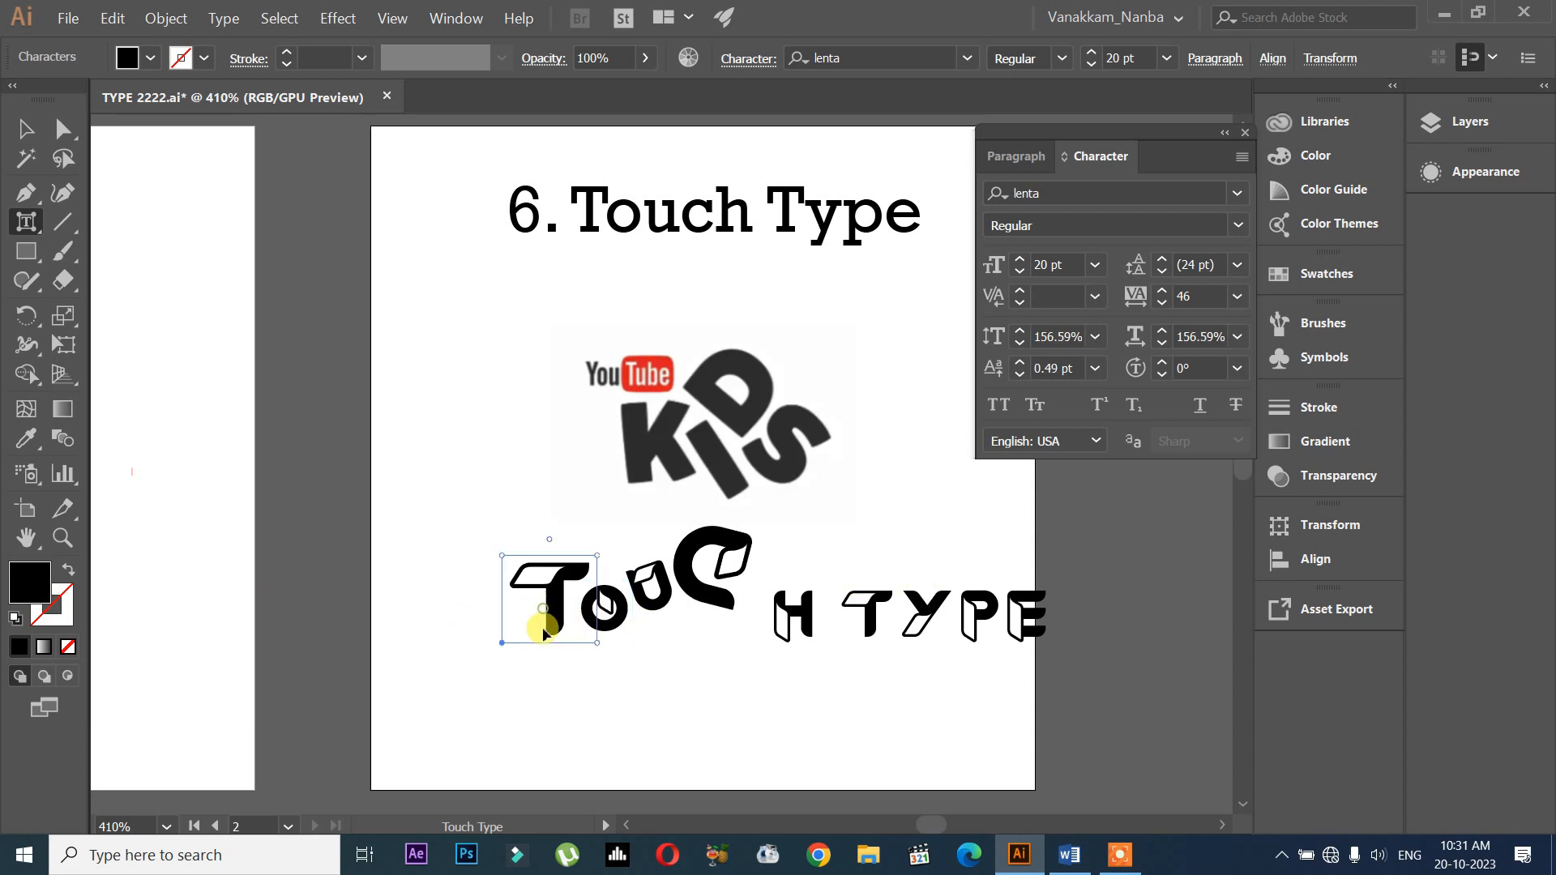
pyautogui.moveTo(550, 626); pyautogui.dragTo(503, 625)
# Stretch the H slightly taller and move the T of "TYPE" up beside it, with a baseline shift of about 12.2 pt
pyautogui.click(743, 623)
pyautogui.moveTo(771, 586)
pyautogui.mouseDown()
pyautogui.moveTo(760, 565)
pyautogui.moveTo(791, 562)
pyautogui.moveTo(774, 579)
pyautogui.mouseUp()
pyautogui.click(834, 630)
pyautogui.moveTo(836, 629)
pyautogui.mouseDown()
pyautogui.moveTo(816, 589)
pyautogui.moveTo(882, 648)
pyautogui.moveTo(950, 642)
pyautogui.moveTo(843, 601)
pyautogui.mouseUp()
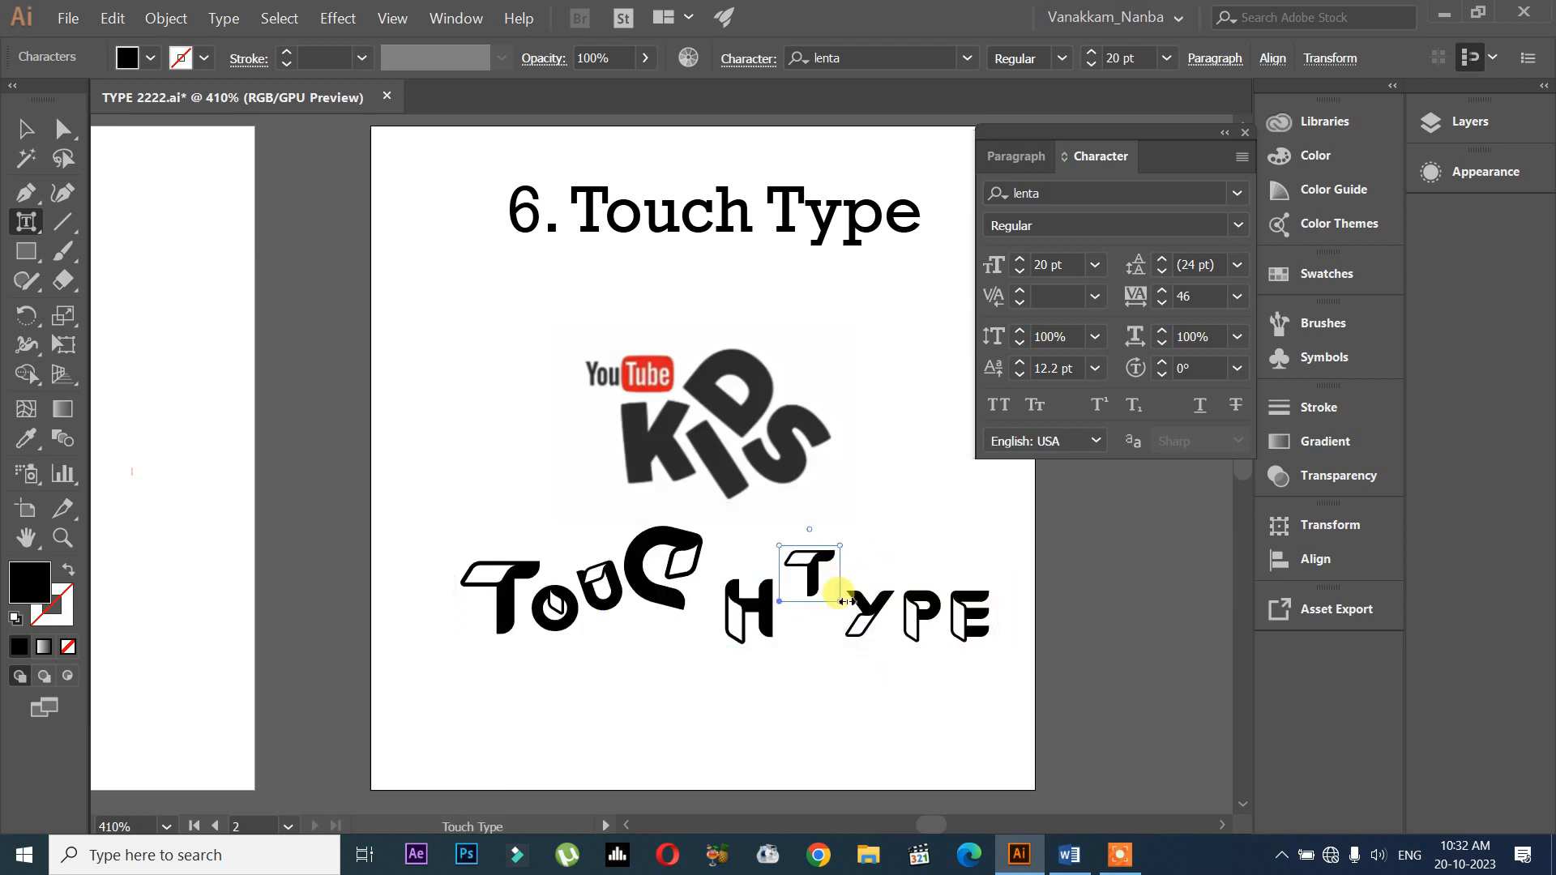
# Scale the T of "TYPE" evenly to 190.67% and lower it to a baseline shift of about 0.73 pt
pyautogui.moveTo(845, 603); pyautogui.dragTo(885, 616)
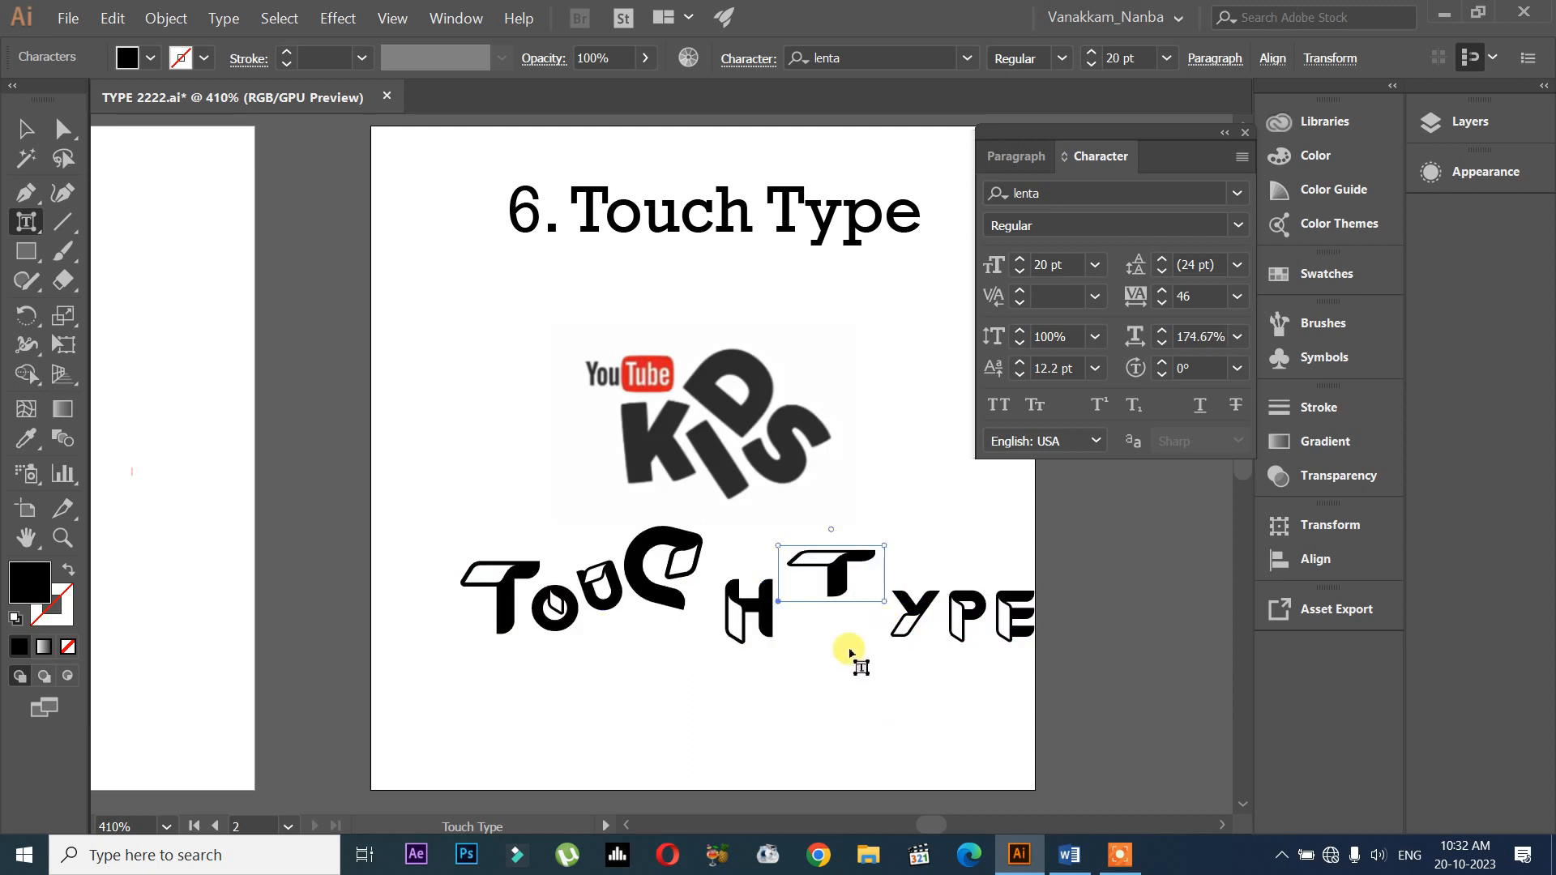
pyautogui.hotkey('ctrl', 'z')
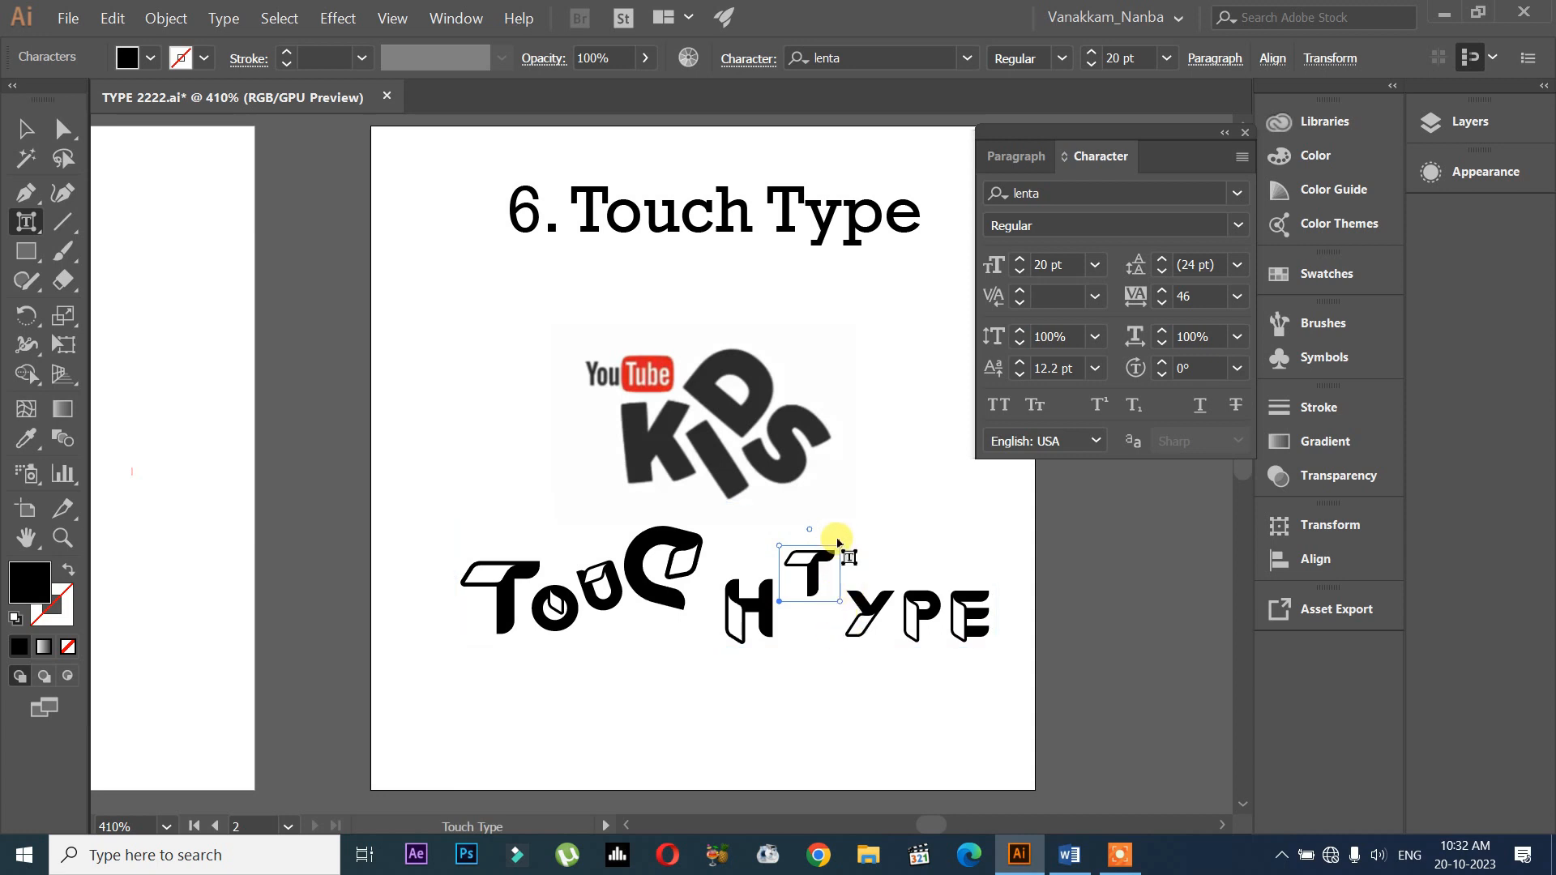
pyautogui.moveTo(843, 550); pyautogui.dragTo(893, 530)
pyautogui.moveTo(824, 605); pyautogui.dragTo(837, 613)
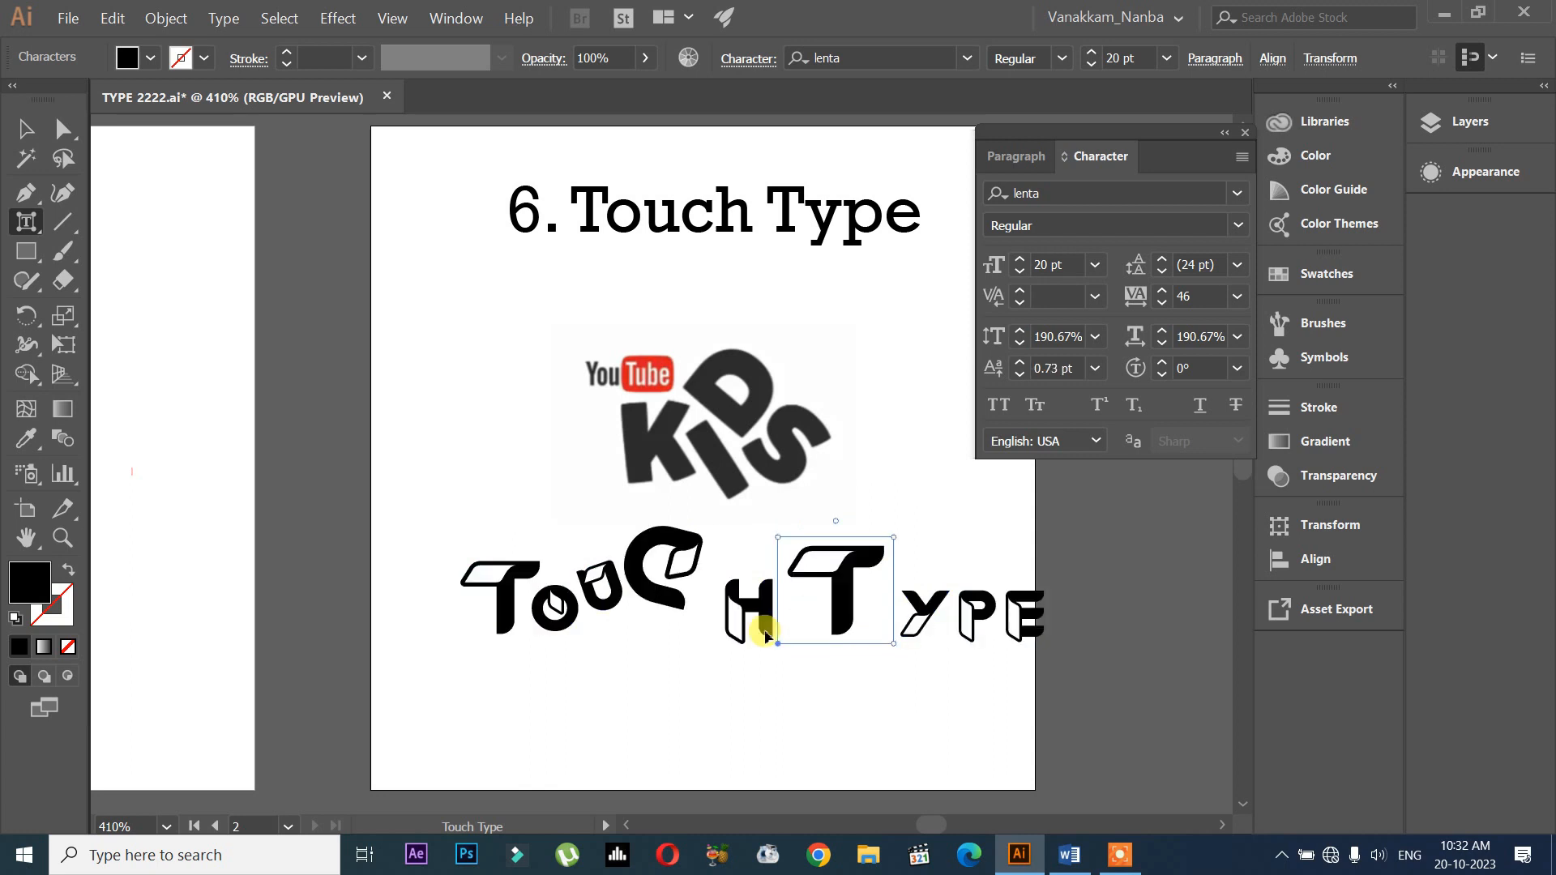
# Raise the Y, P and E of "TYPE" and tuck them against the large T, with the E at about 5.61 pt baseline shift
pyautogui.click(765, 627)
pyautogui.click(906, 632)
pyautogui.moveTo(906, 628); pyautogui.dragTo(957, 580)
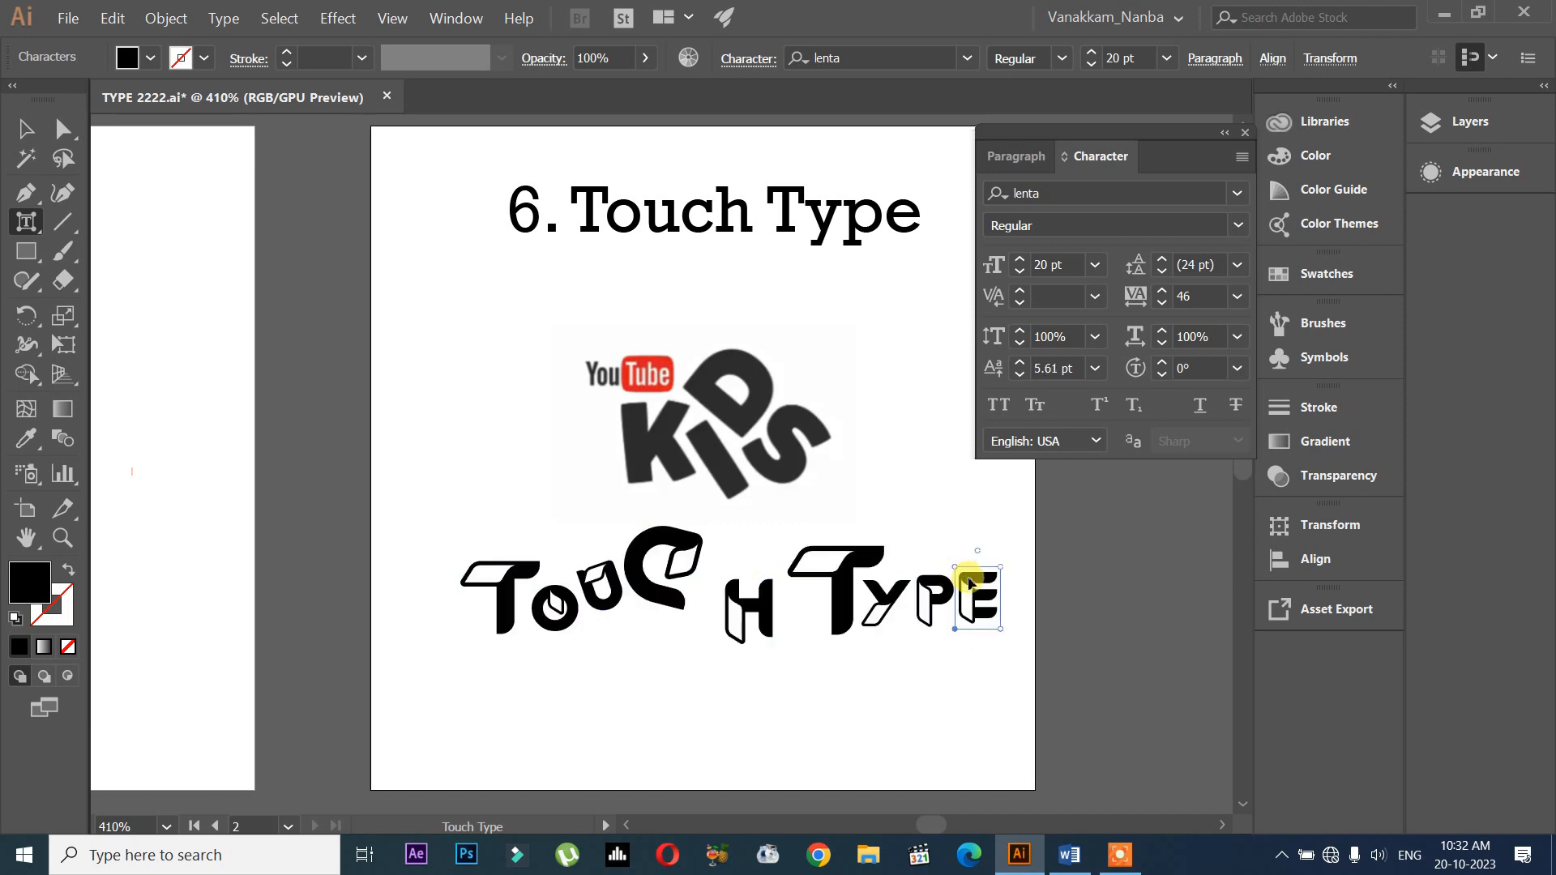
pyautogui.click(971, 686)
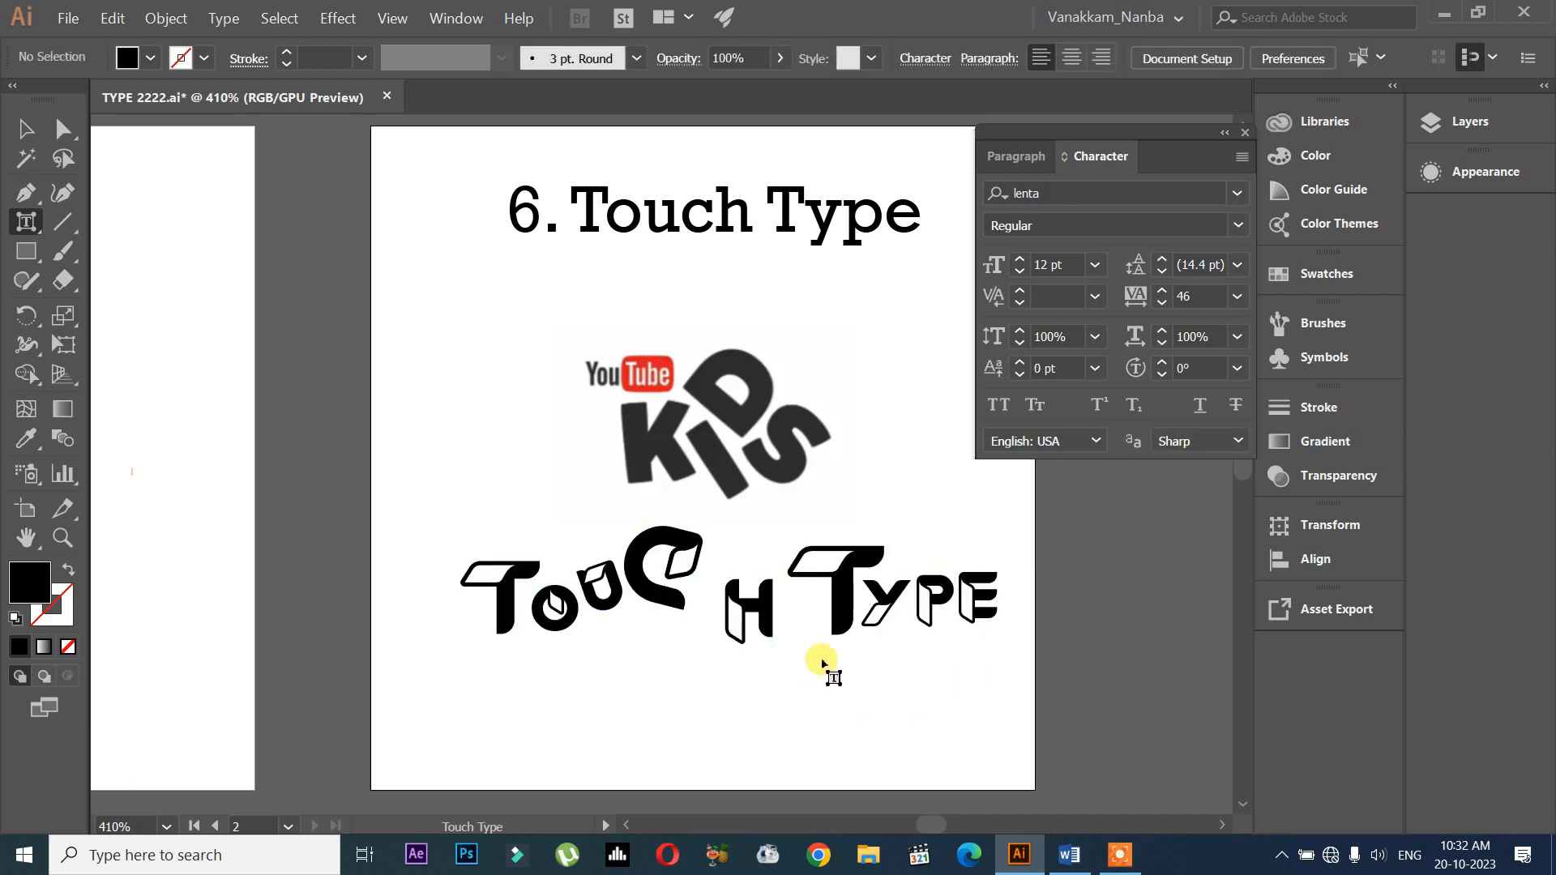
# Shift the T of "TOUCH" slightly outward and down to a baseline shift of about -0.73 pt, and deselect it
pyautogui.click(505, 613)
pyautogui.moveTo(506, 618)
pyautogui.mouseDown()
pyautogui.moveTo(472, 674)
pyautogui.moveTo(467, 653)
pyautogui.moveTo(490, 624)
pyautogui.mouseUp()
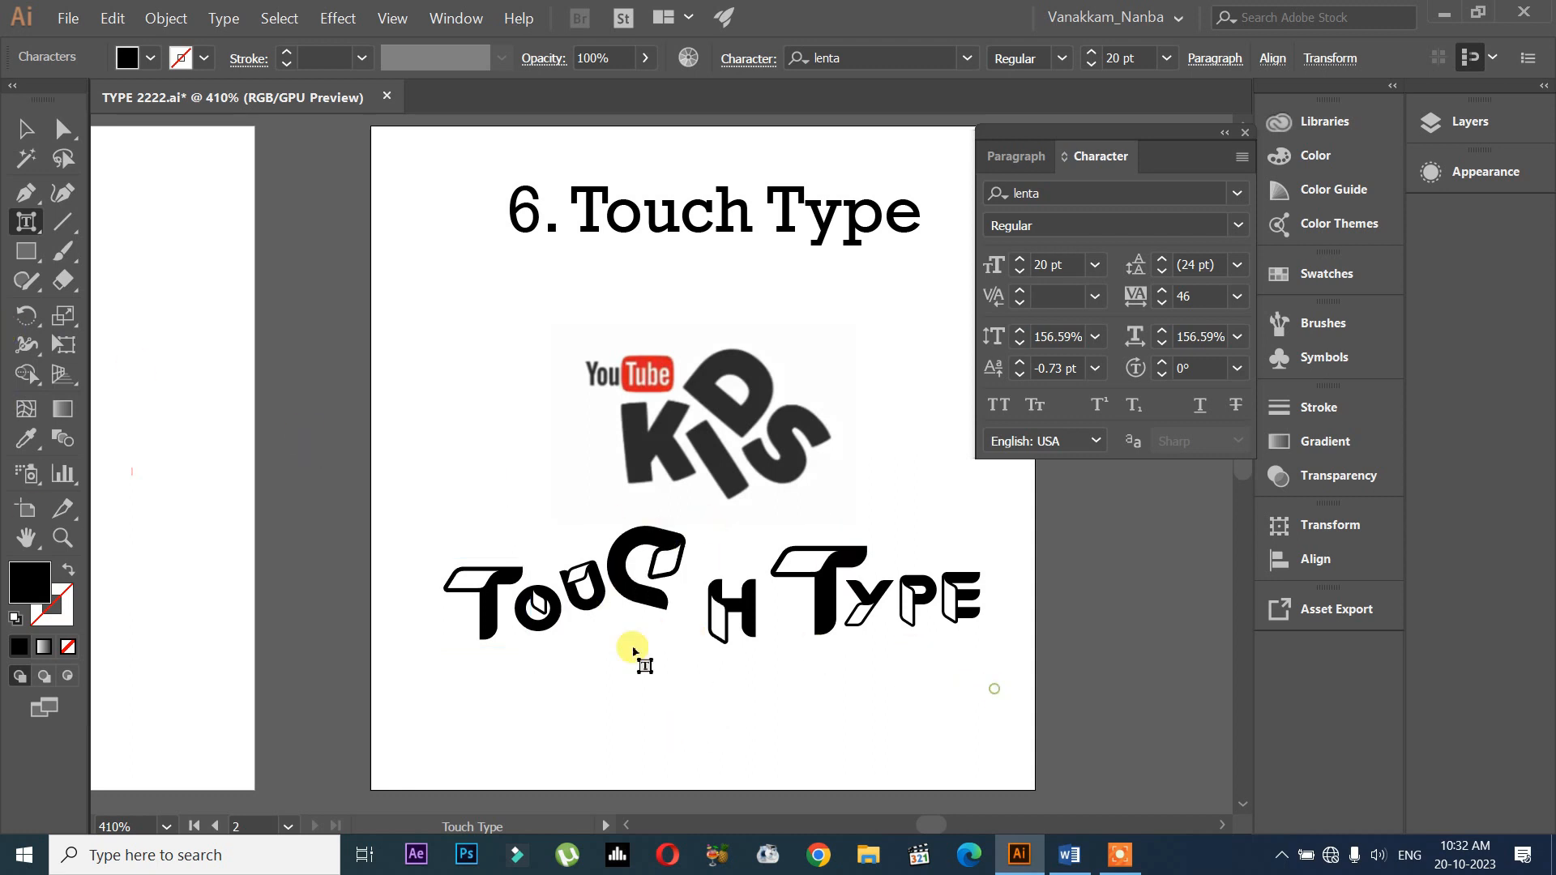
pyautogui.click(410, 573)
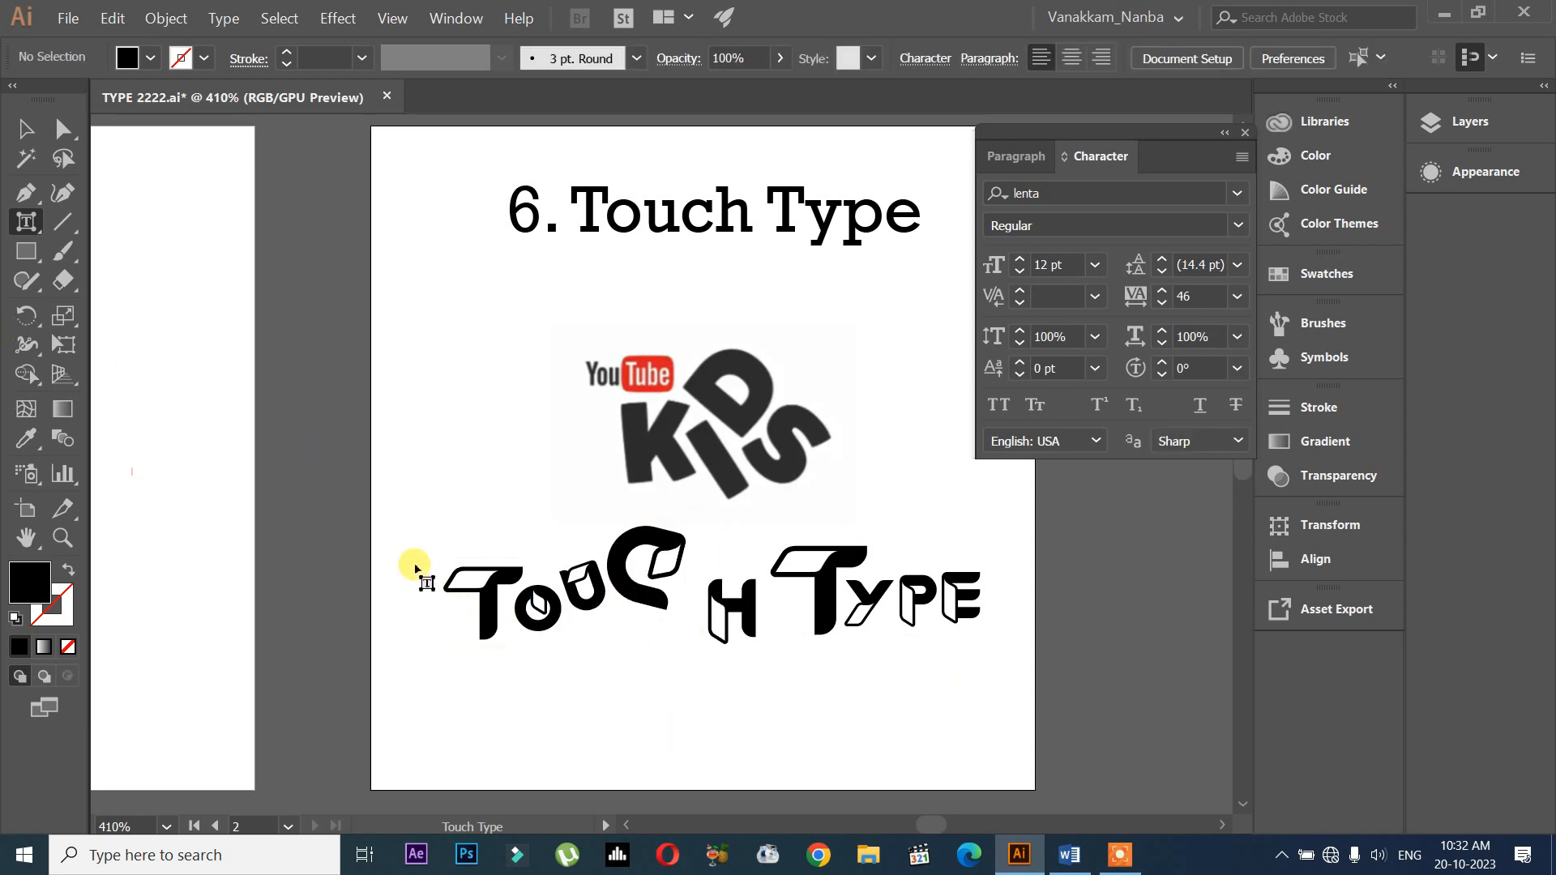
pyautogui.click(496, 601)
pyautogui.hotkey('ctrl', 'a')
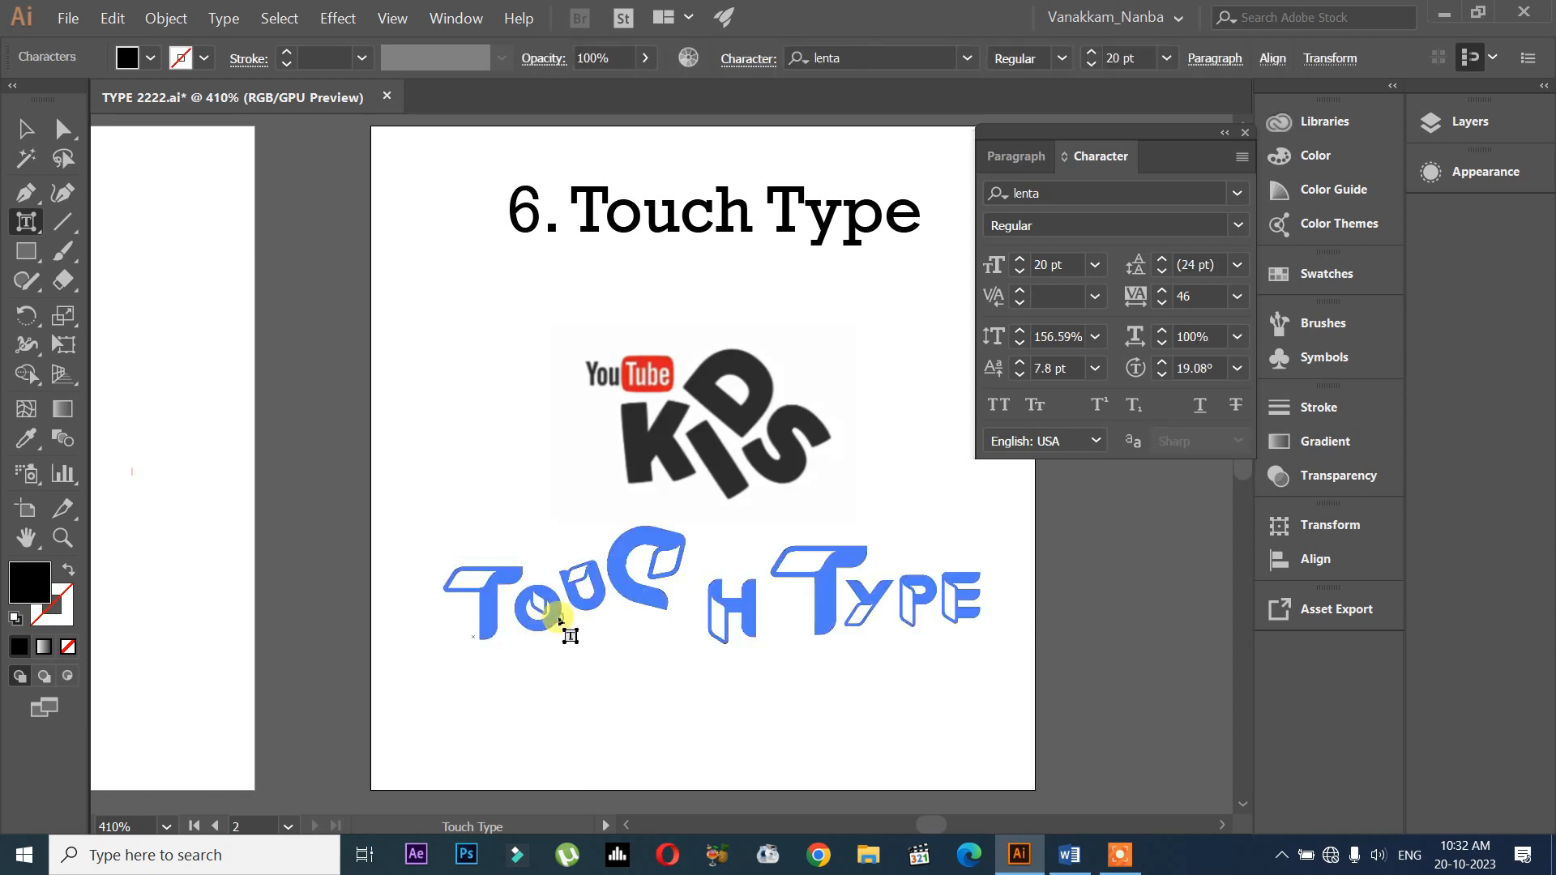
pyautogui.click(461, 612)
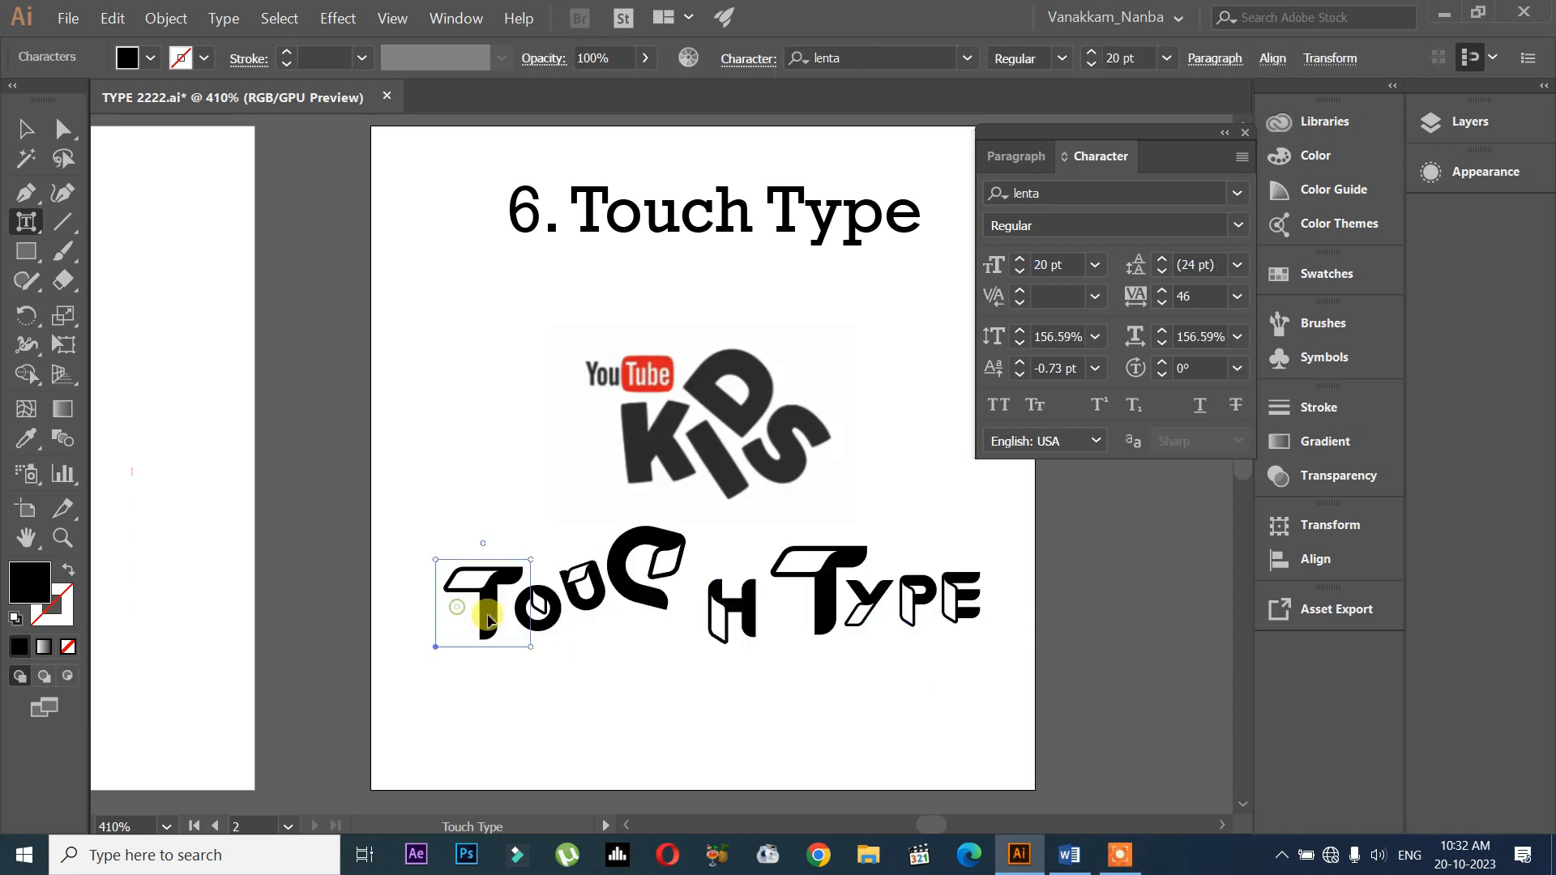
pyautogui.click(19, 229)
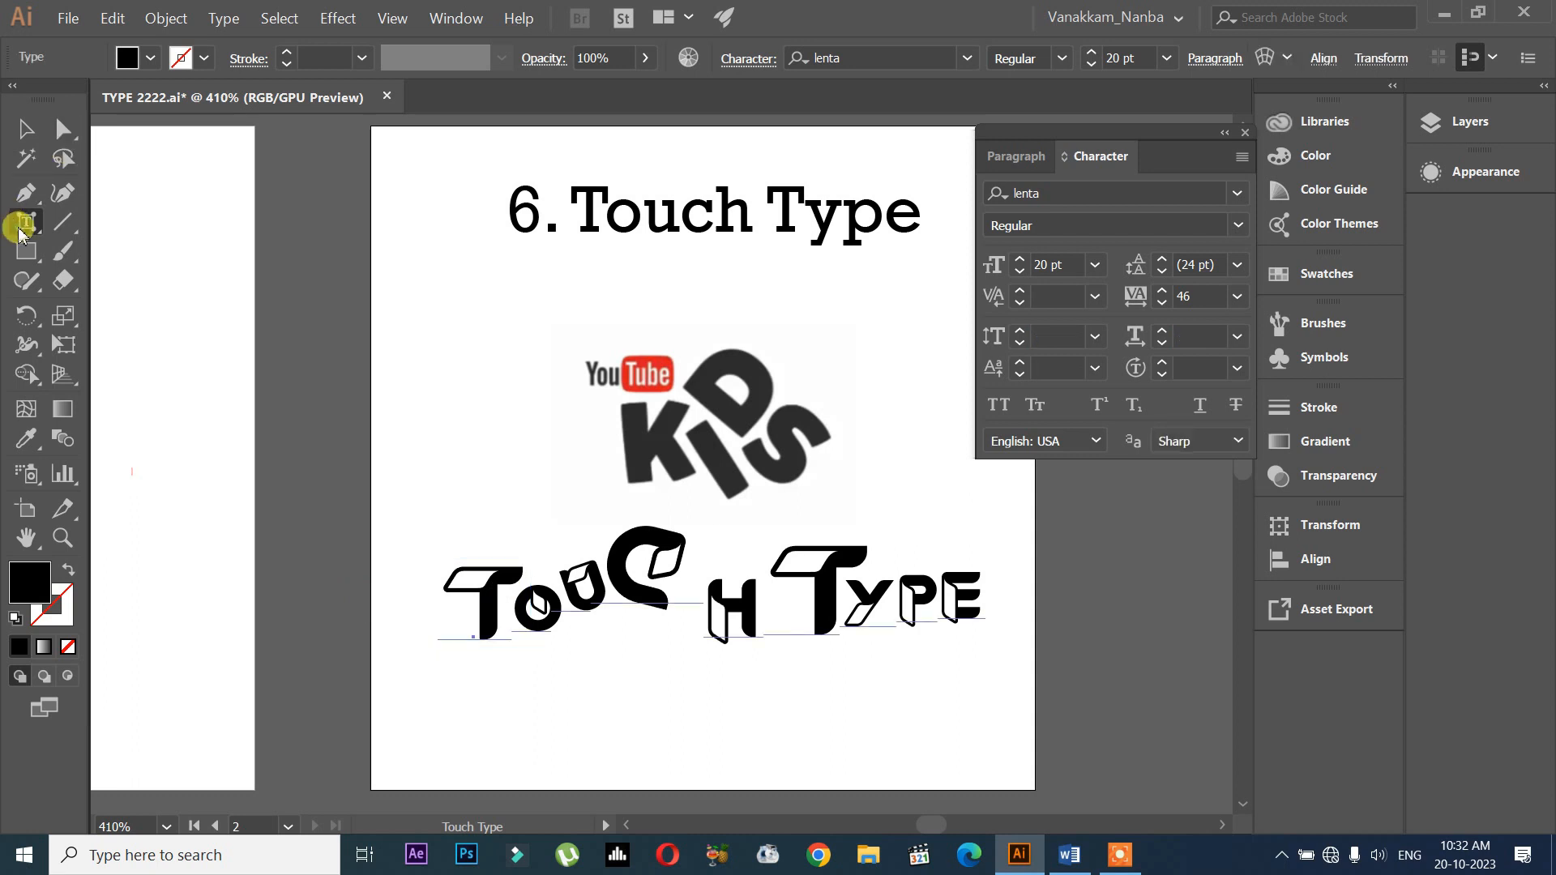
pyautogui.click(106, 223)
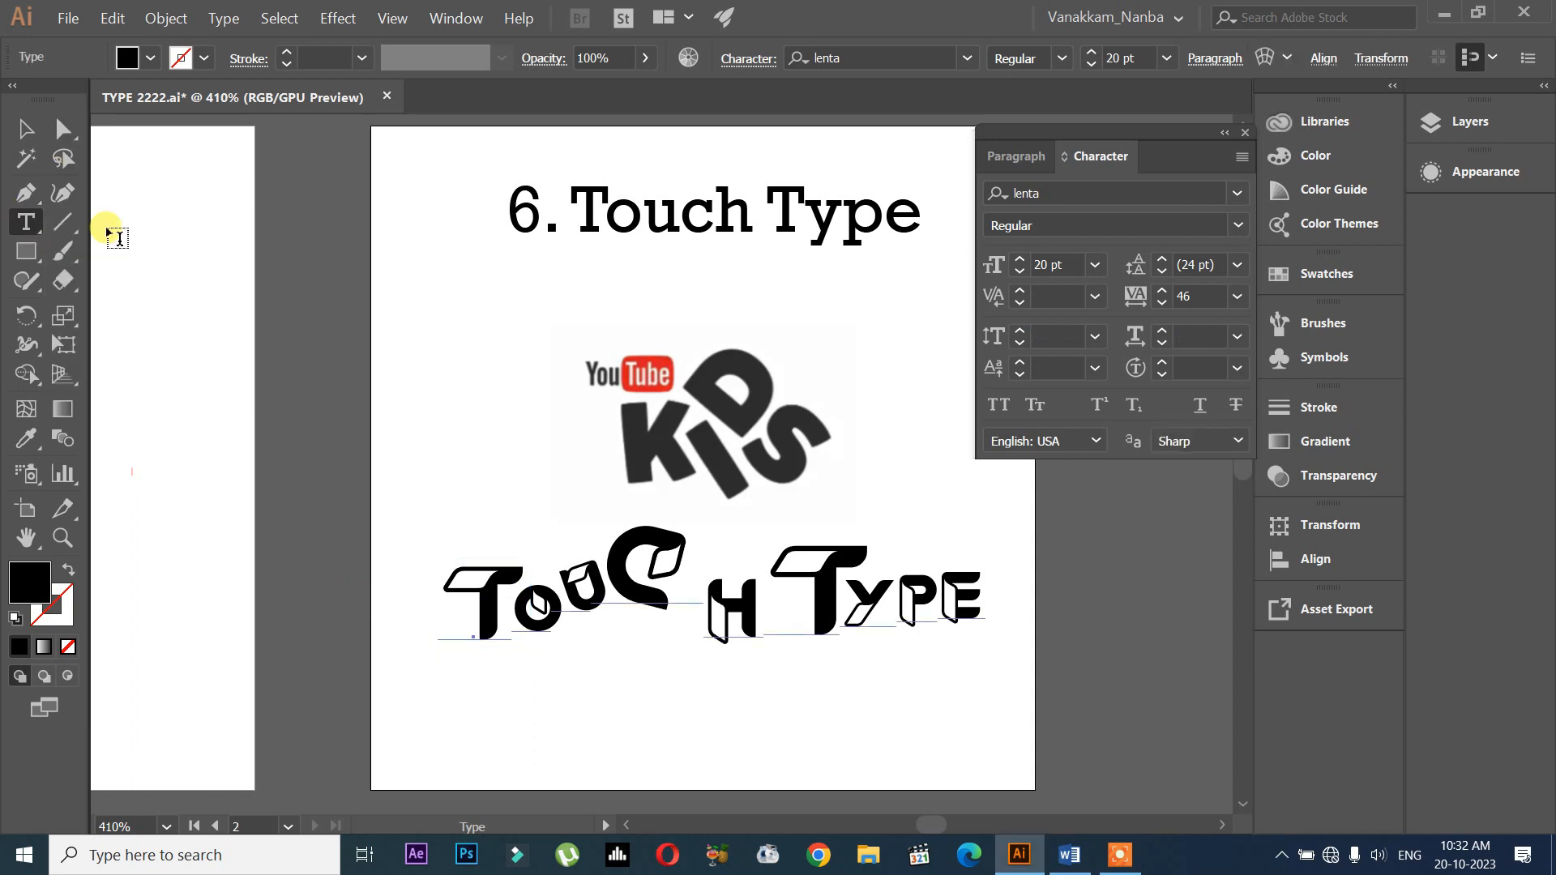
# Move the whole "TOUCH TYPE" text lower, away from the YouTube Kids logo, and deselect it
pyautogui.click(36, 130)
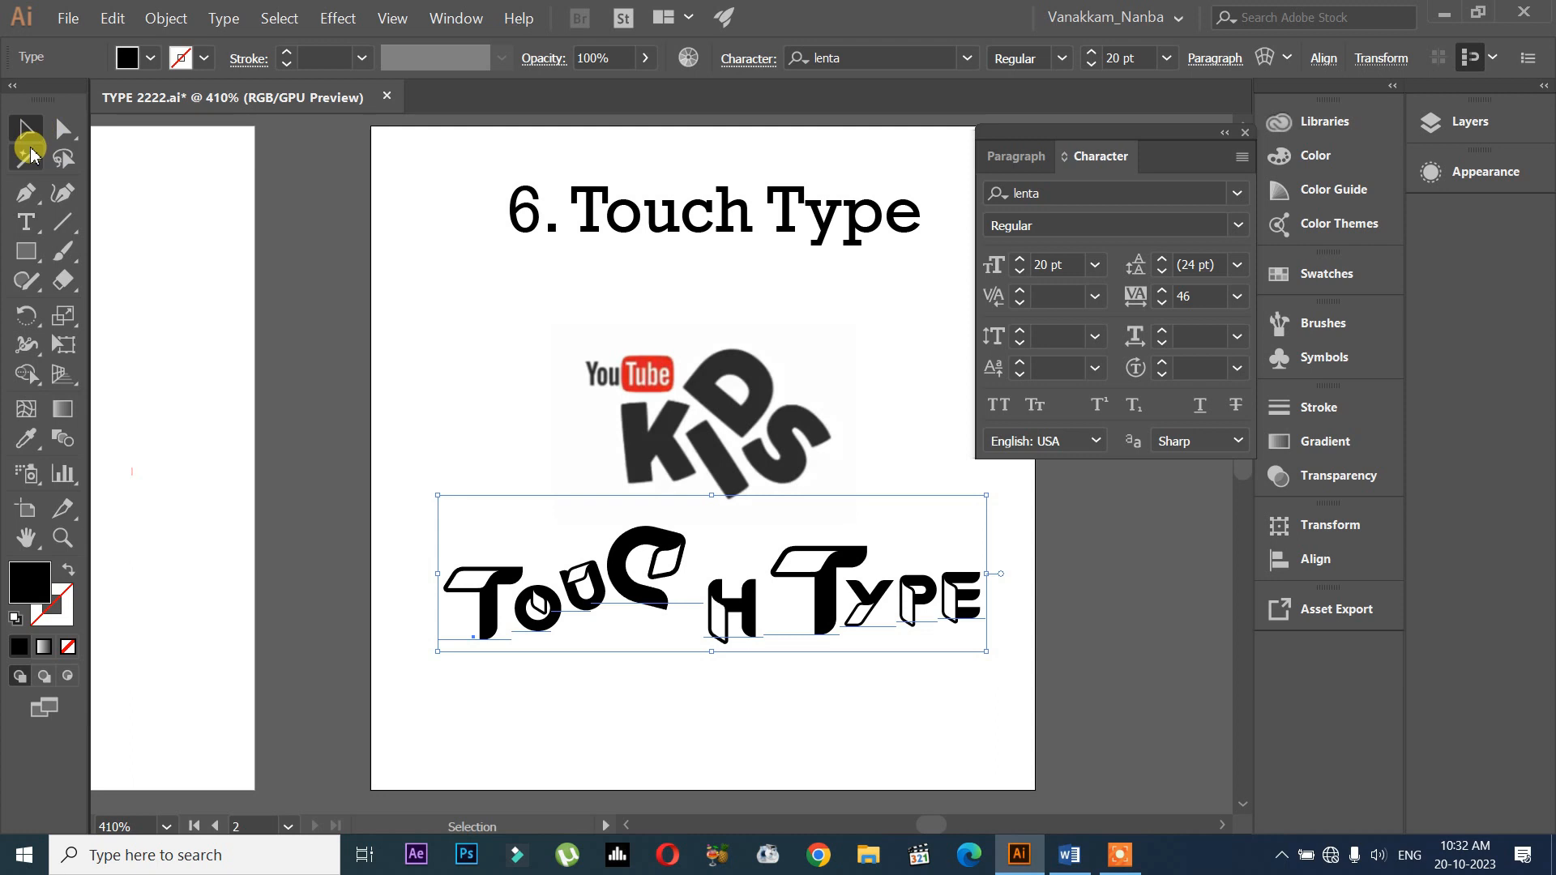
pyautogui.click(632, 736)
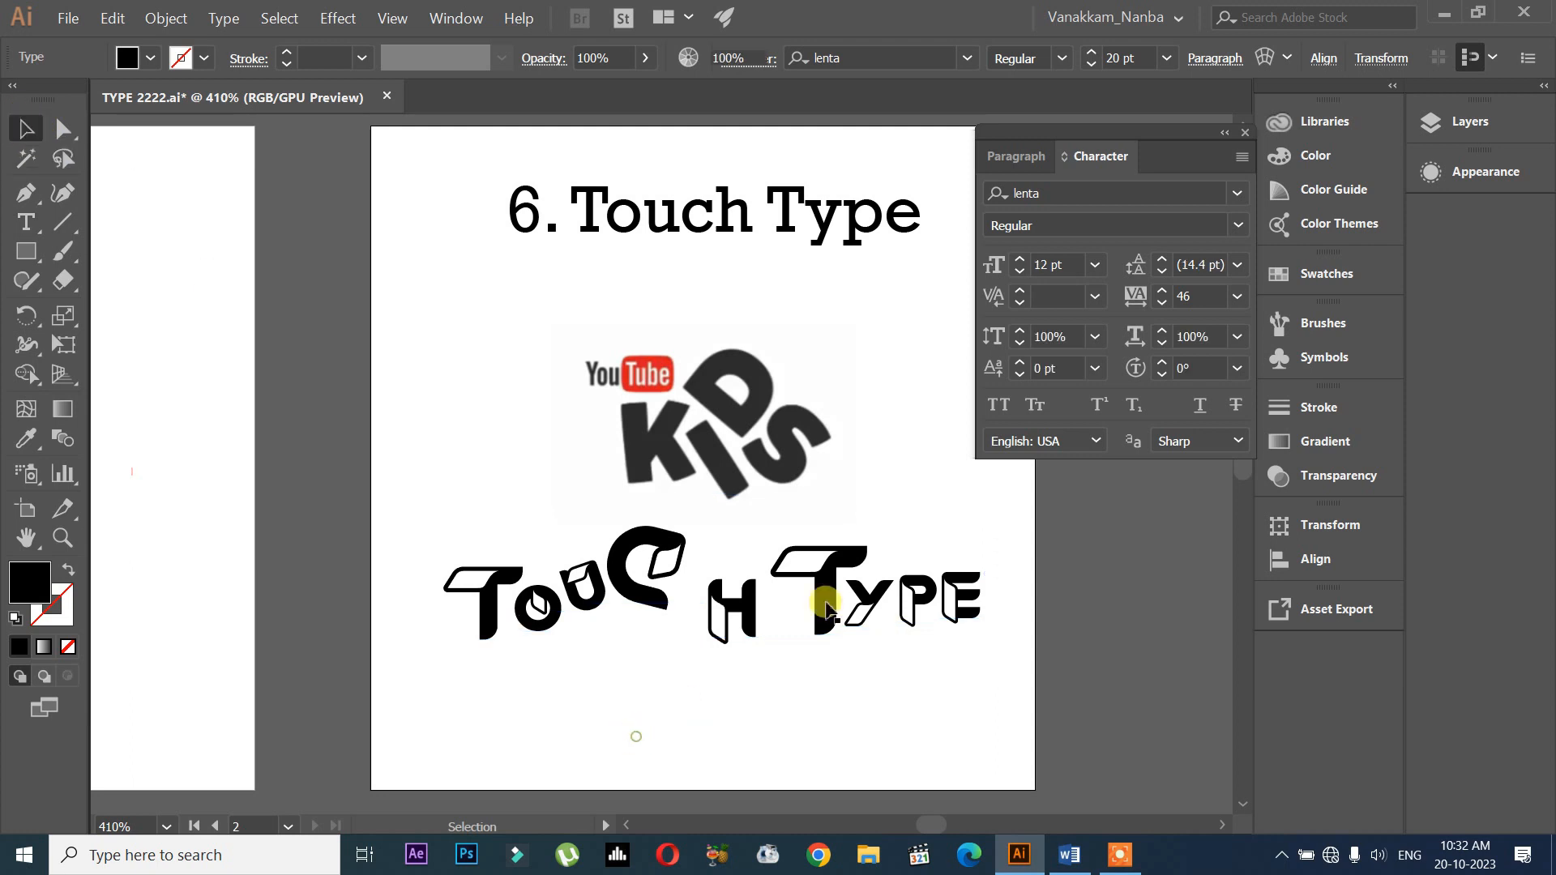
pyautogui.click(737, 622)
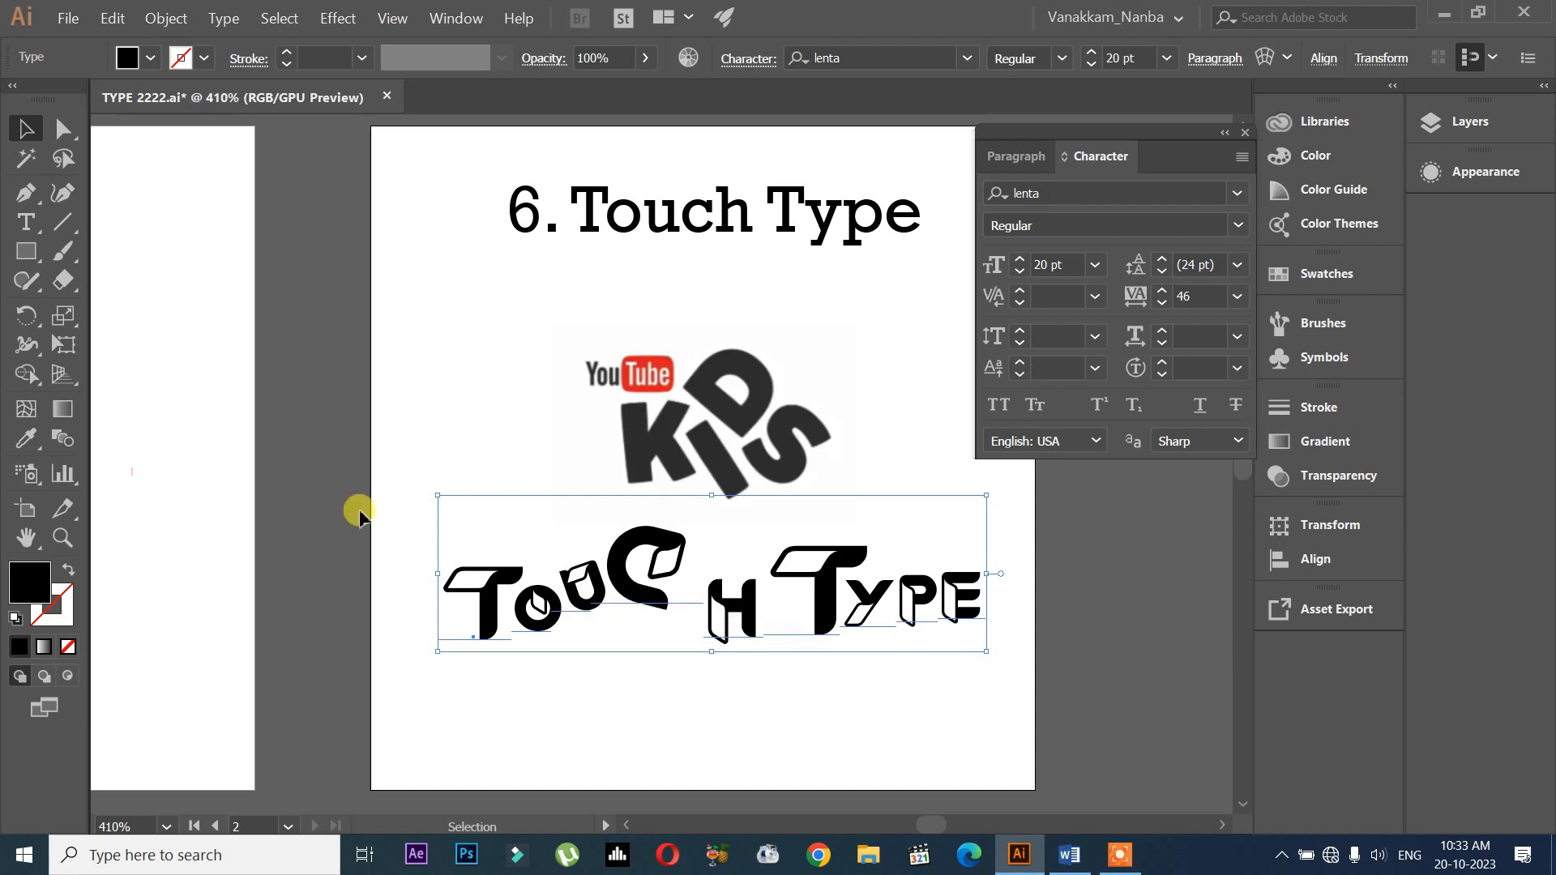
pyautogui.moveTo(749, 612); pyautogui.dragTo(753, 668)
pyautogui.click(819, 733)
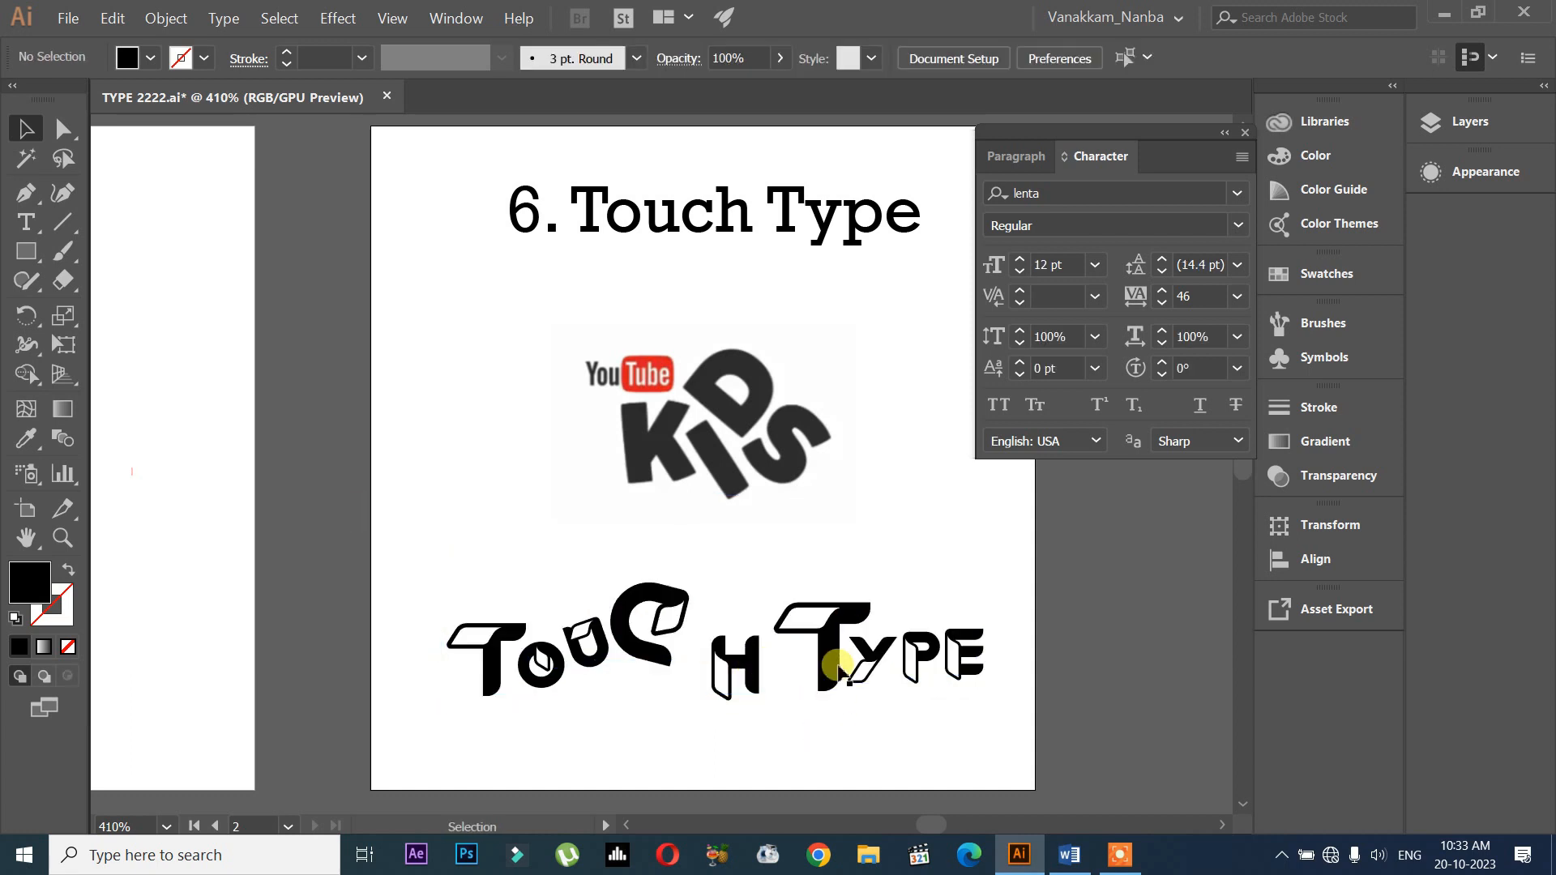
# Activate the Touch Type tool and fill the large T of "TYPE" with red
pyautogui.hotkey('shift', 't')
pyautogui.click(776, 612)
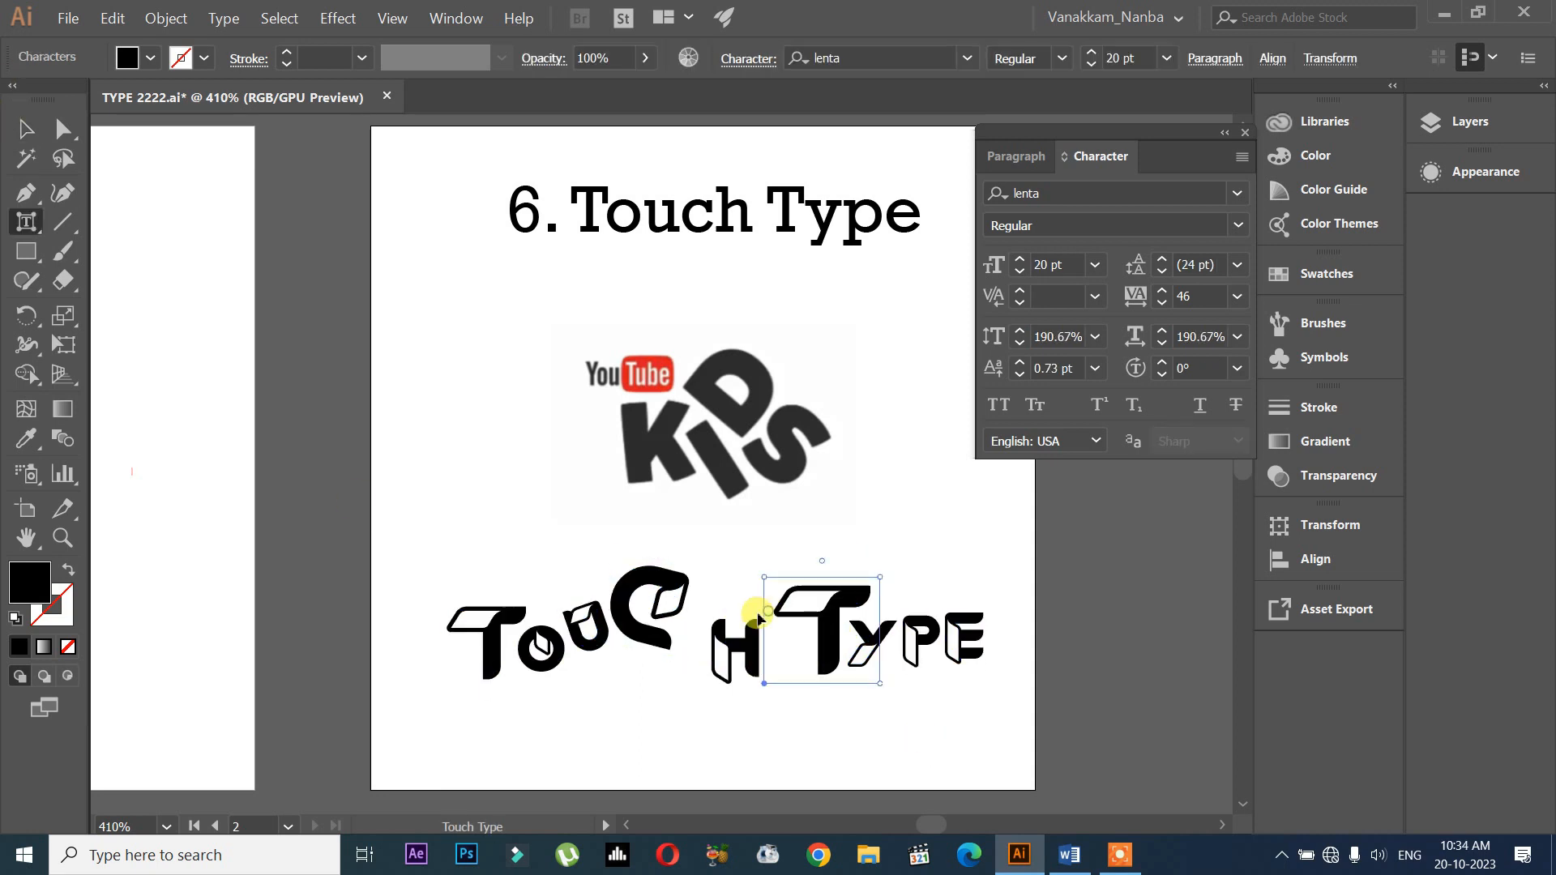
pyautogui.click(741, 640)
pyautogui.click(823, 635)
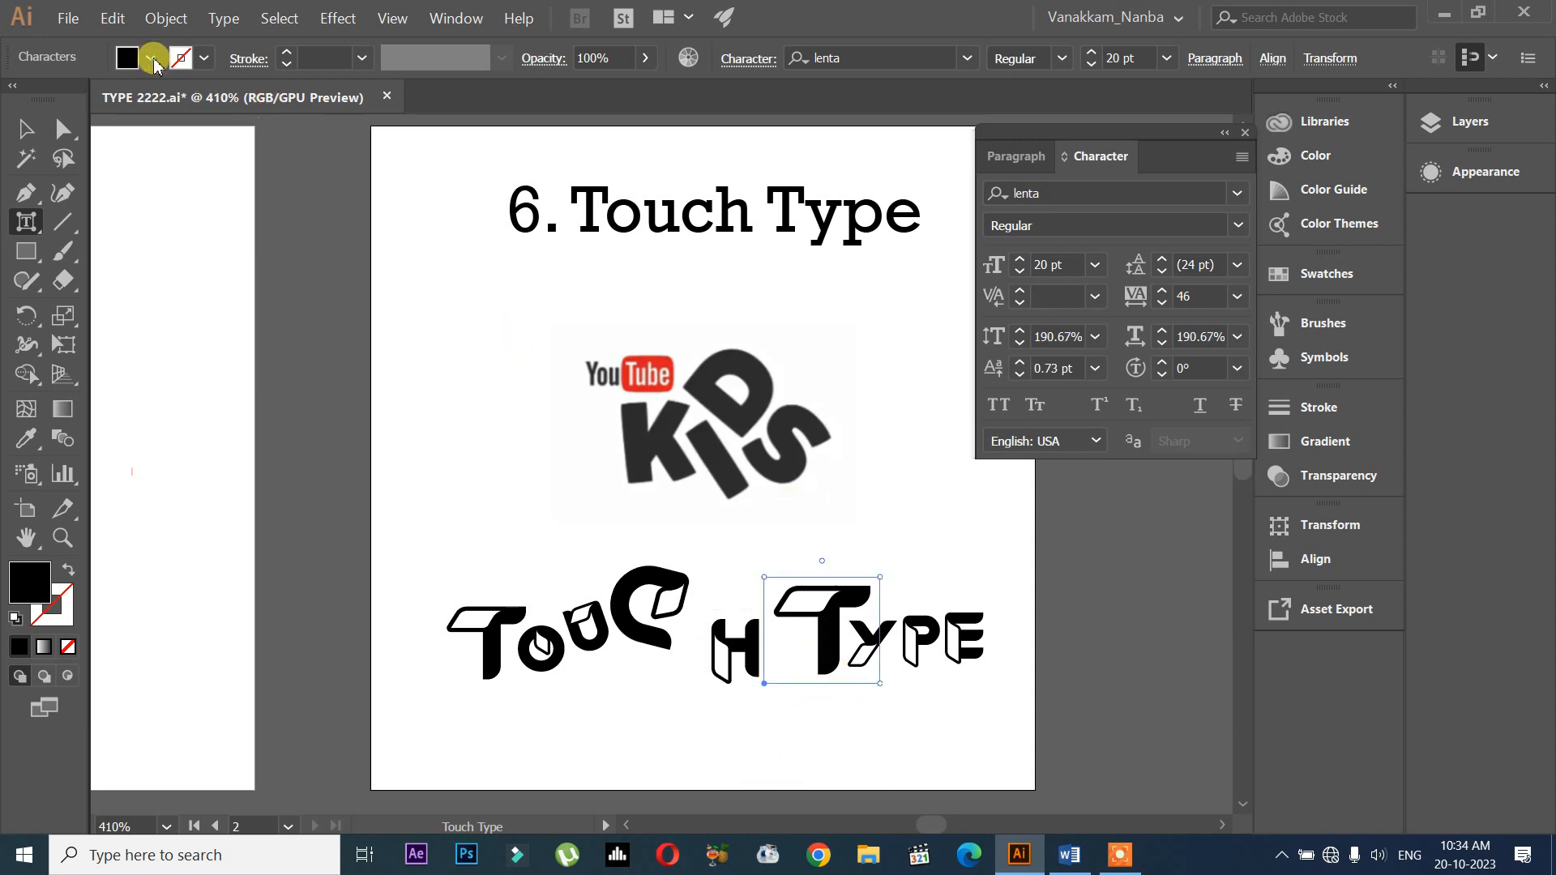
pyautogui.click(152, 58)
pyautogui.click(186, 99)
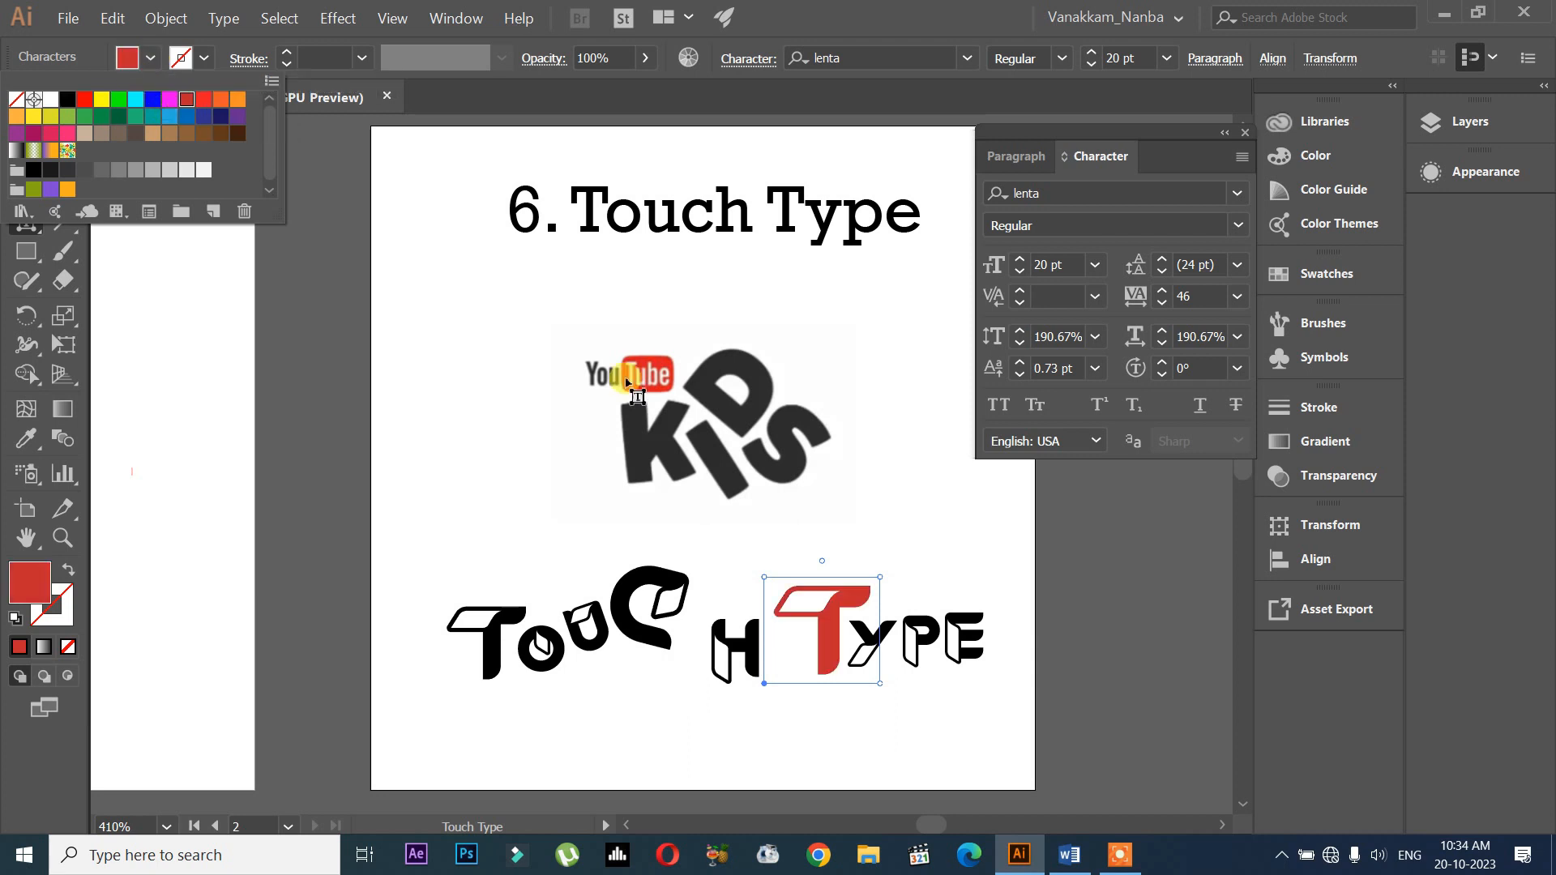
# Fill the letter P of "TYPE" with crimson pink
pyautogui.click(927, 637)
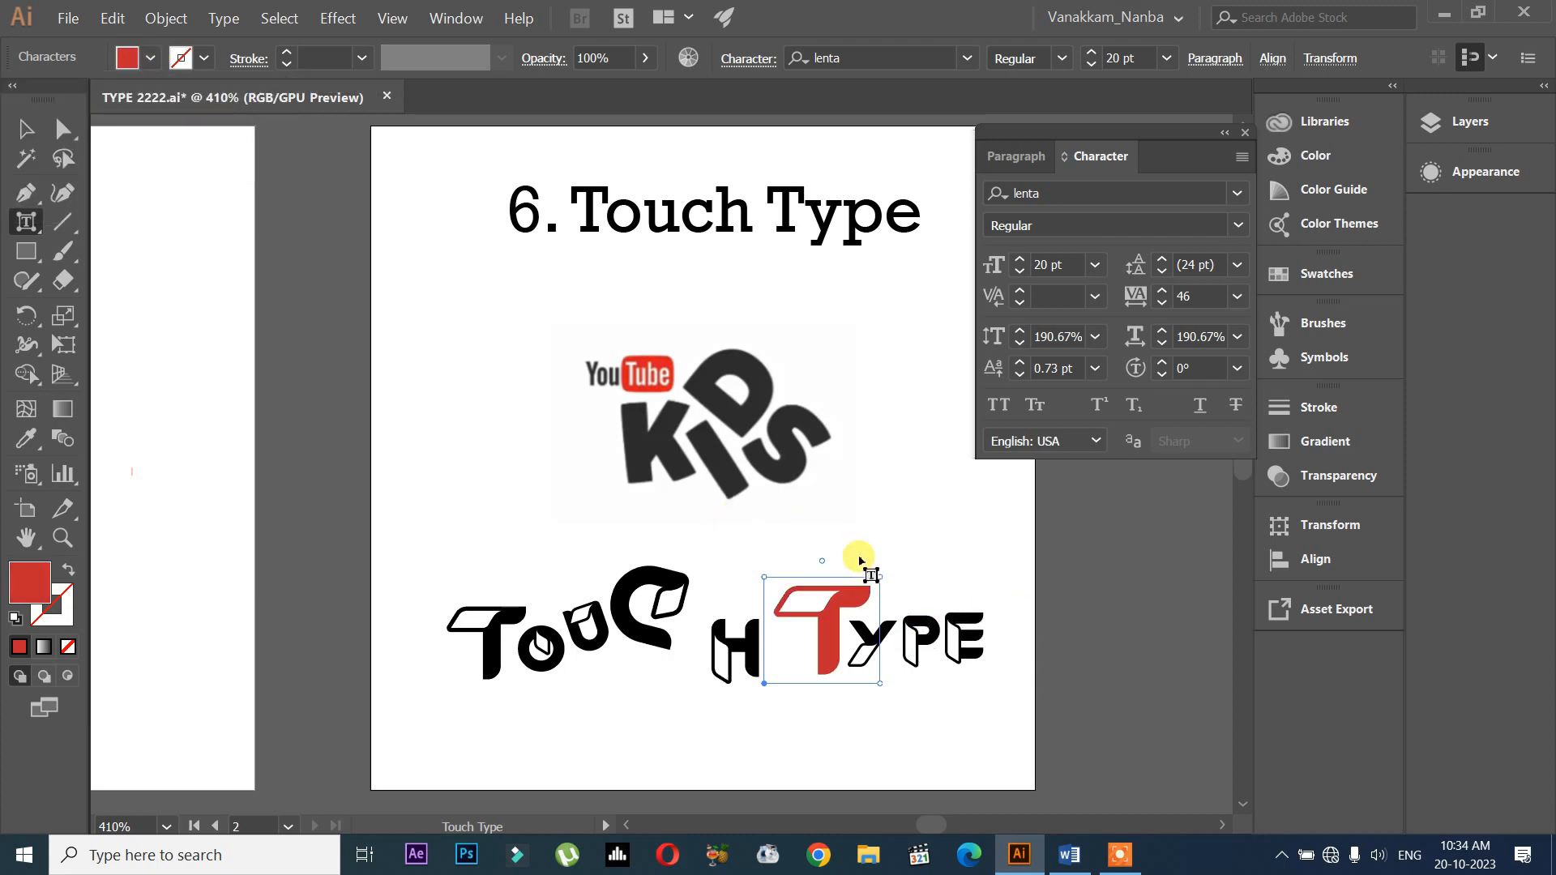
pyautogui.click(923, 640)
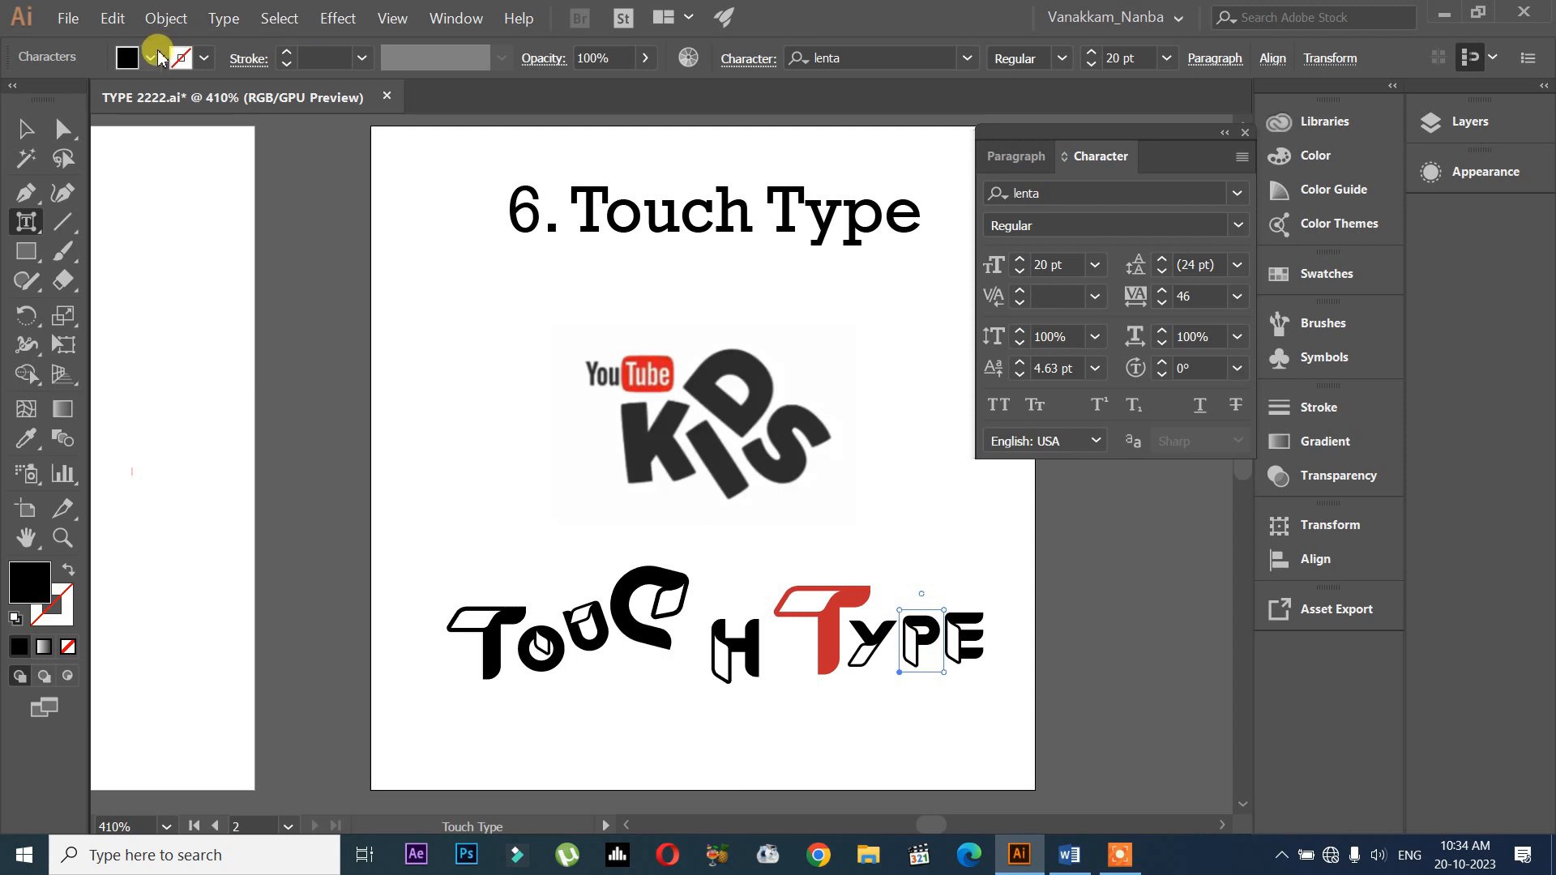
pyautogui.click(158, 58)
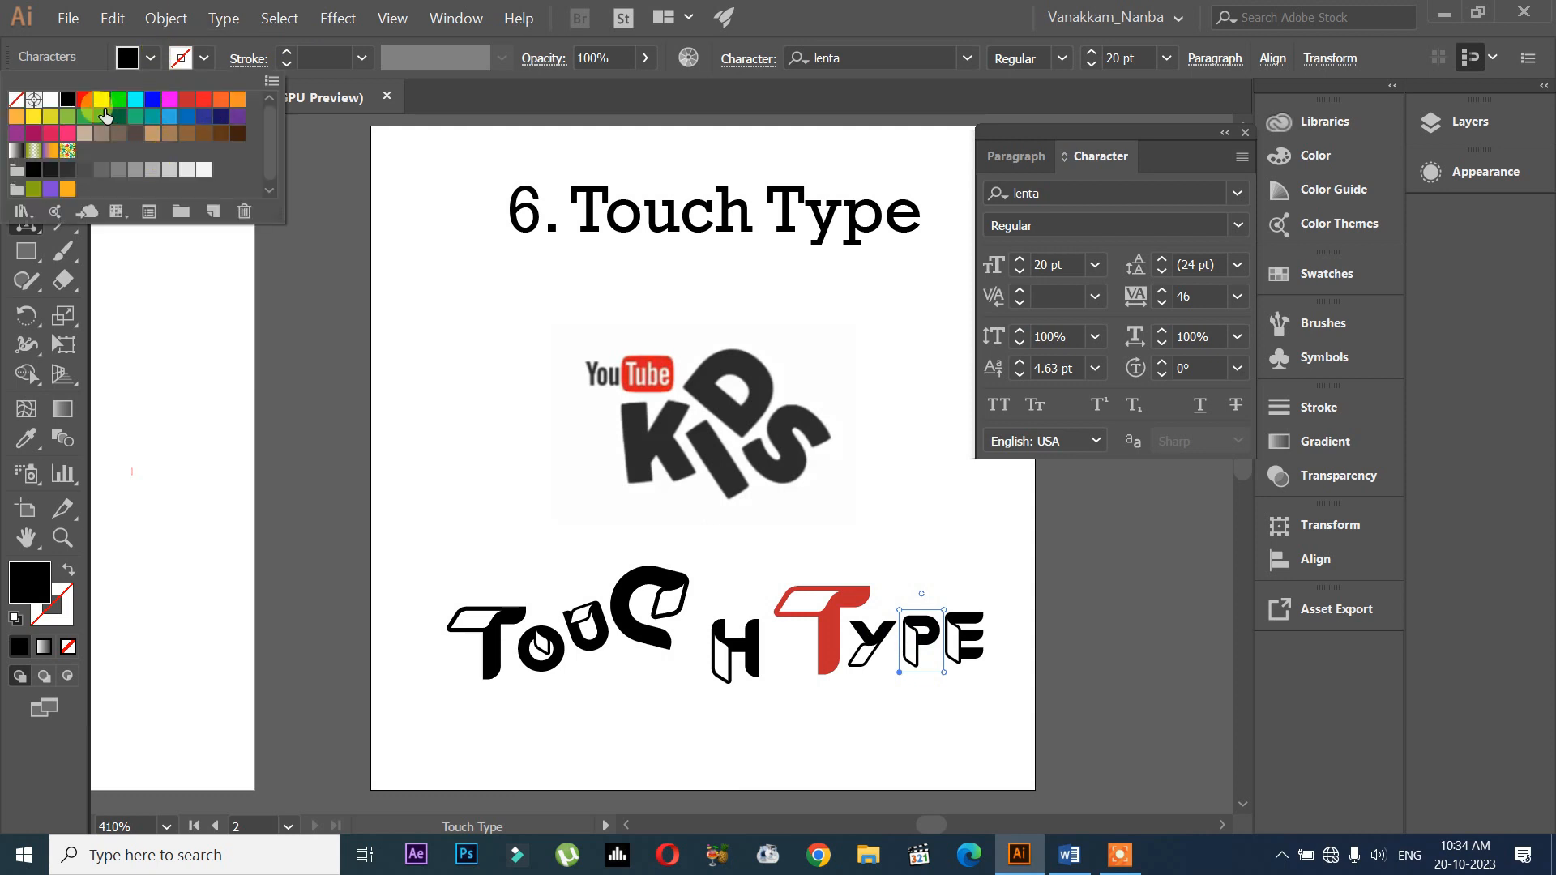
pyautogui.click(50, 133)
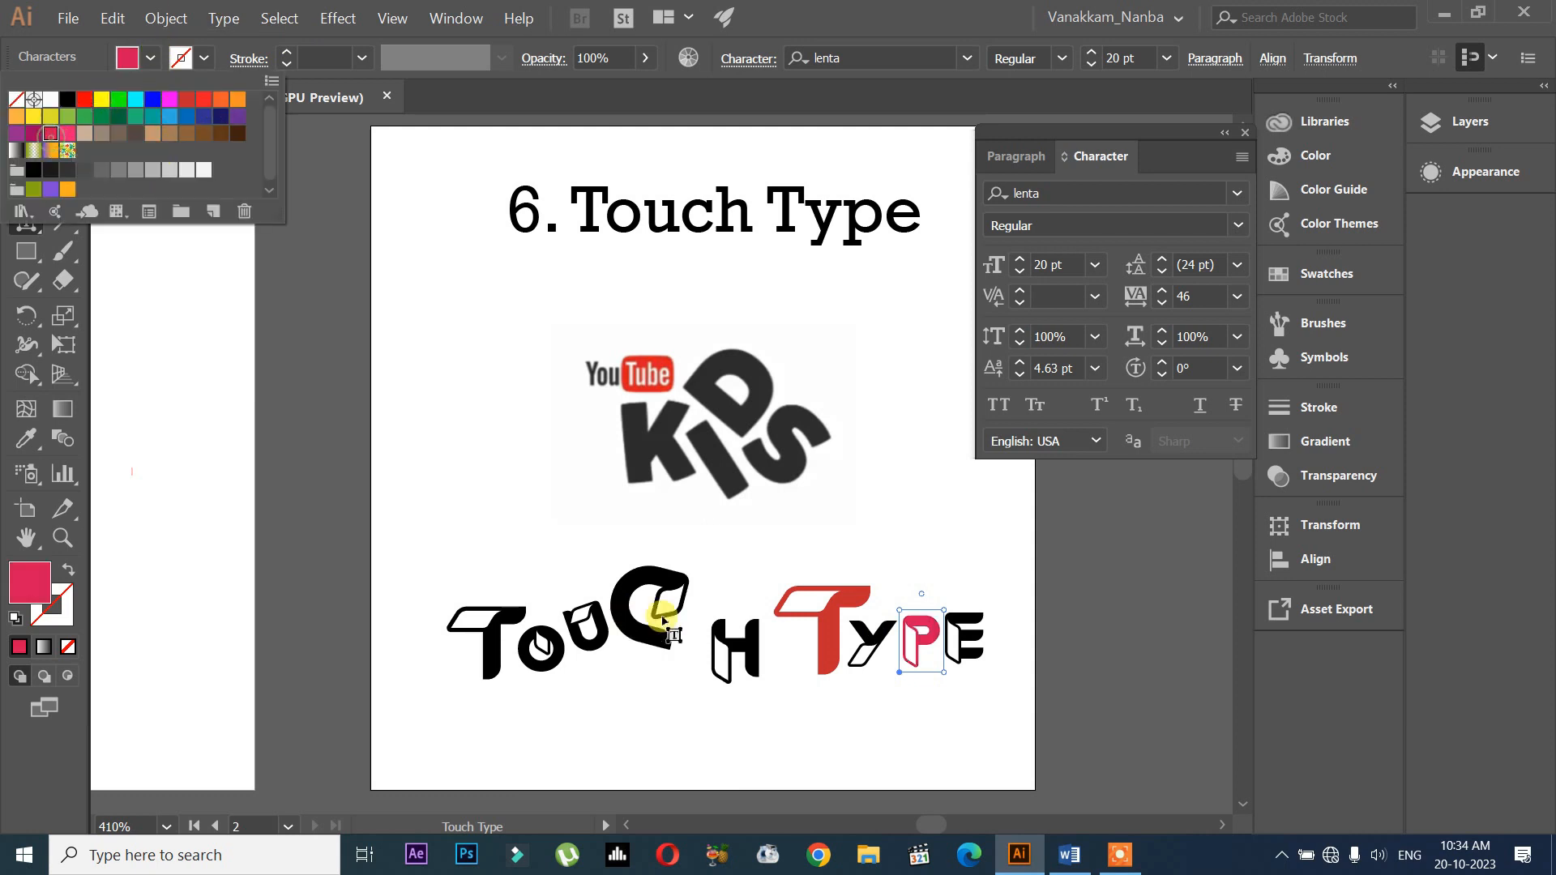
# Fill the large C of "TOUCH" with bright pink
pyautogui.click(600, 651)
pyautogui.click(628, 634)
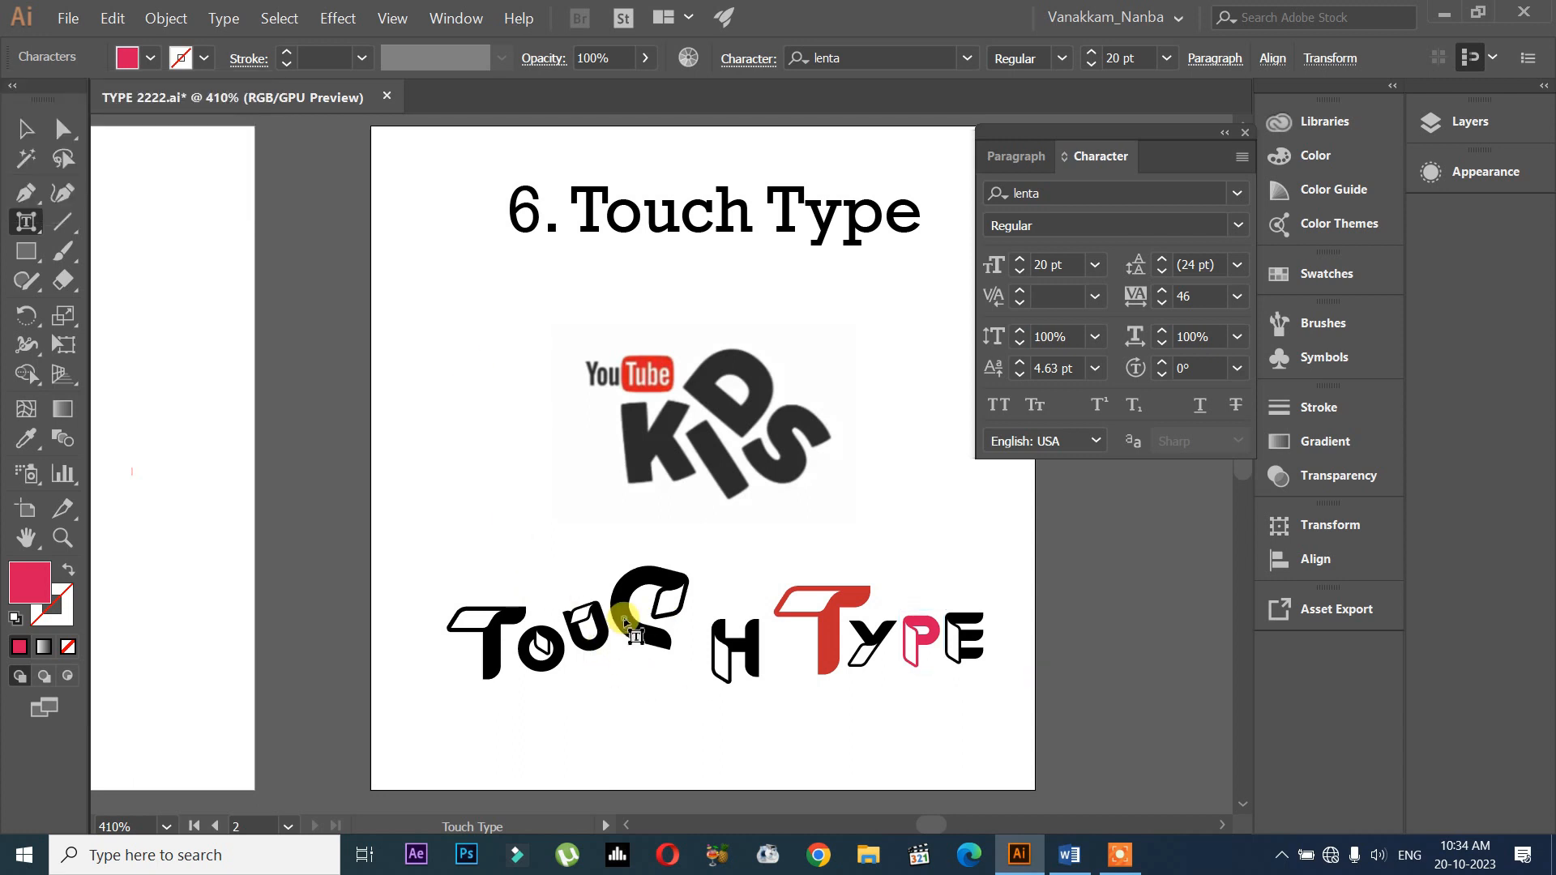
pyautogui.click(151, 58)
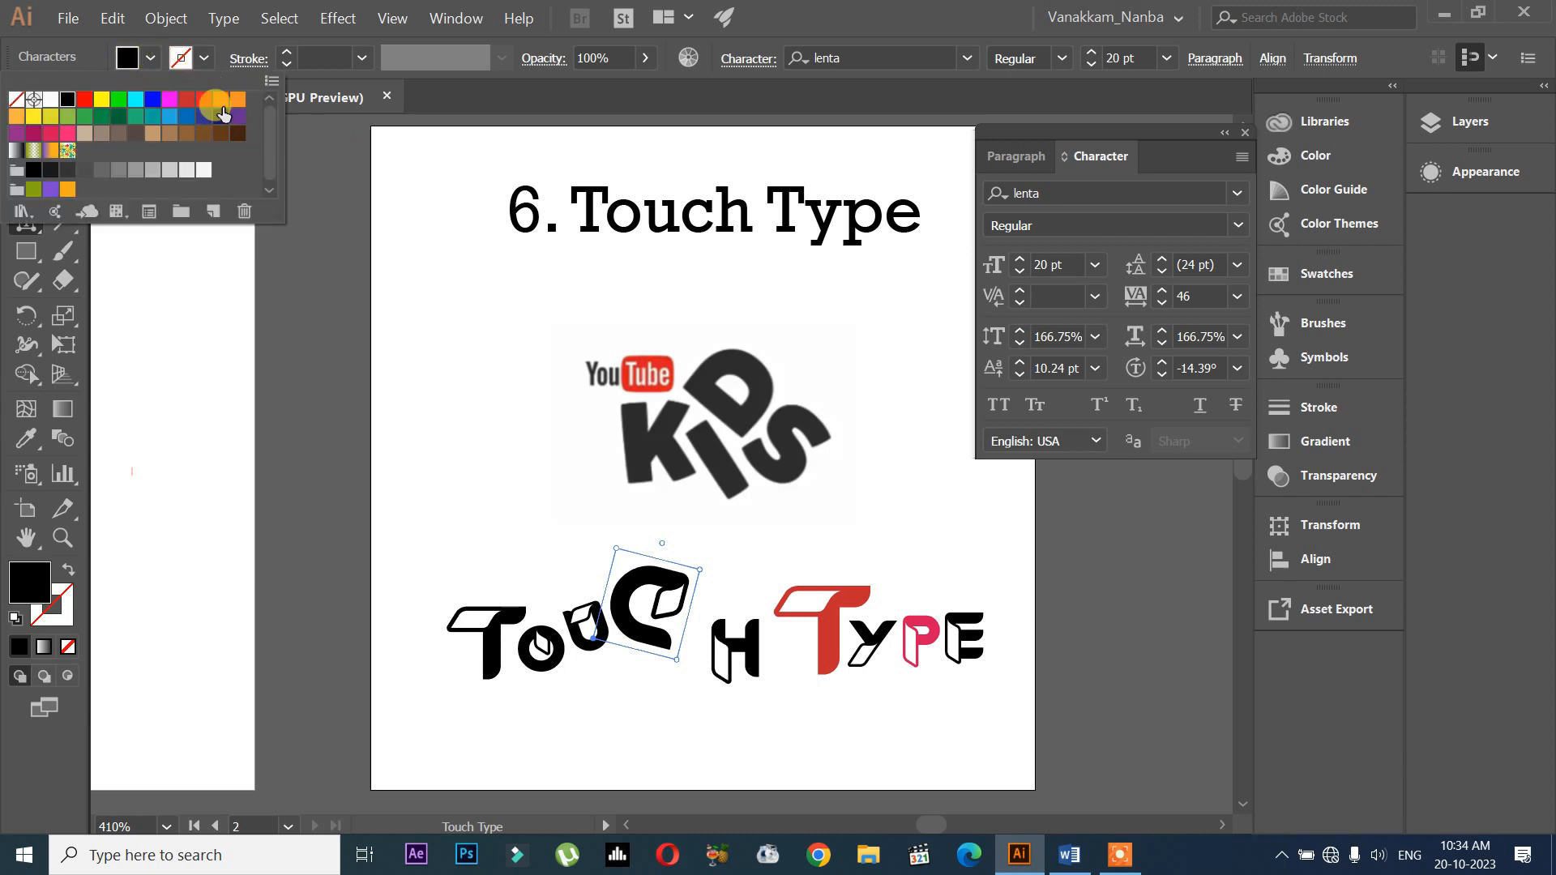
pyautogui.click(65, 137)
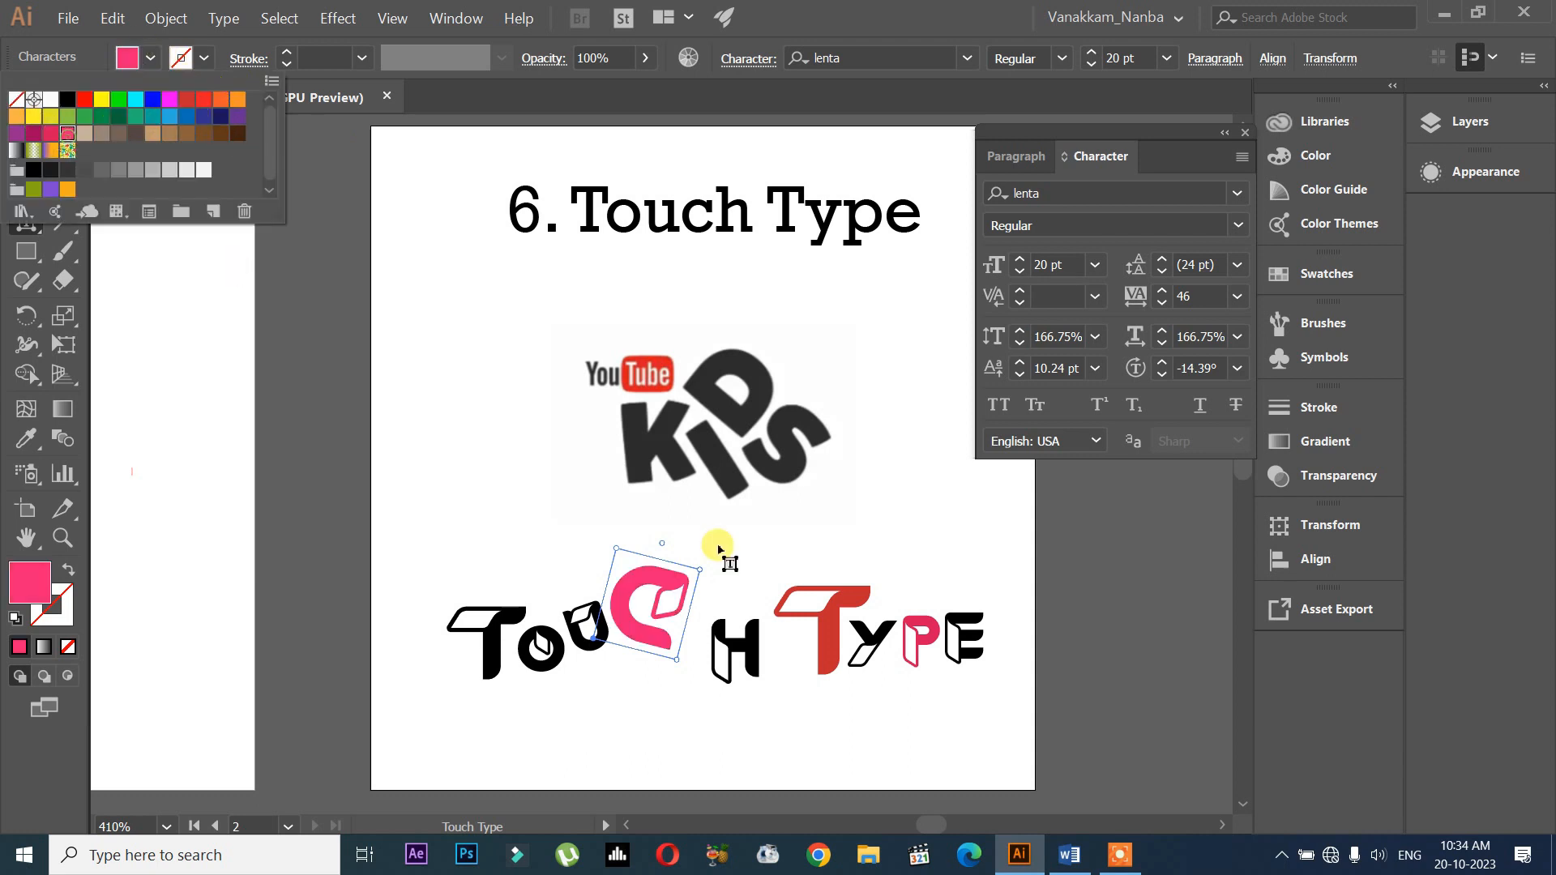
# Fill the letter O of "TOUCH" with dark blue
pyautogui.click(547, 667)
pyautogui.click(554, 668)
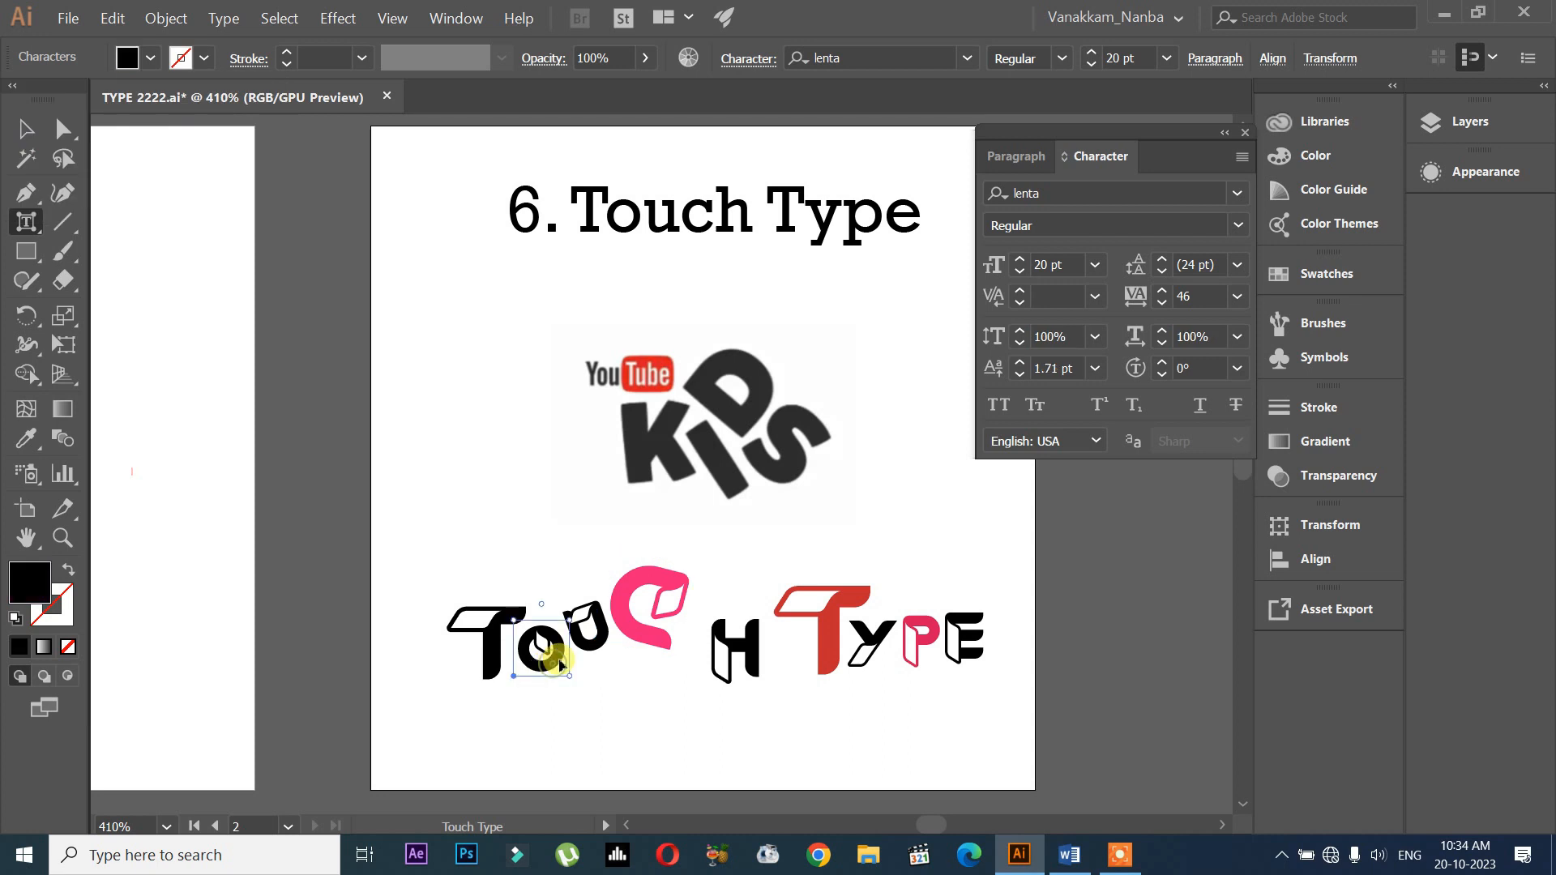
pyautogui.click(151, 58)
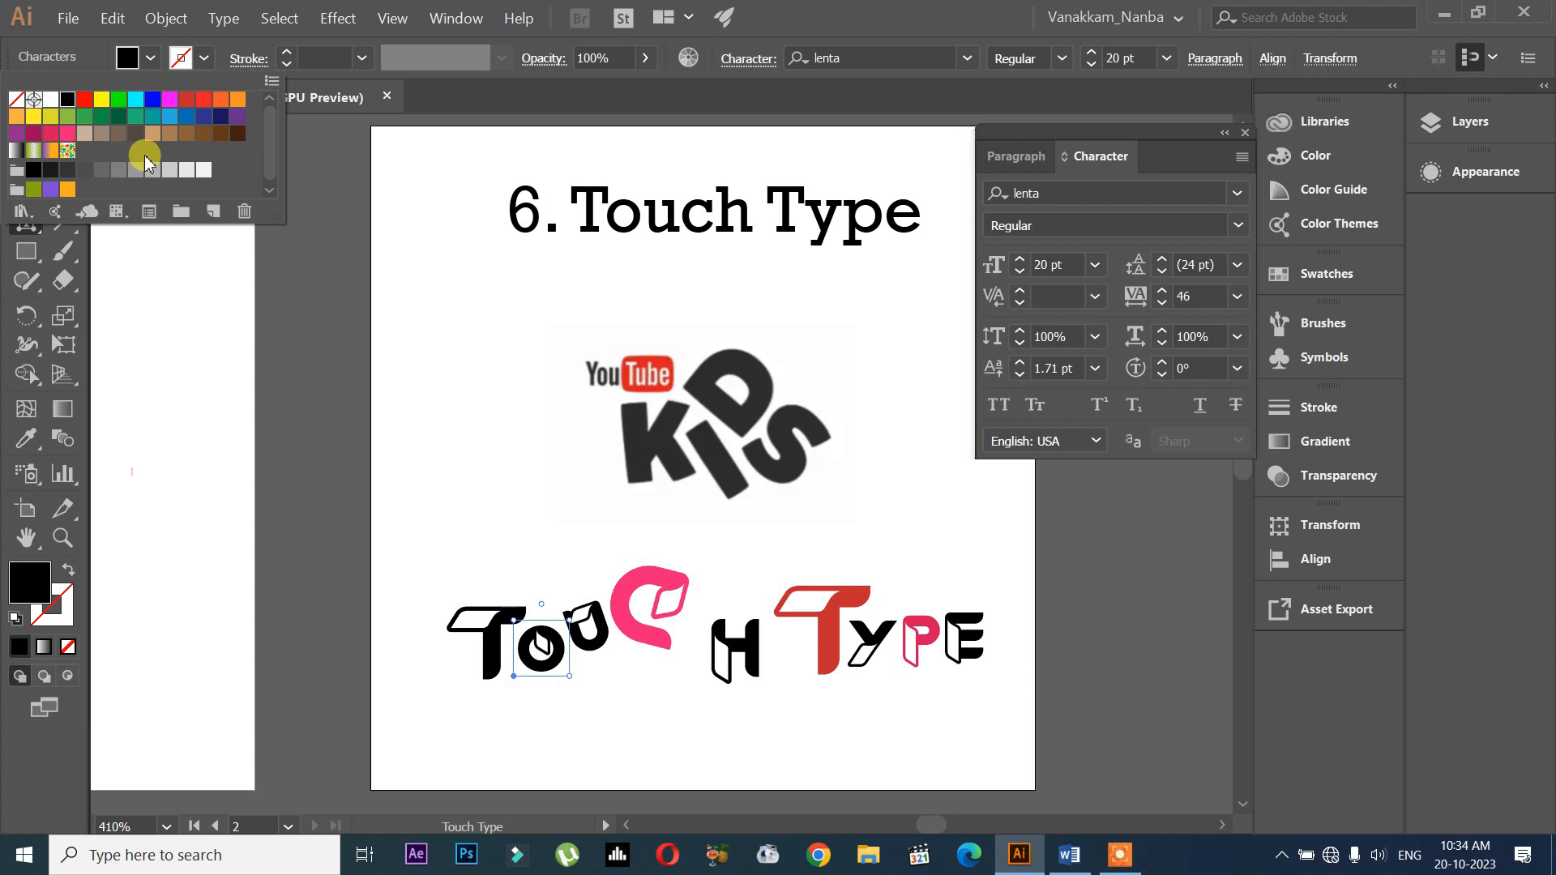
pyautogui.click(199, 118)
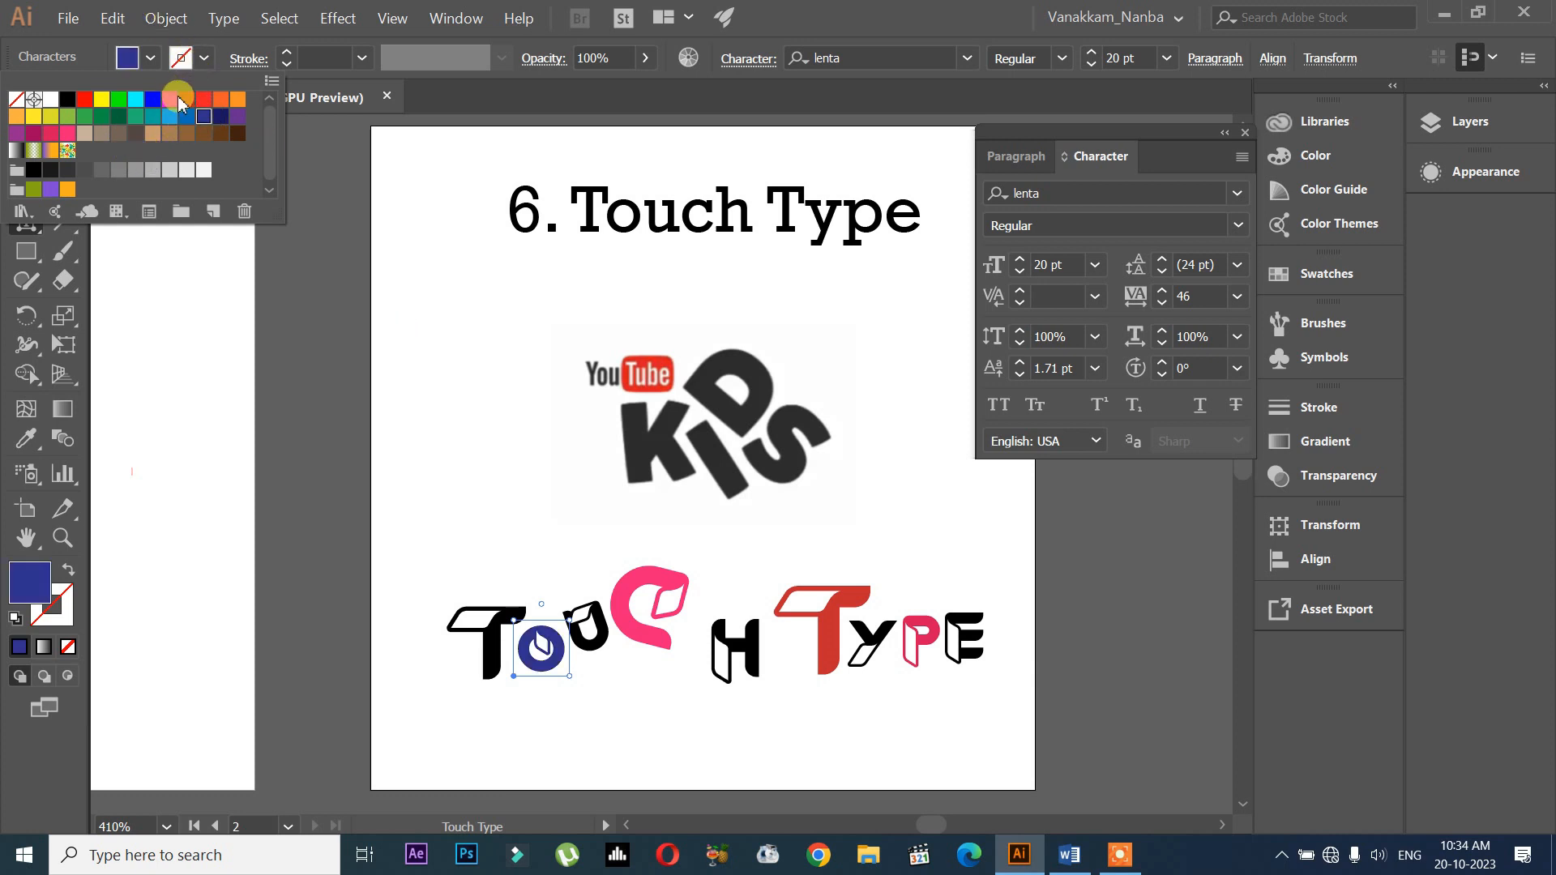
# Fill the letter O of "TOUCH" with magenta
pyautogui.click(170, 99)
pyautogui.click(443, 387)
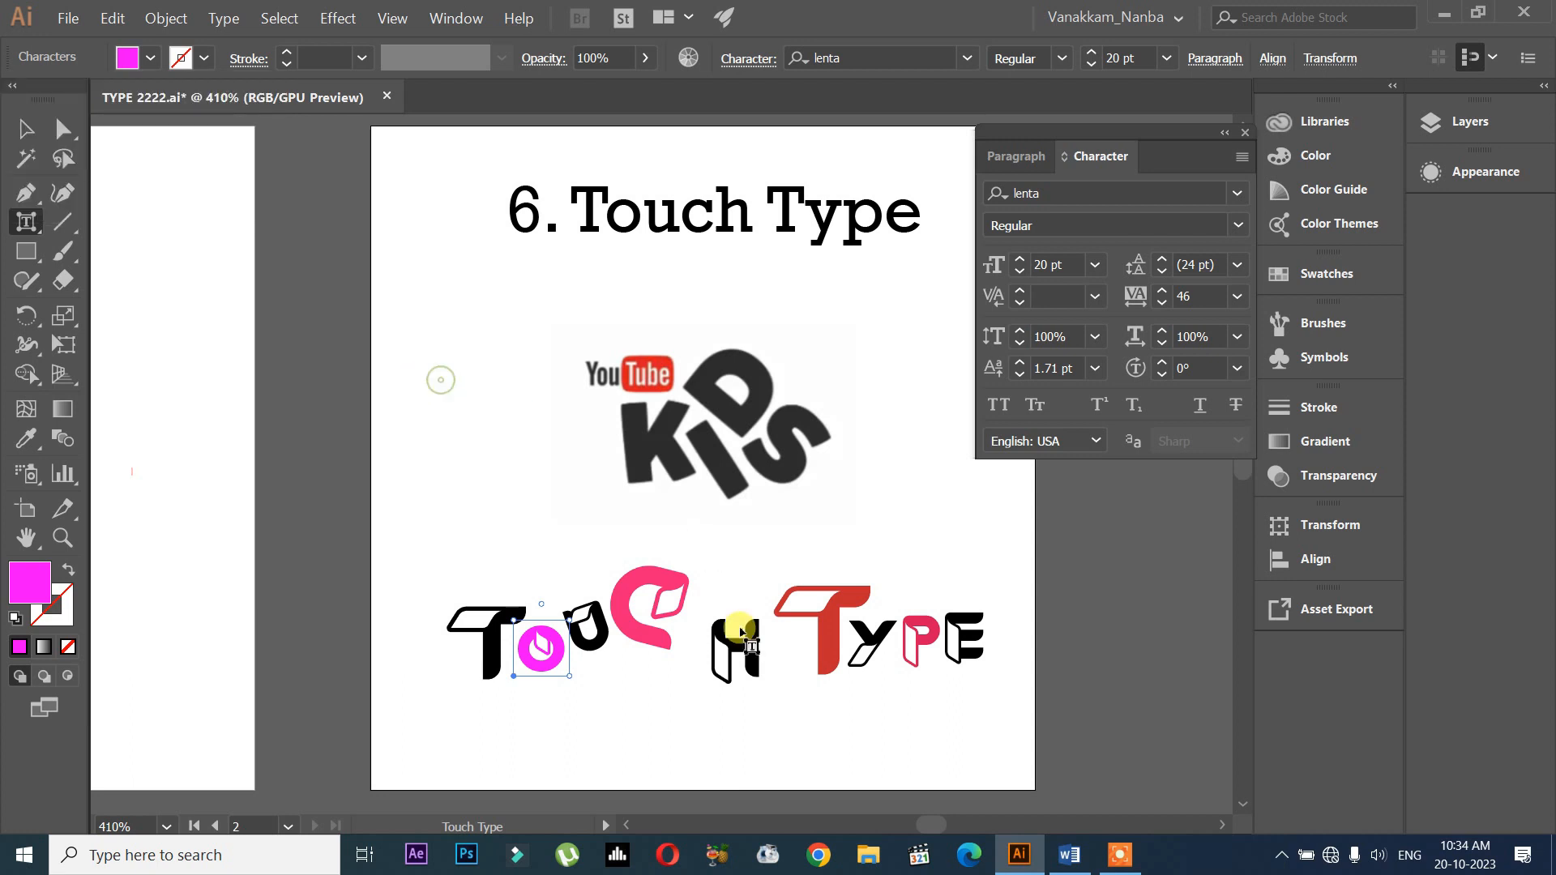
# Replace the pink letter C of "TOUCH" with a G using the Type tool, and select the whole text object
pyautogui.click(655, 638)
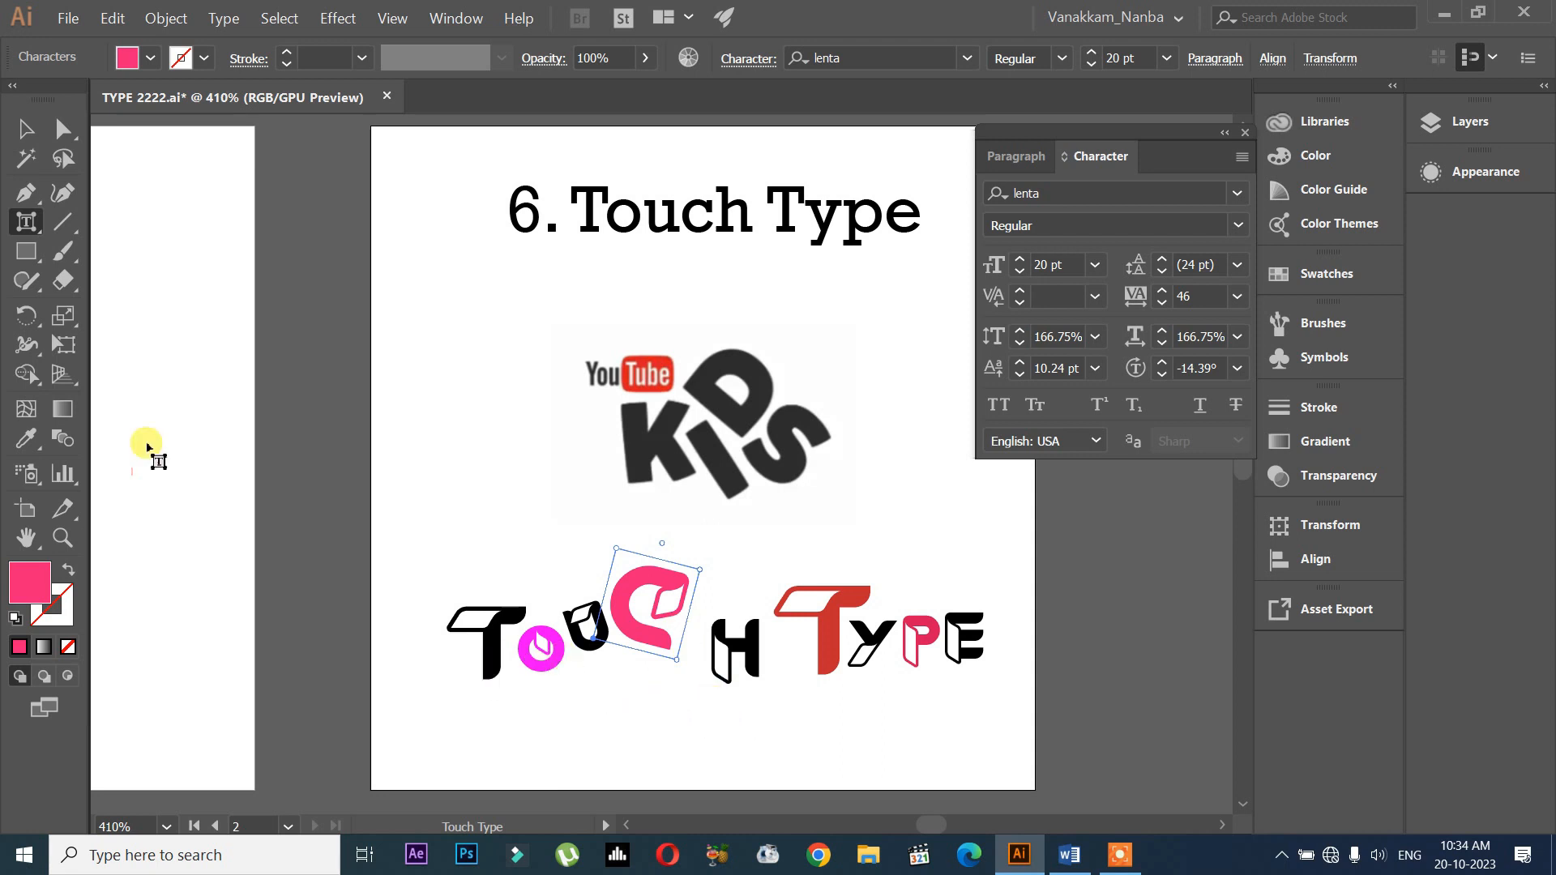
pyautogui.moveTo(32, 229); pyautogui.dragTo(122, 219)
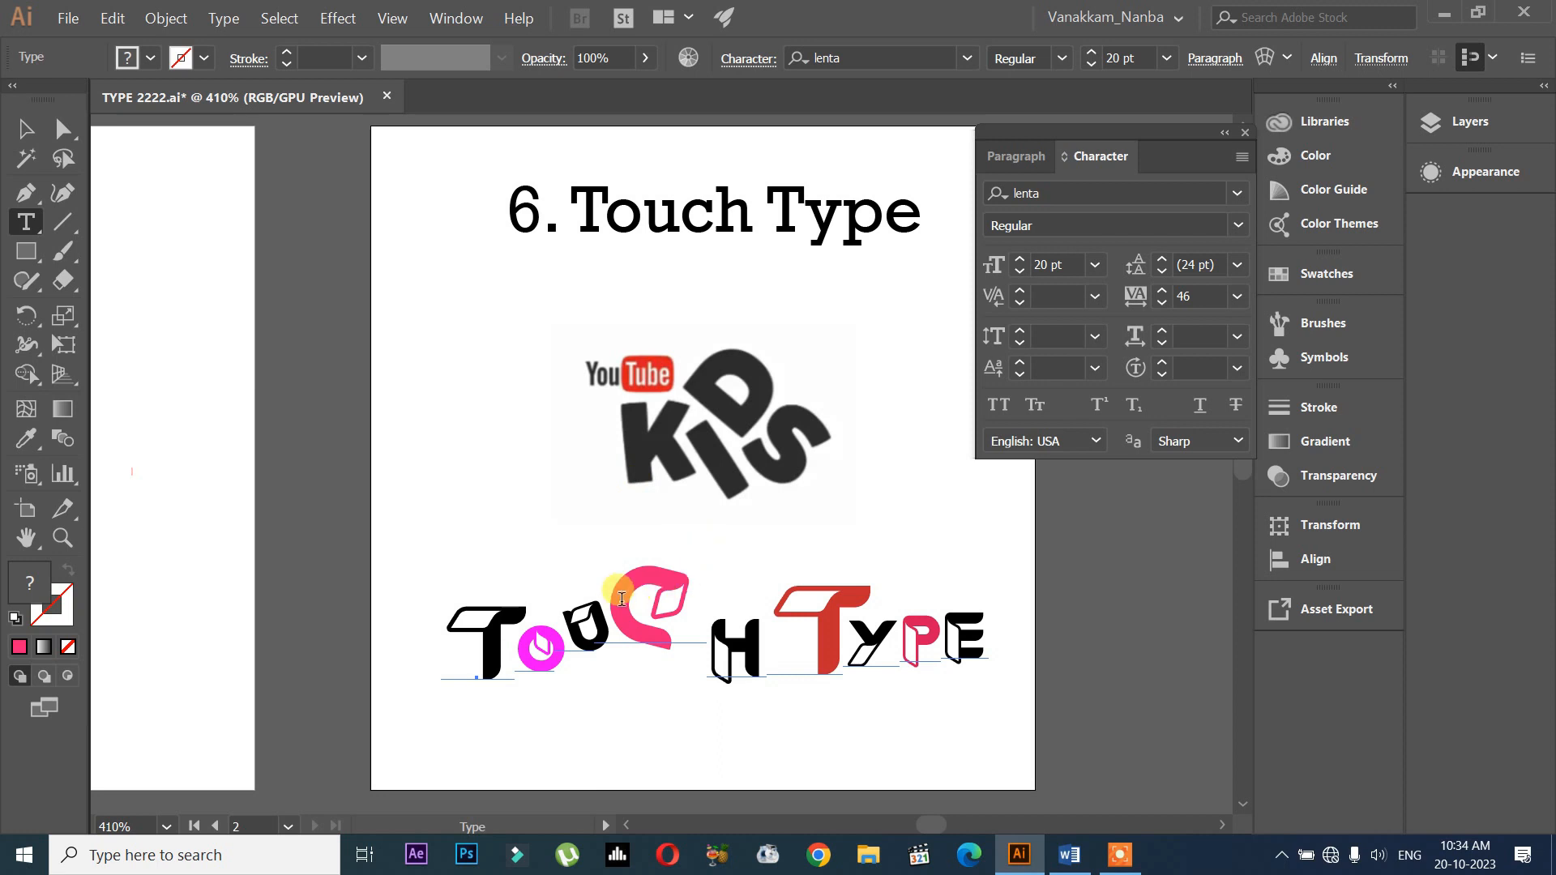
pyautogui.moveTo(622, 599); pyautogui.dragTo(660, 596)
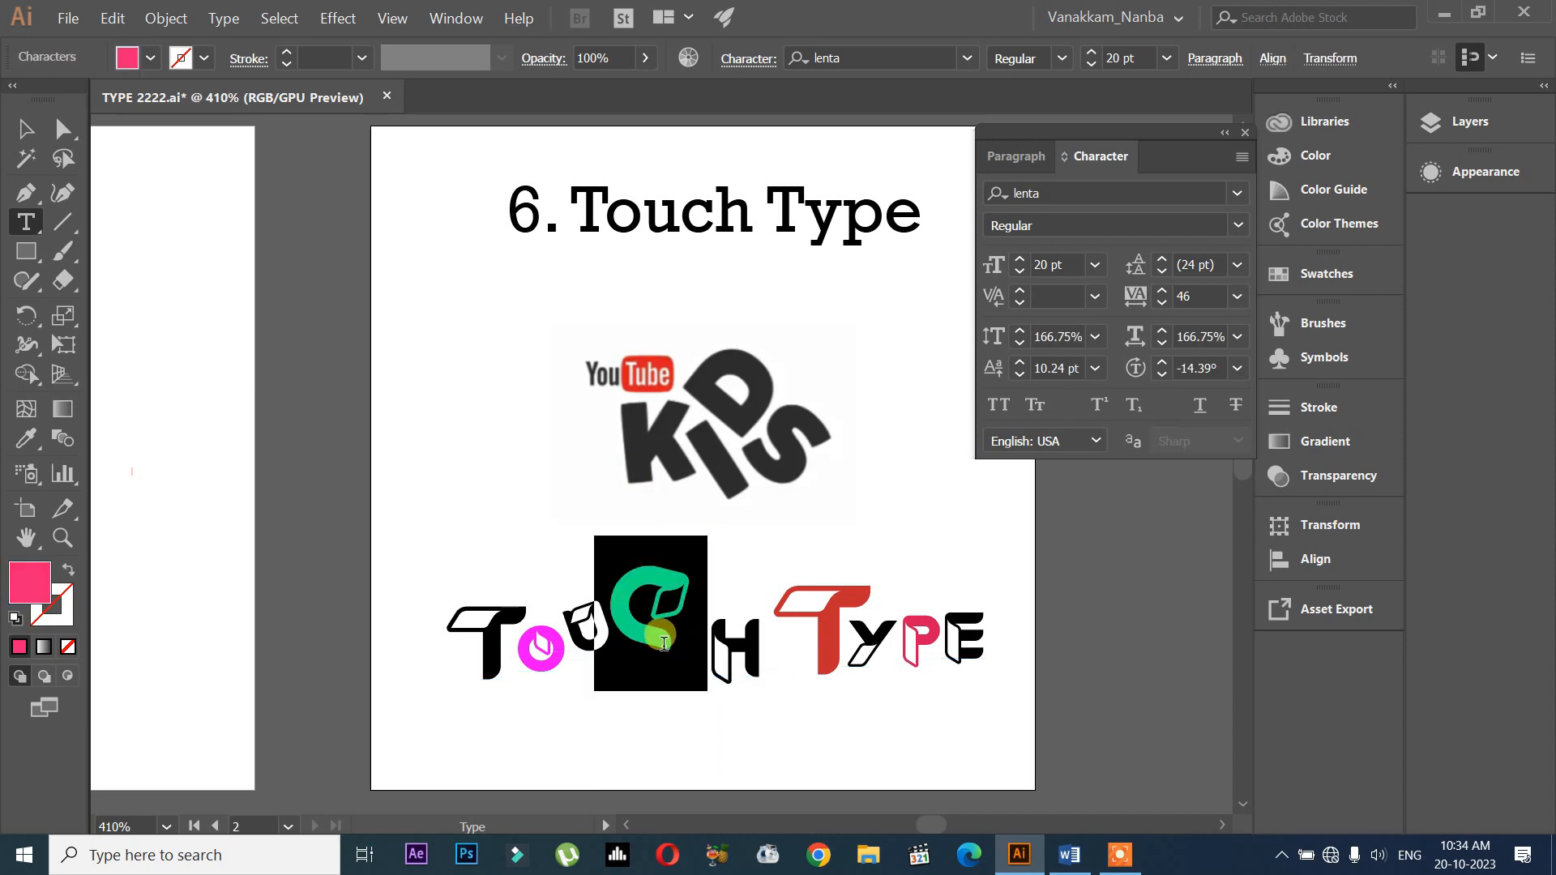
pyautogui.click(664, 617)
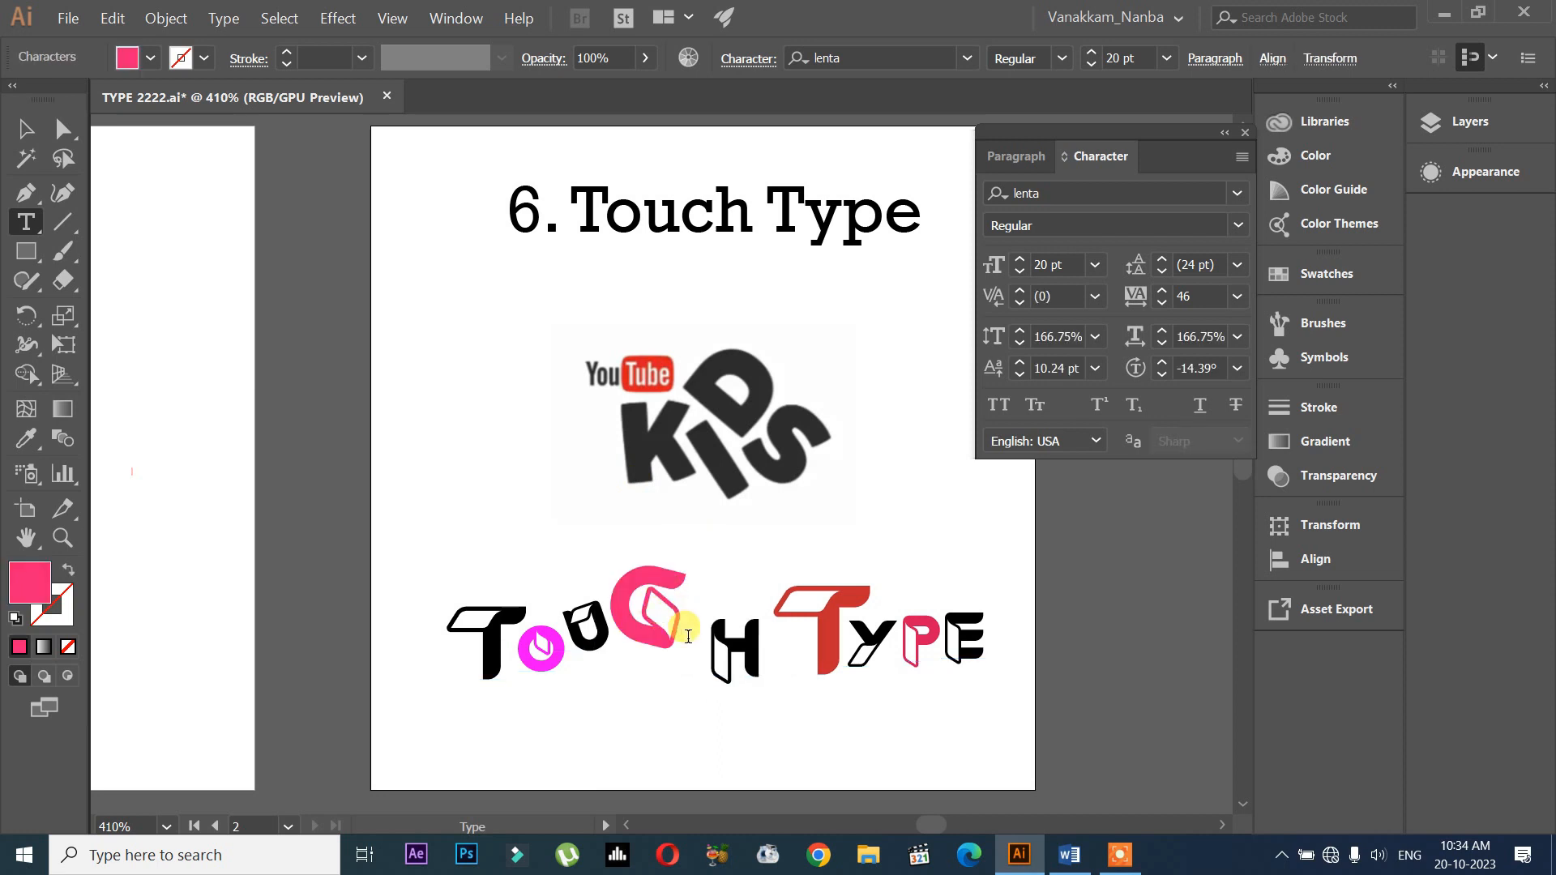
pyautogui.click(24, 128)
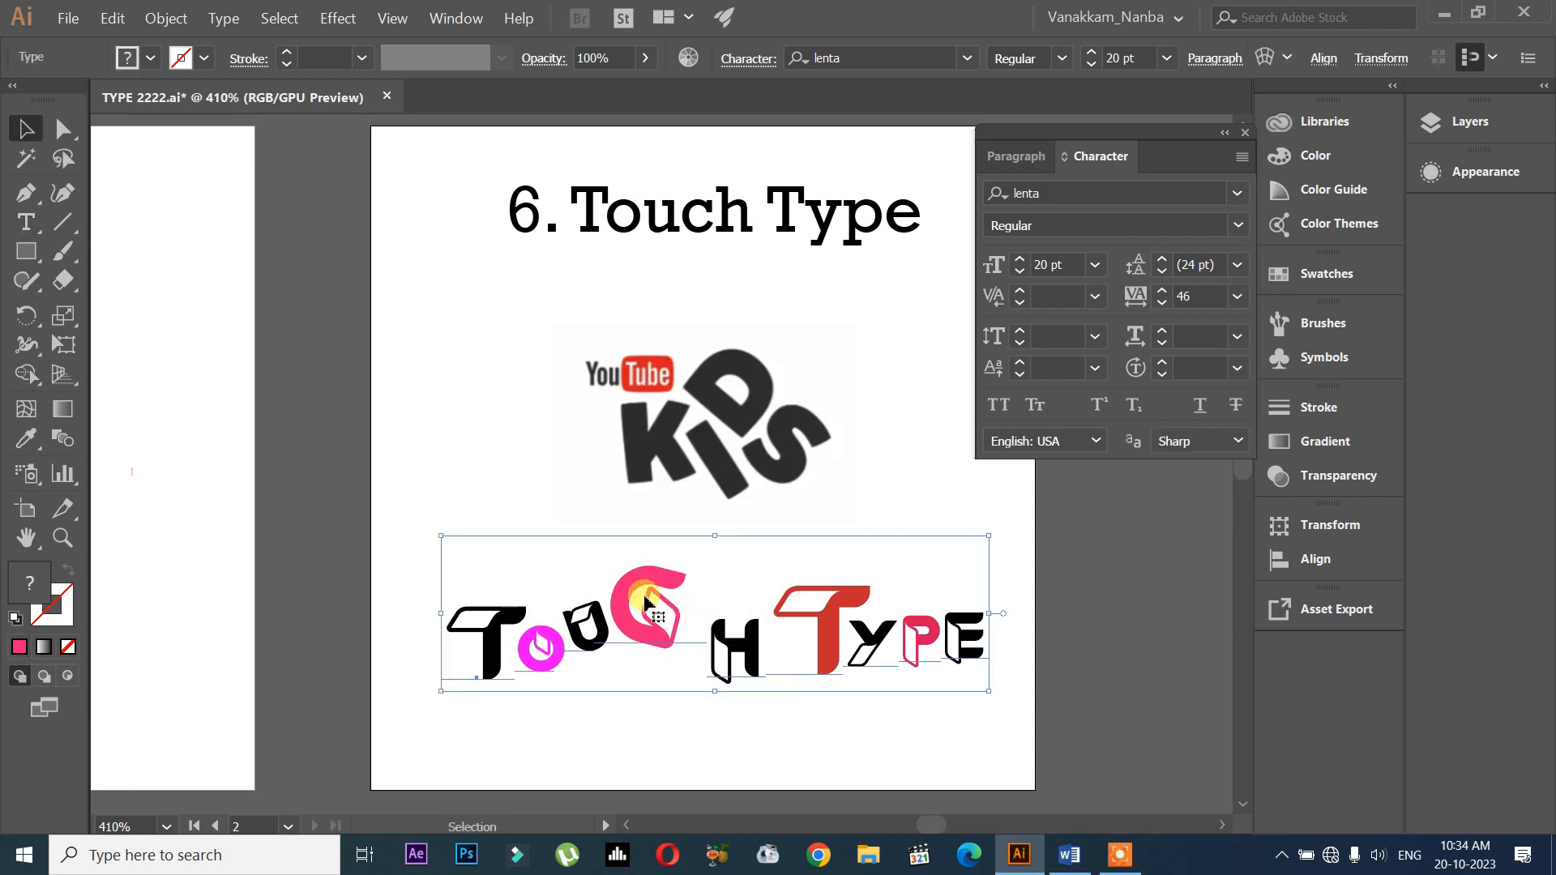
pyautogui.click(691, 747)
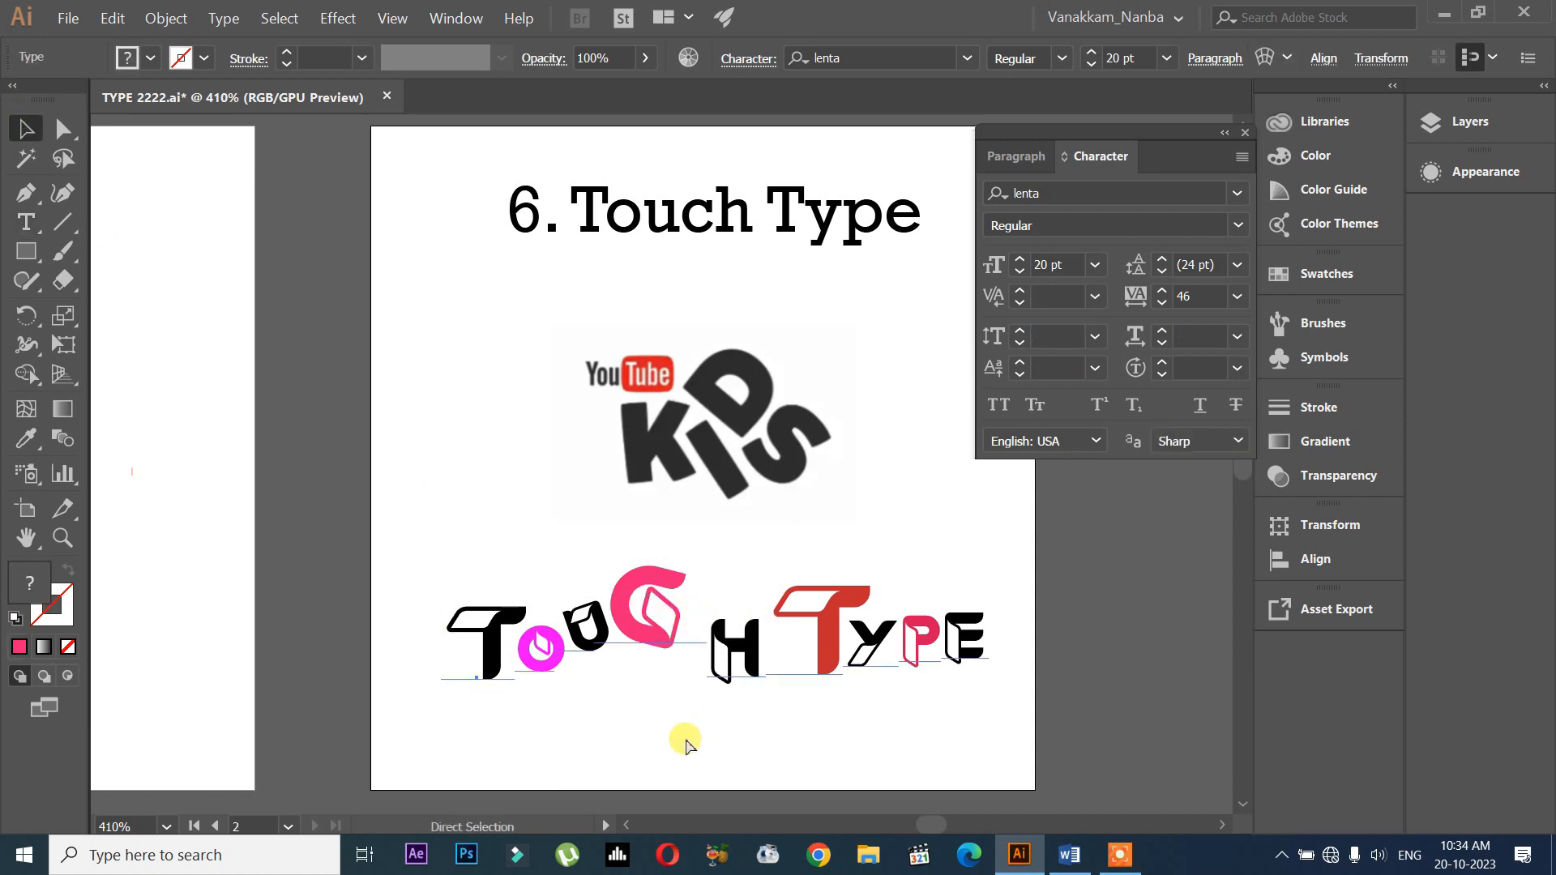
pyautogui.click(658, 626)
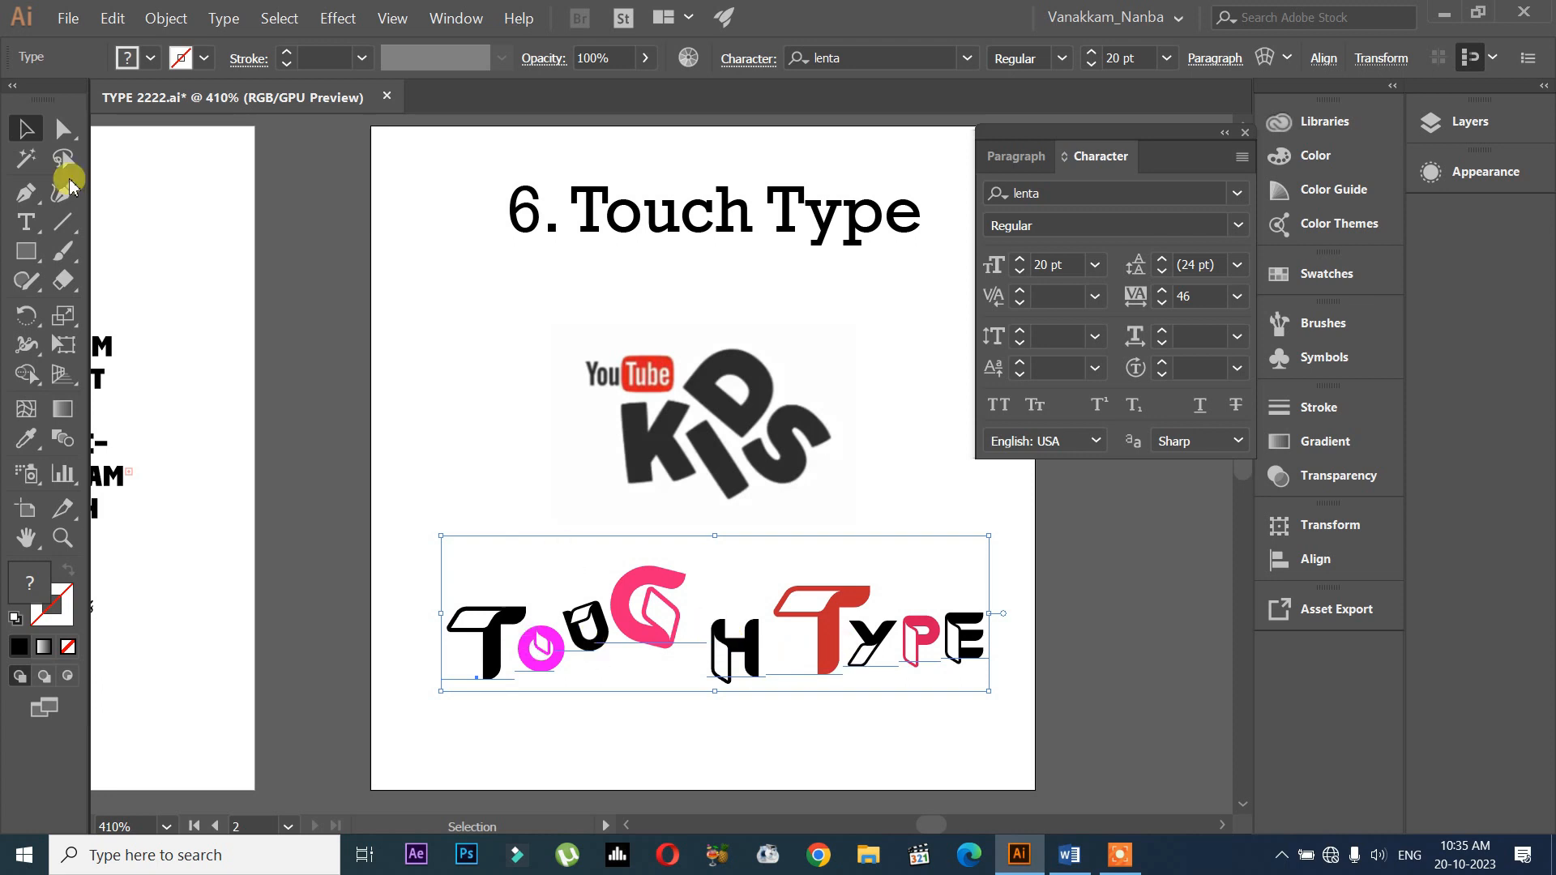
# Move the letter H closer to the pink G with the Touch Type tool
pyautogui.click(19, 231)
pyautogui.moveTo(20, 230); pyautogui.dragTo(139, 396)
pyautogui.moveTo(732, 655); pyautogui.dragTo(713, 649)
pyautogui.click(594, 697)
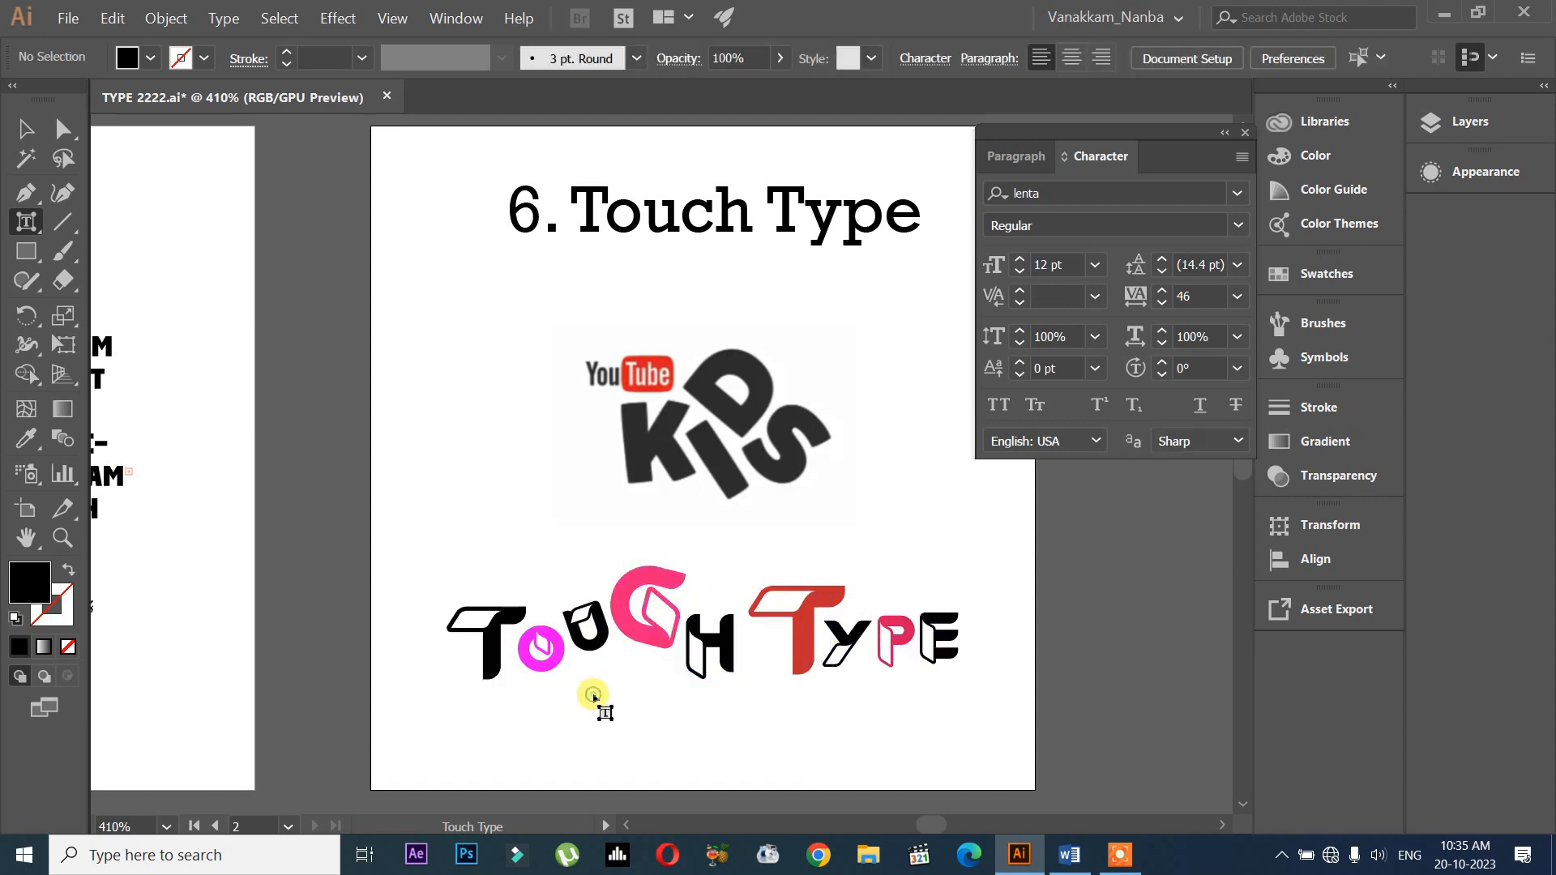
# Rotate the letter H to about -4.9° with the Touch Type tool and deselect the text
pyautogui.click(718, 641)
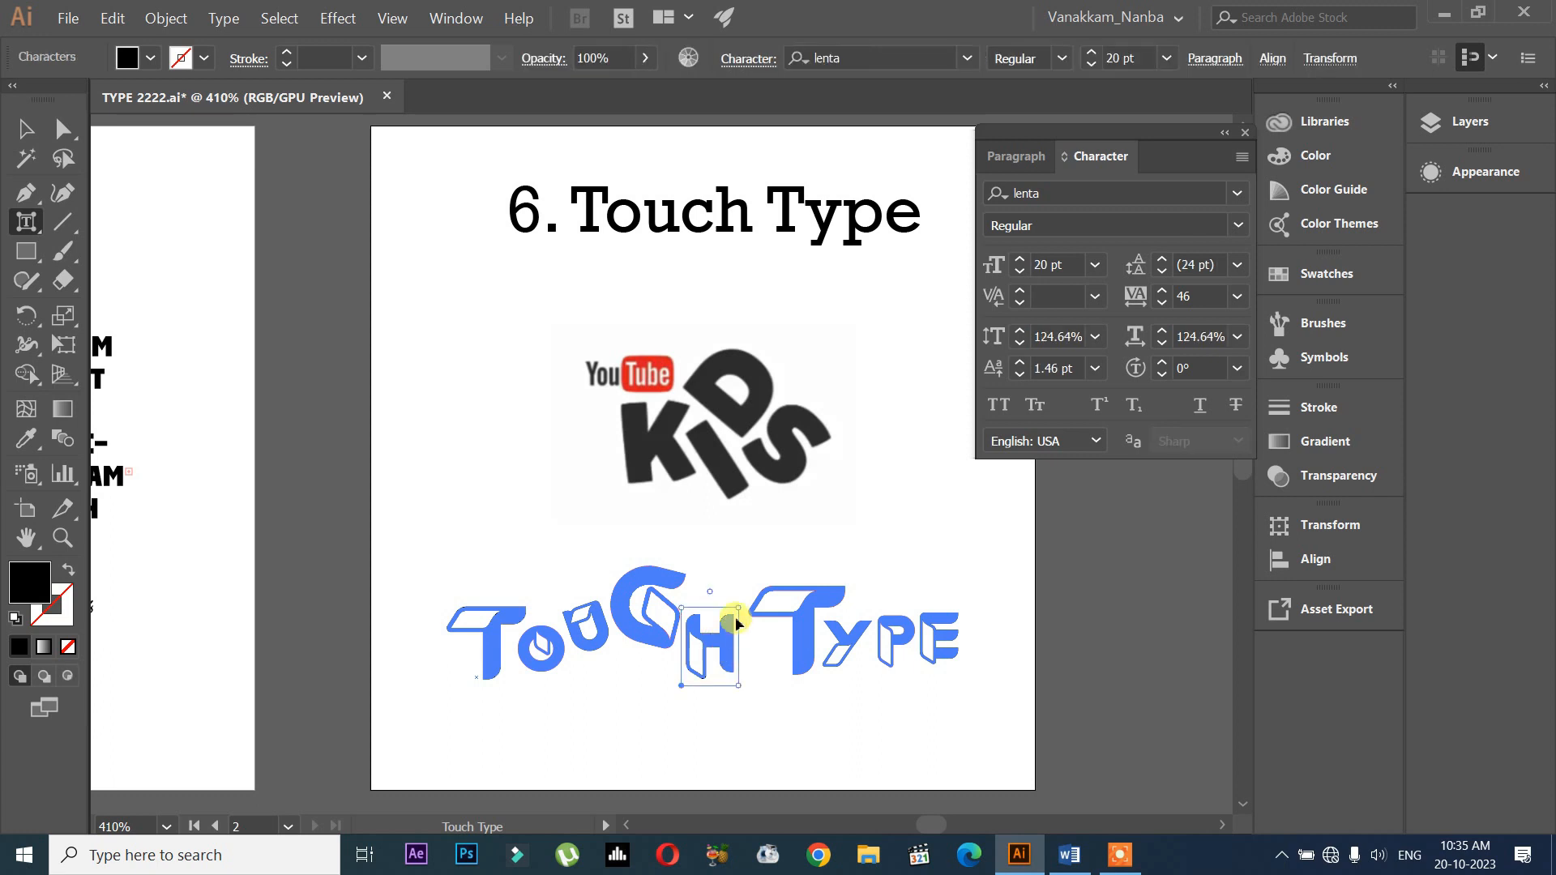
pyautogui.moveTo(709, 591); pyautogui.dragTo(710, 640)
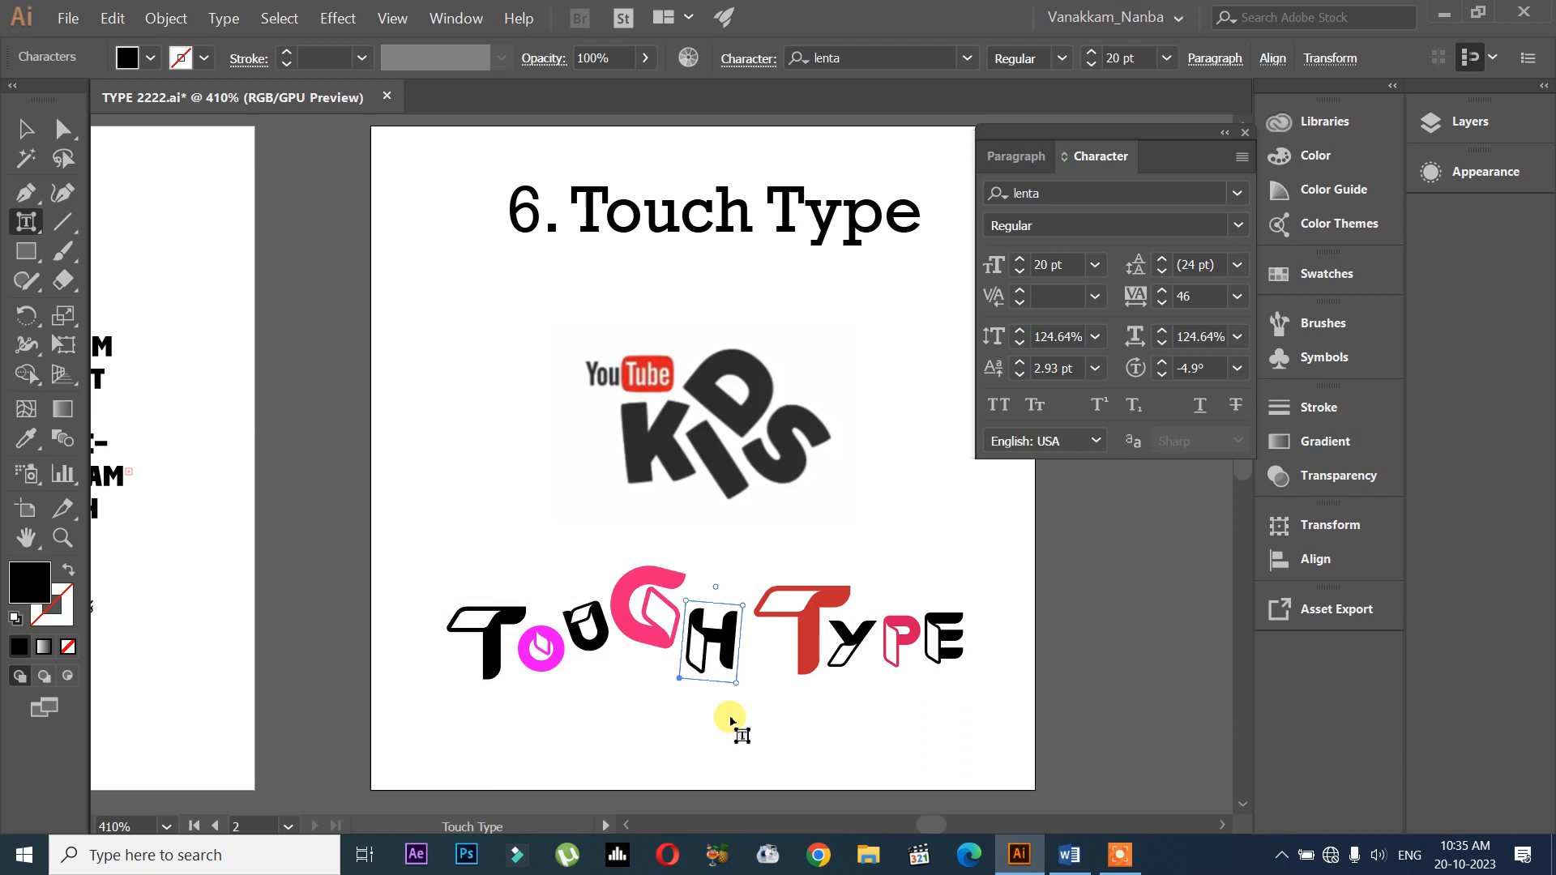
pyautogui.click(726, 730)
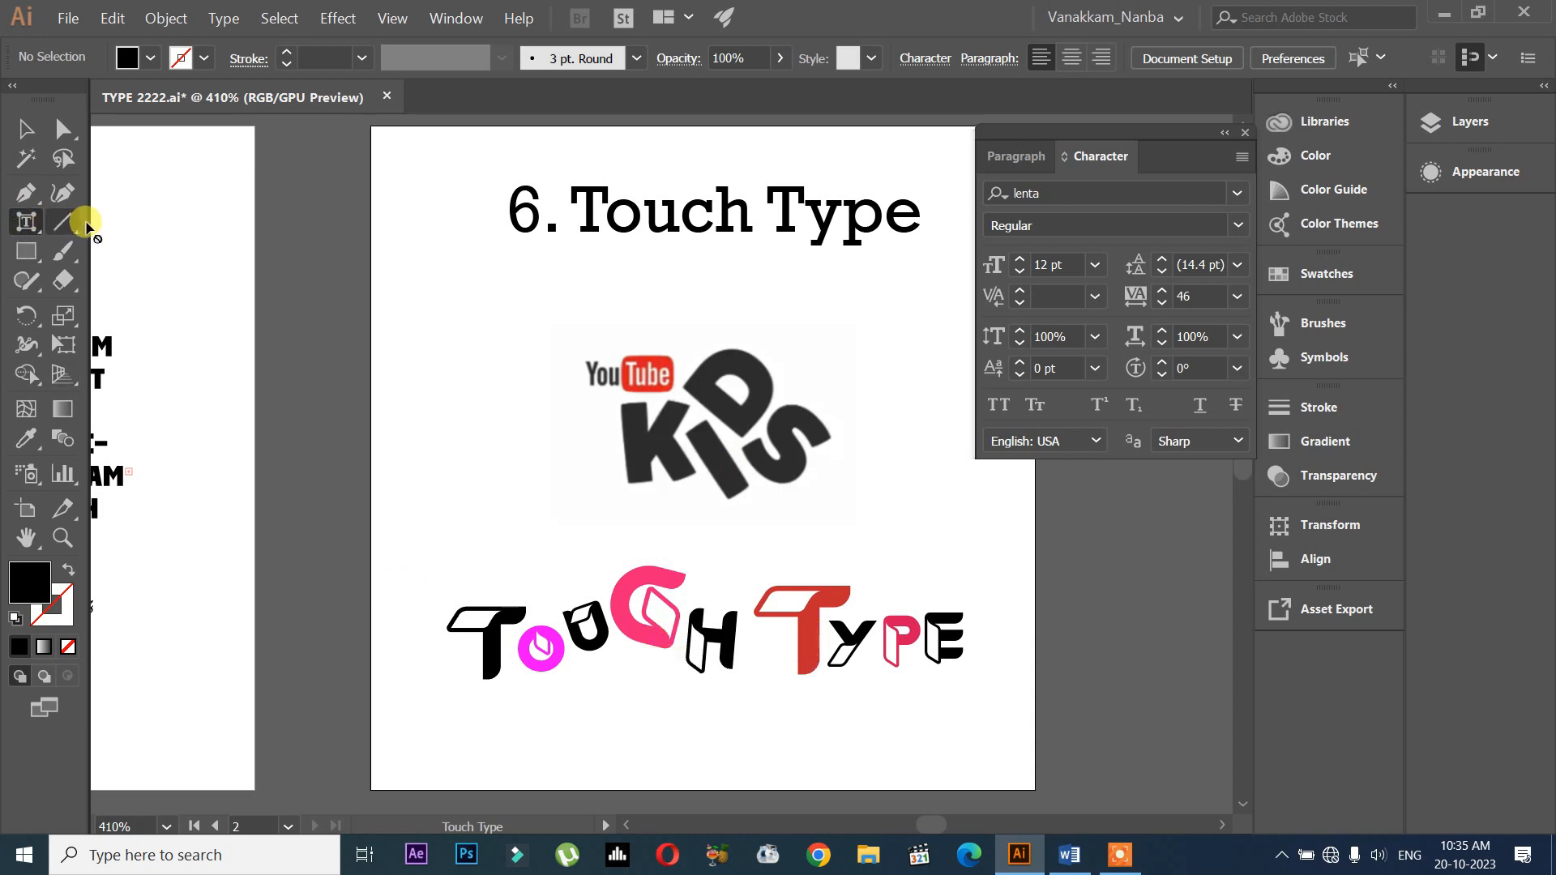
# With the Type tool, insert "123" between the Y and P of "TYPE" and delete it again
pyautogui.moveTo(32, 225); pyautogui.dragTo(101, 221)
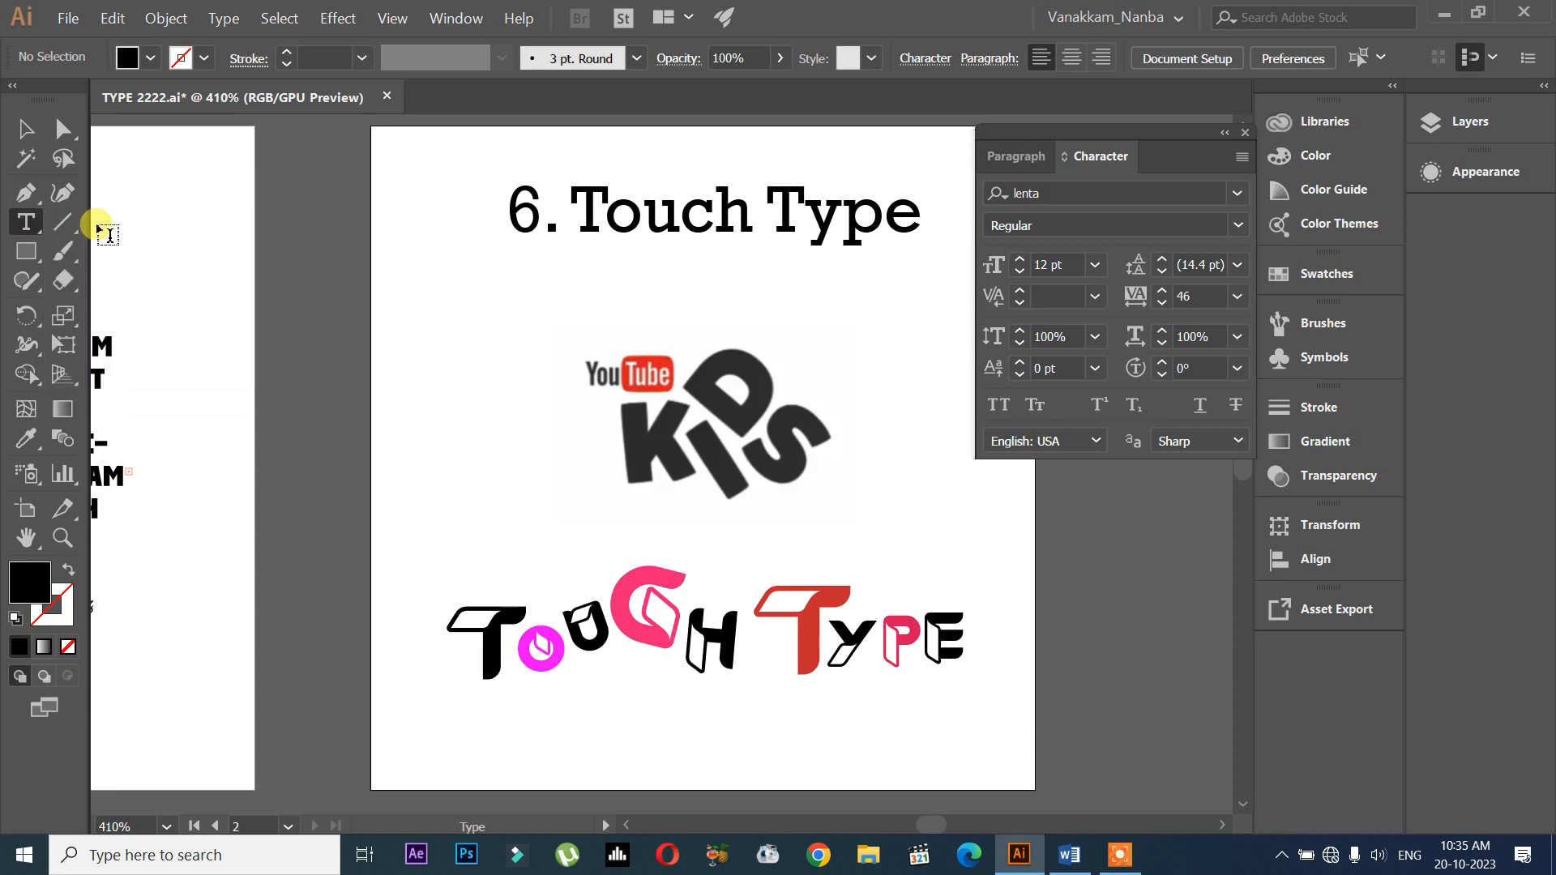
pyautogui.click(646, 625)
pyautogui.moveTo(646, 624); pyautogui.dragTo(871, 622)
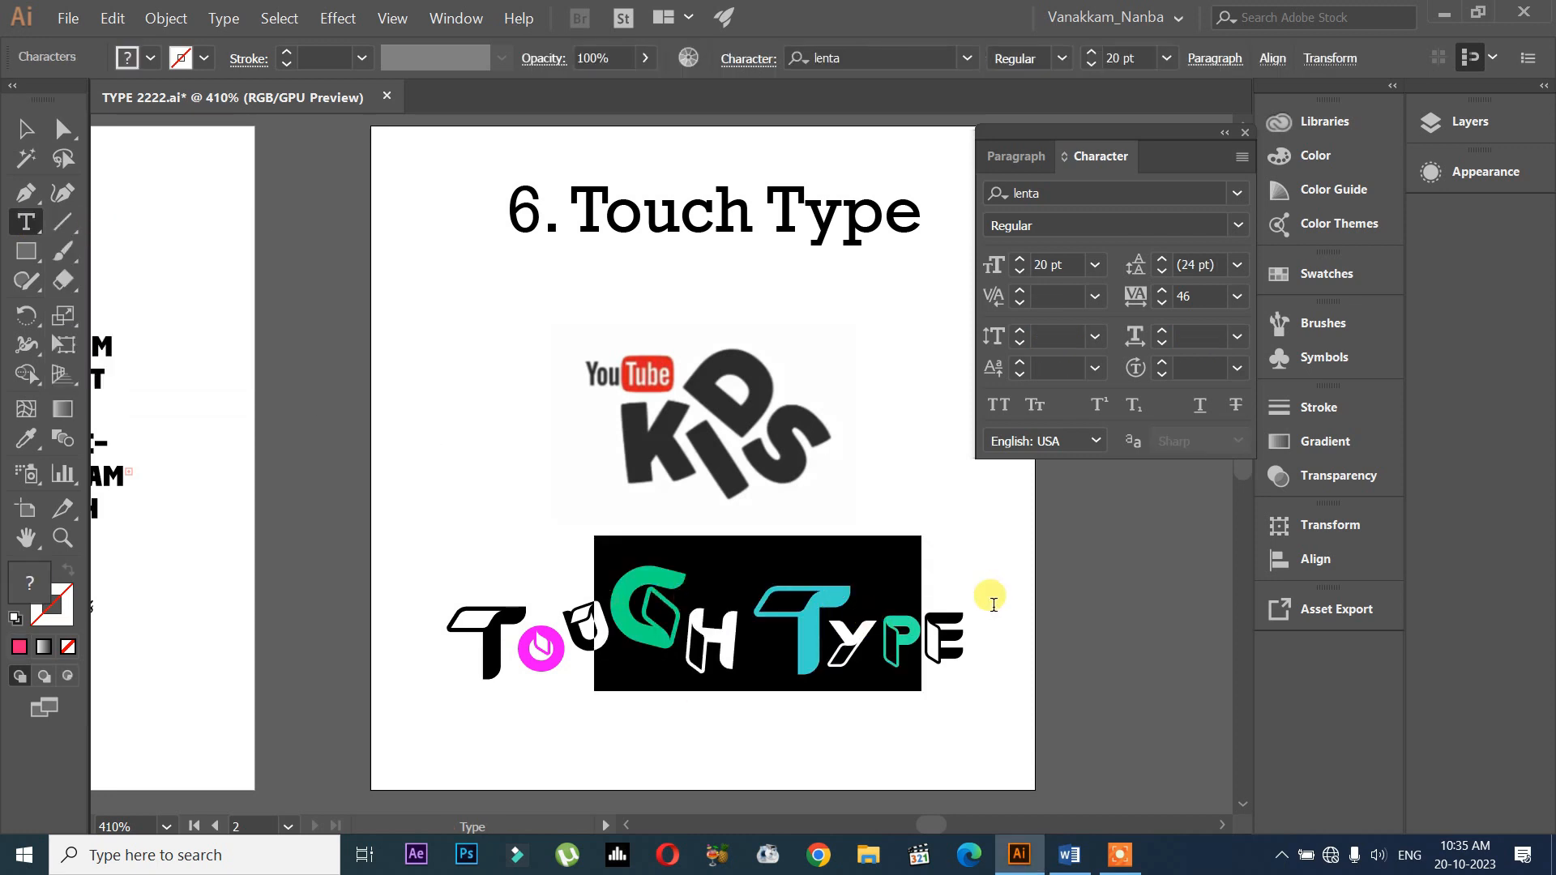
pyautogui.click(965, 597)
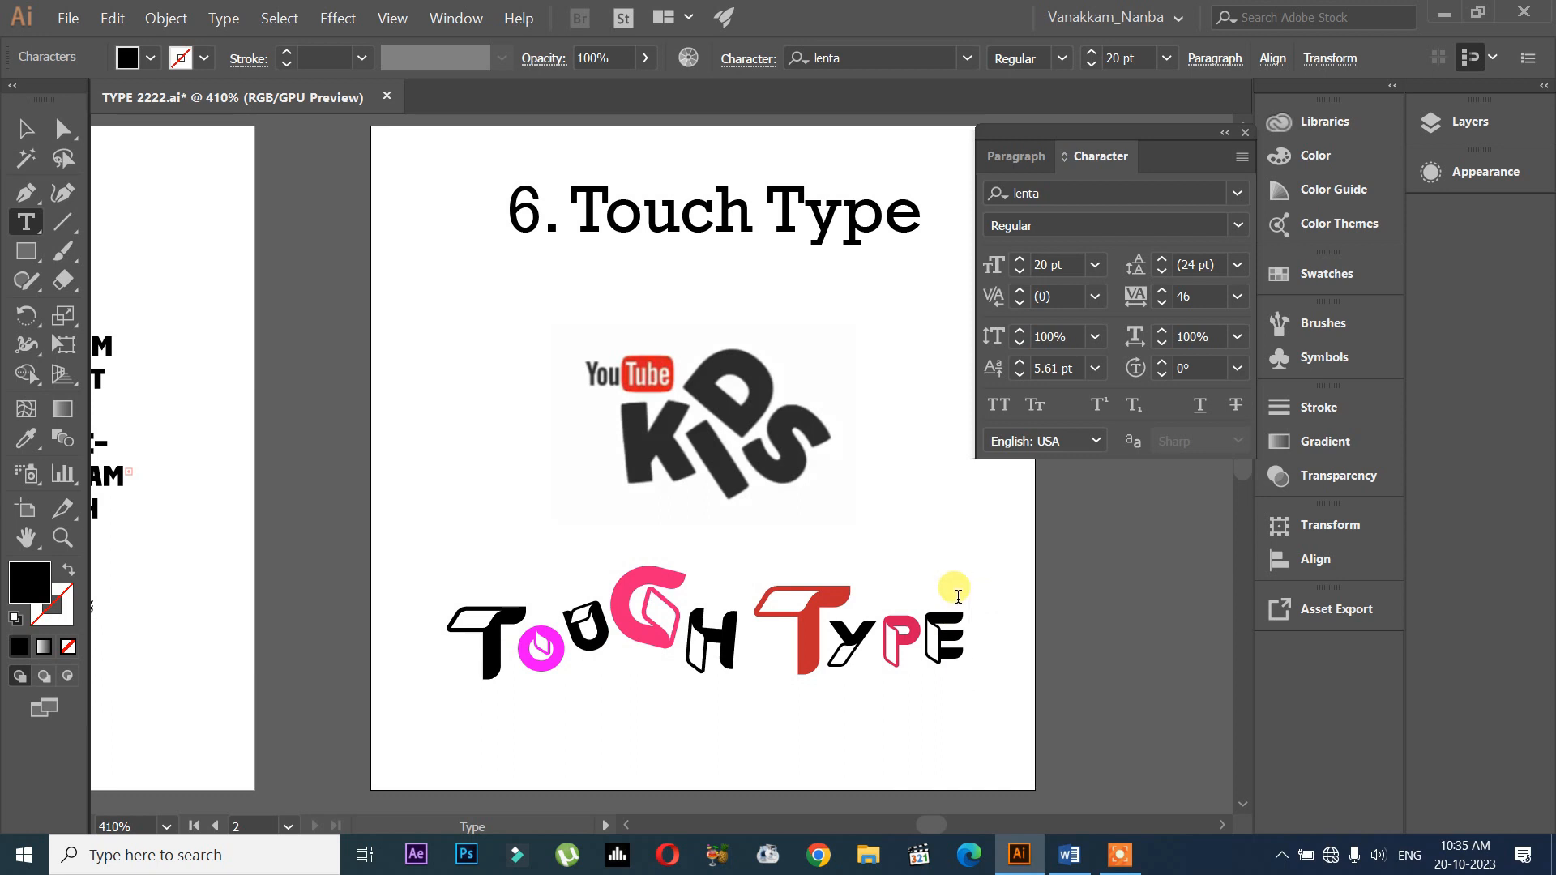
pyautogui.click(875, 640)
pyautogui.write('123')
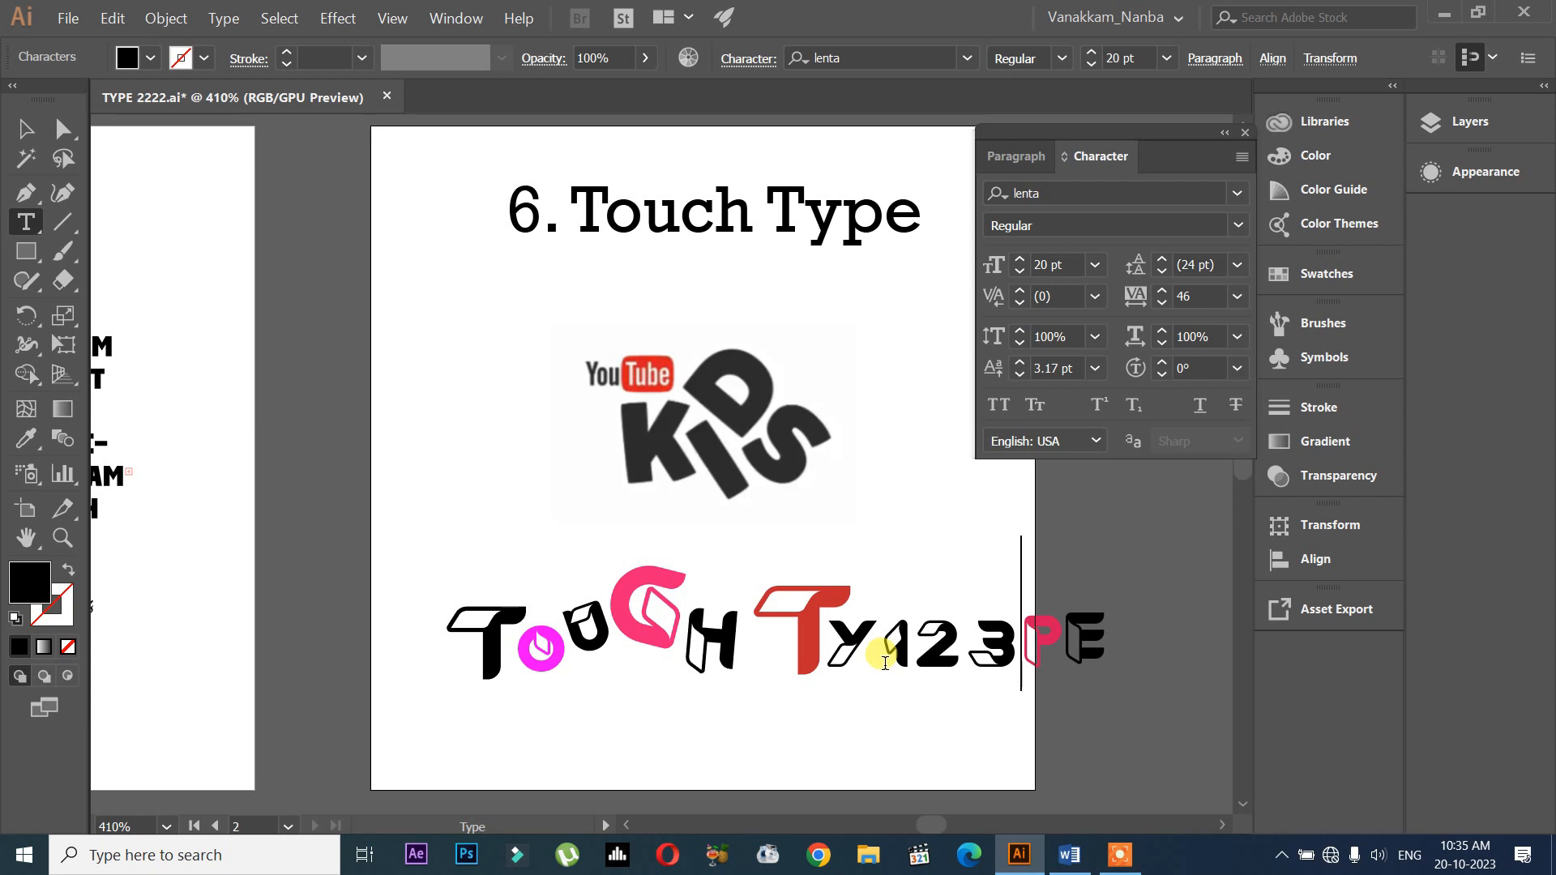
pyautogui.press('BackSpace')
pyautogui.press('BackSpace')
pyautogui.press('BackSpace')
# Insert an underscore between the two words, delete it again and finish editing the text
pyautogui.click(751, 663)
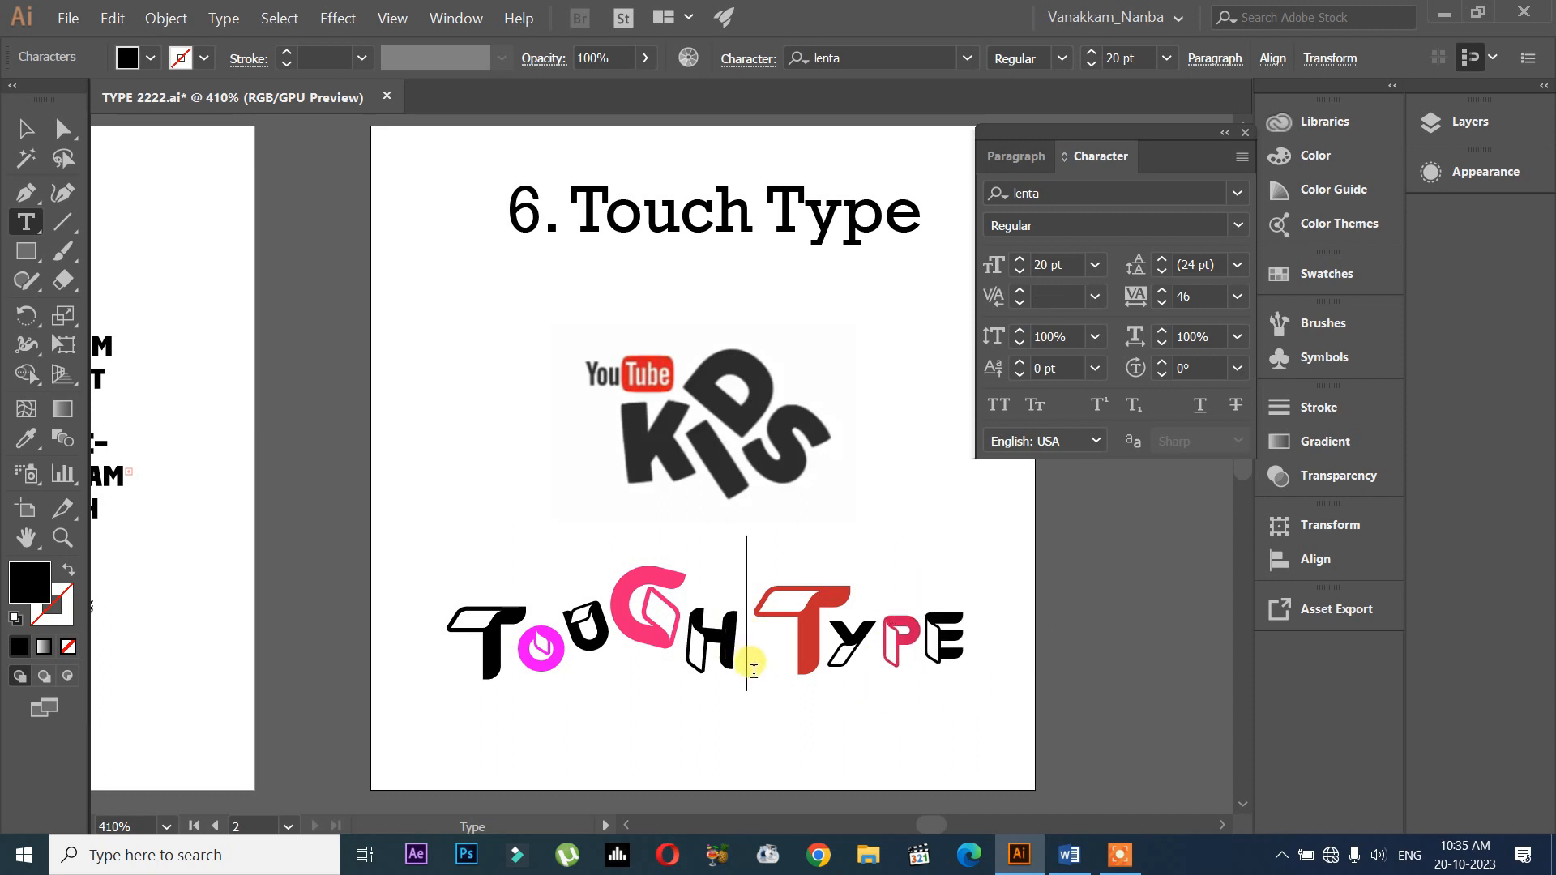
pyautogui.write('_')
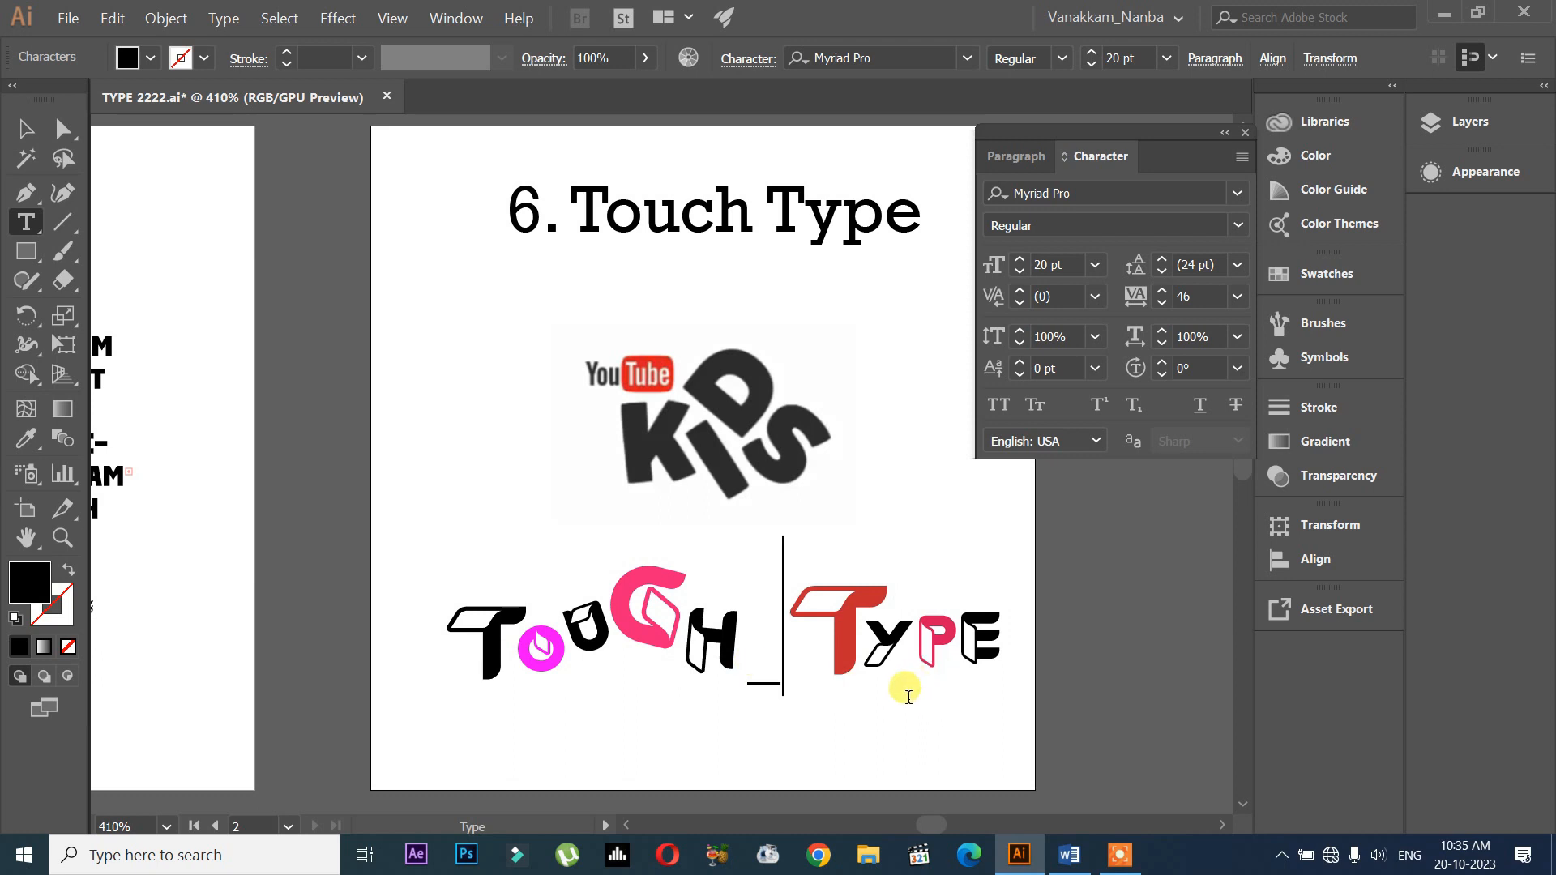
pyautogui.press('BackSpace')
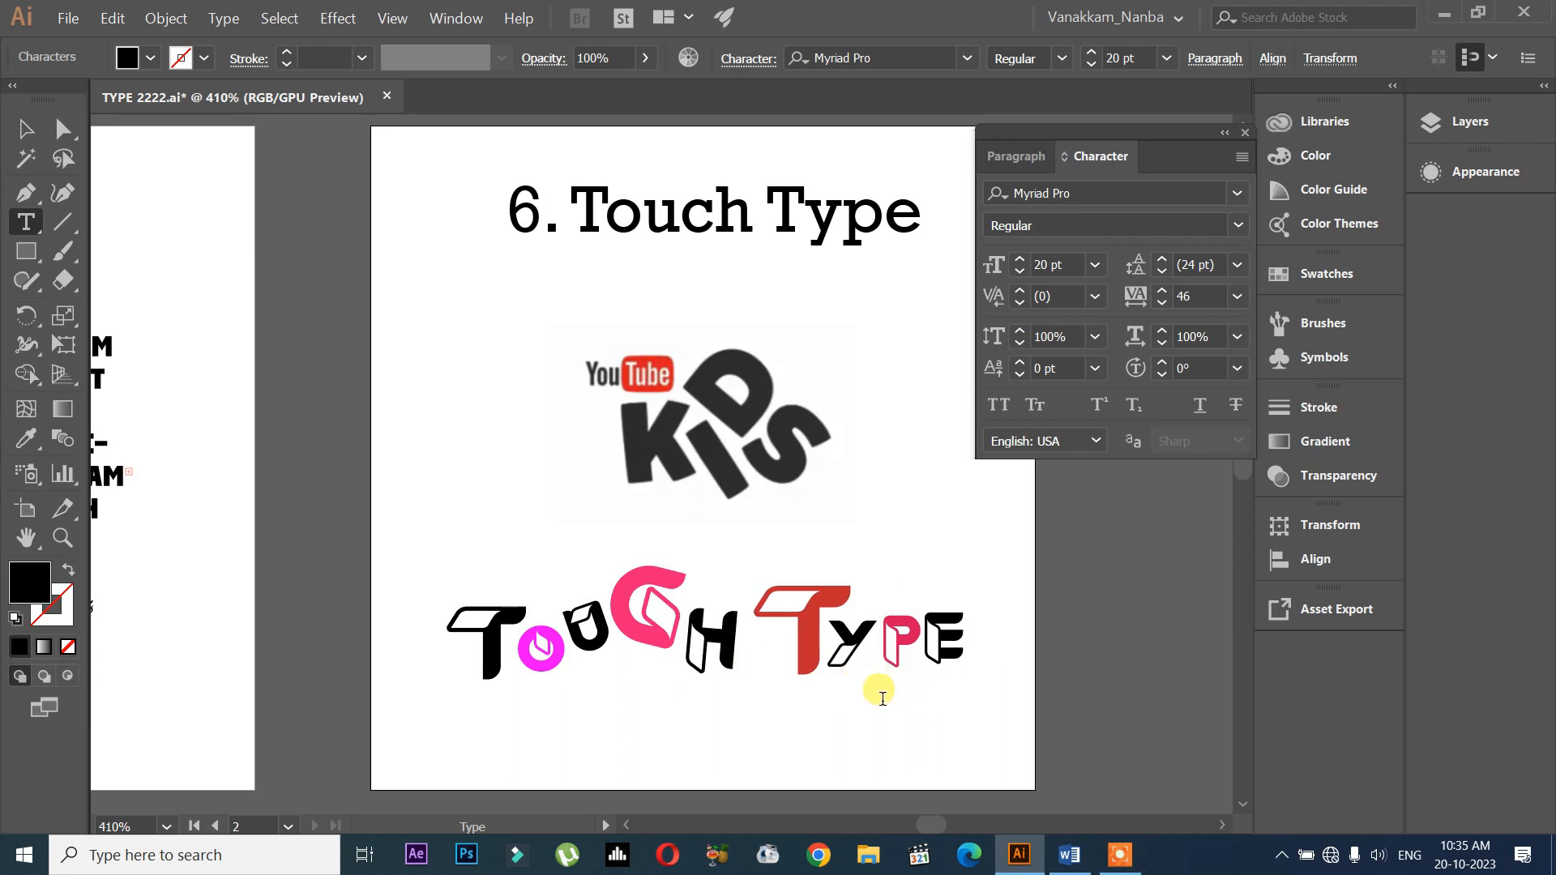
pyautogui.click(27, 139)
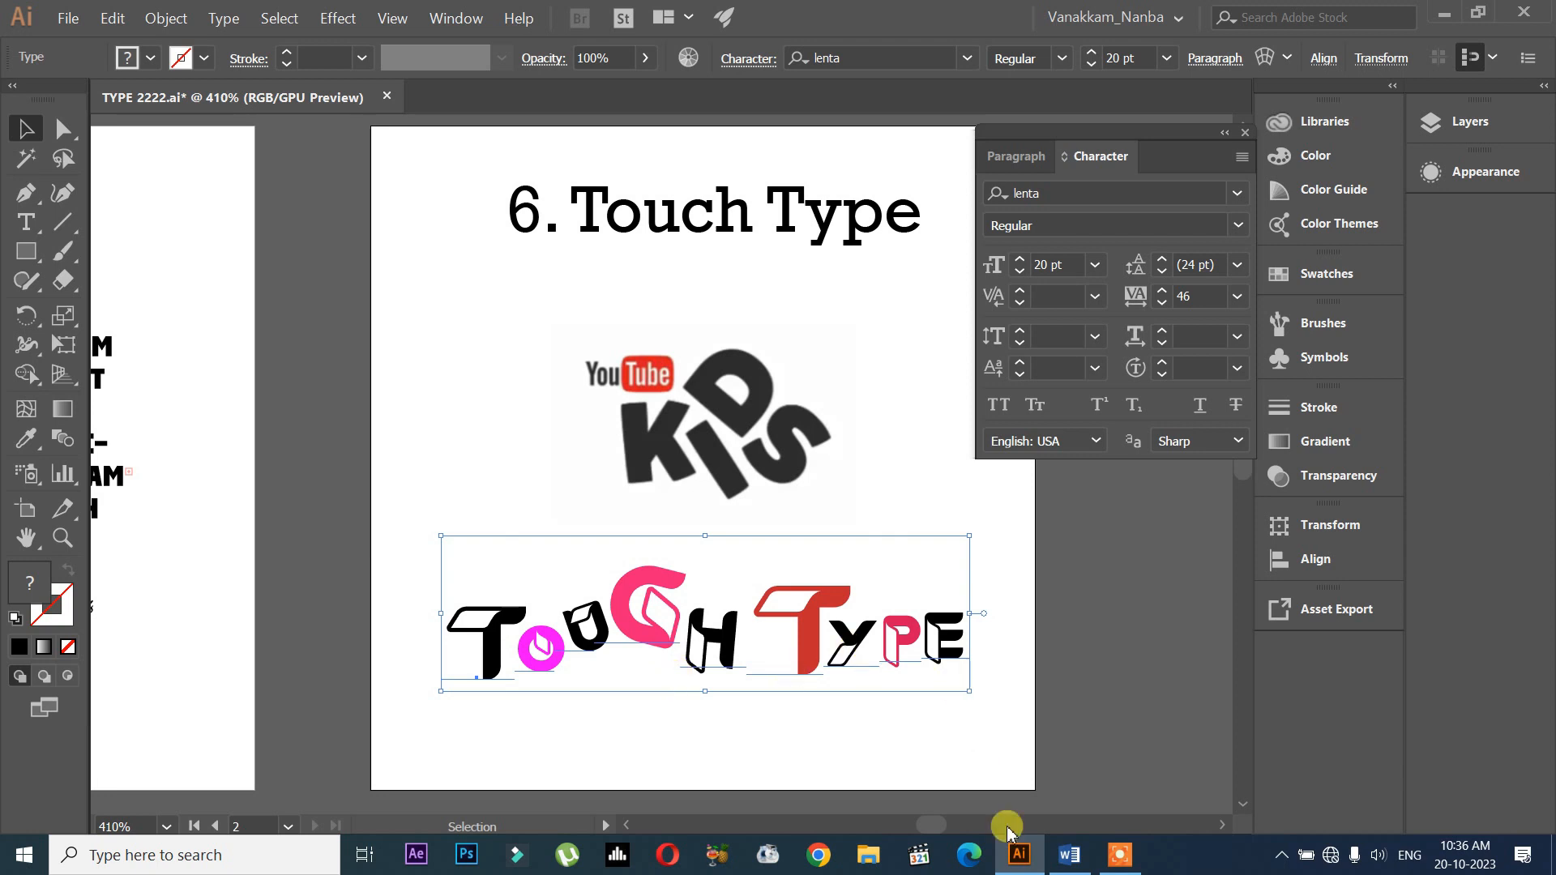
# In the Word topic list, replace the green highlight on "Touch Type" with yellow, save the document and return to Illustrator
pyautogui.click(1069, 865)
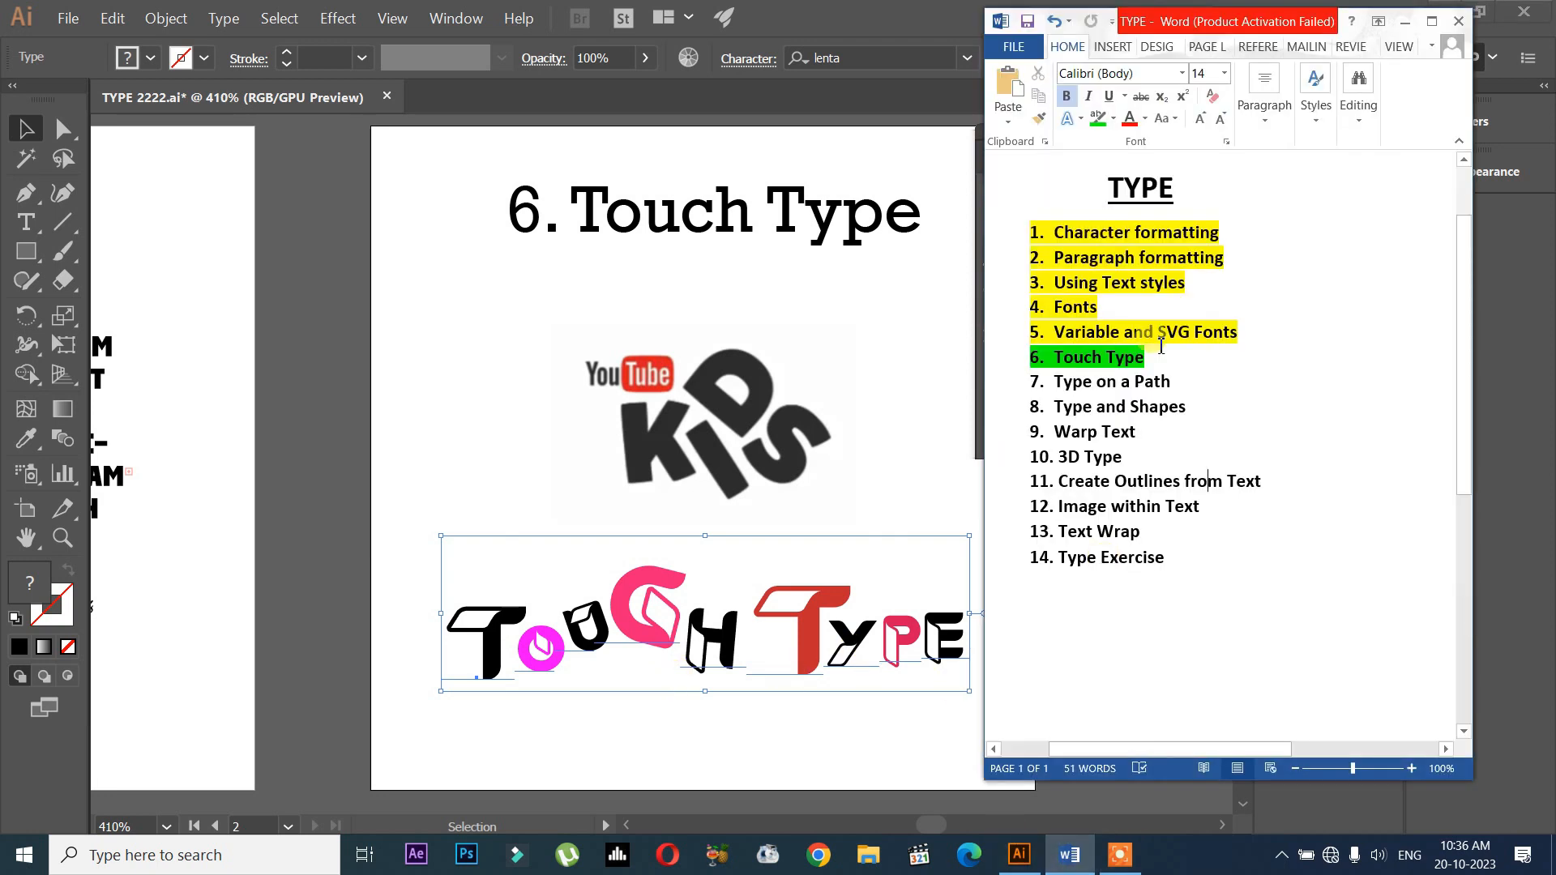
pyautogui.hotkey('ctrl', 'z')
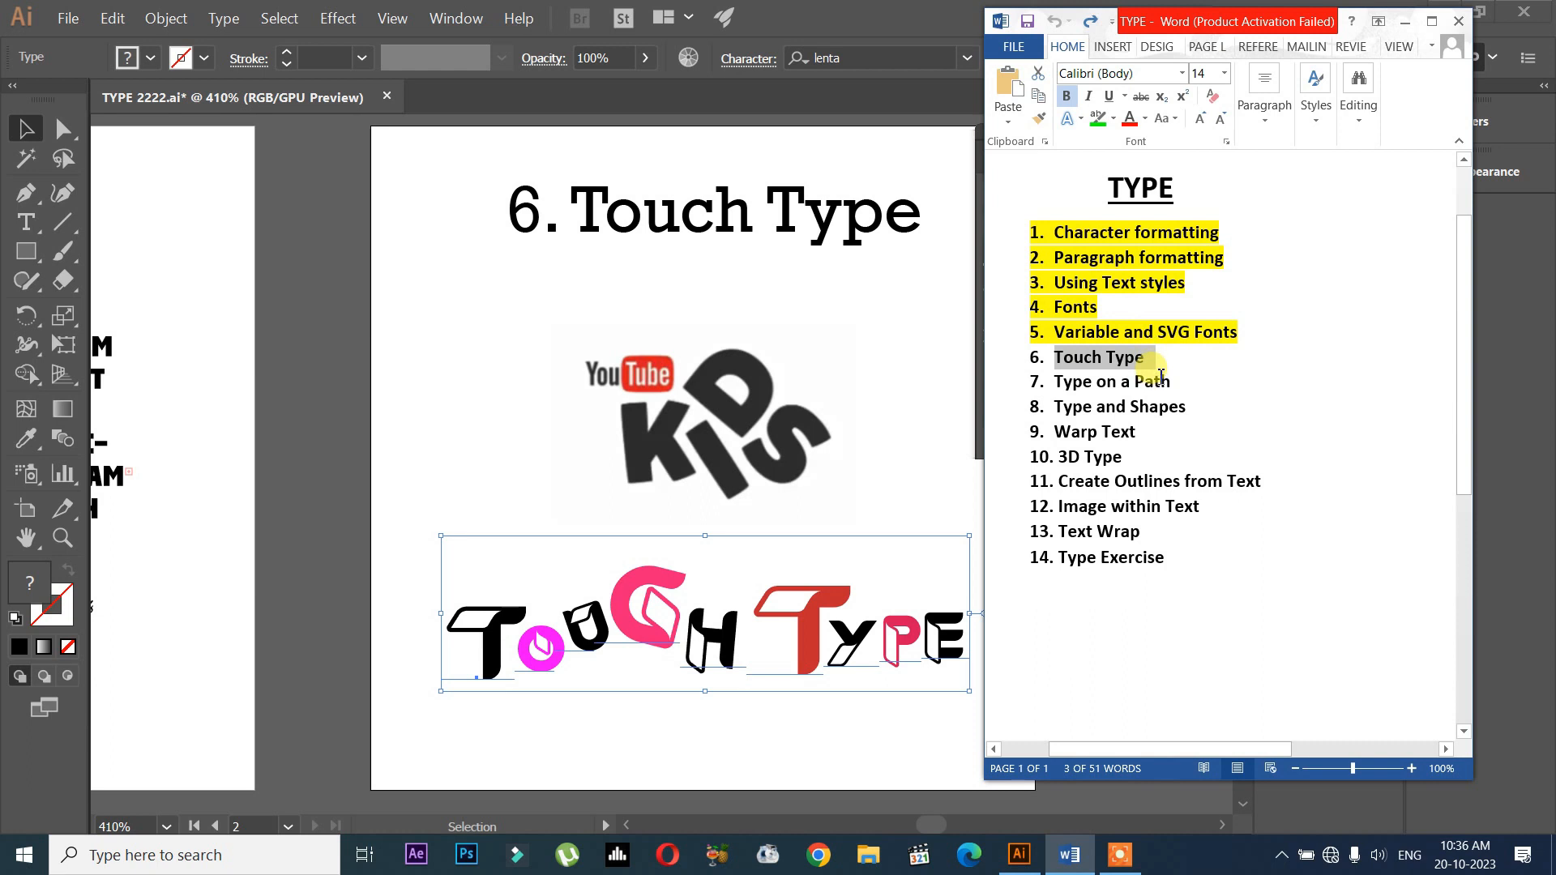
pyautogui.click(1114, 120)
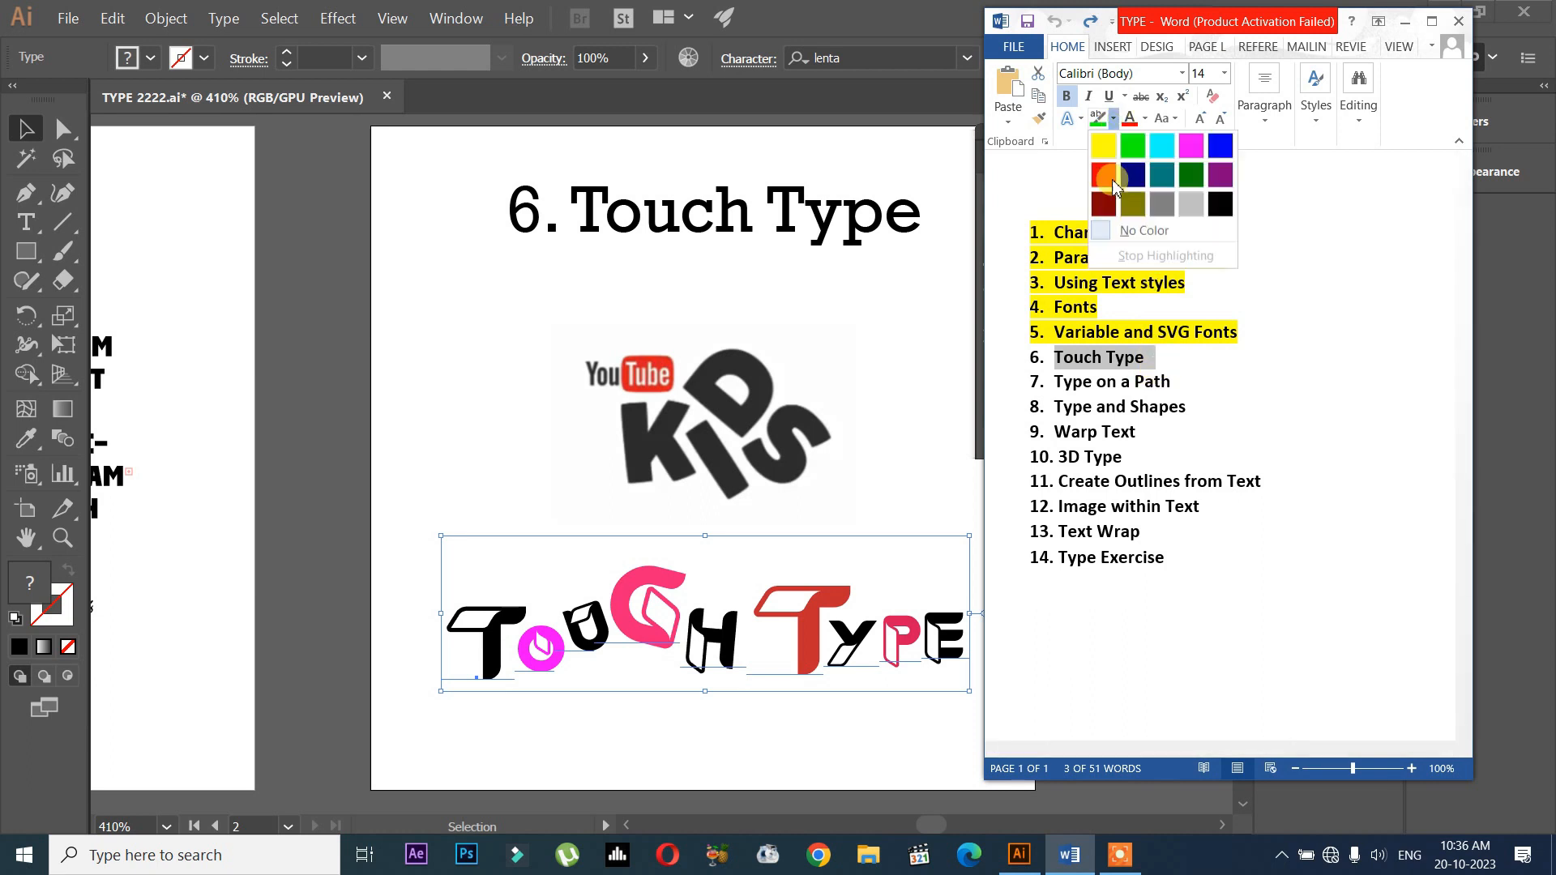
pyautogui.click(1104, 147)
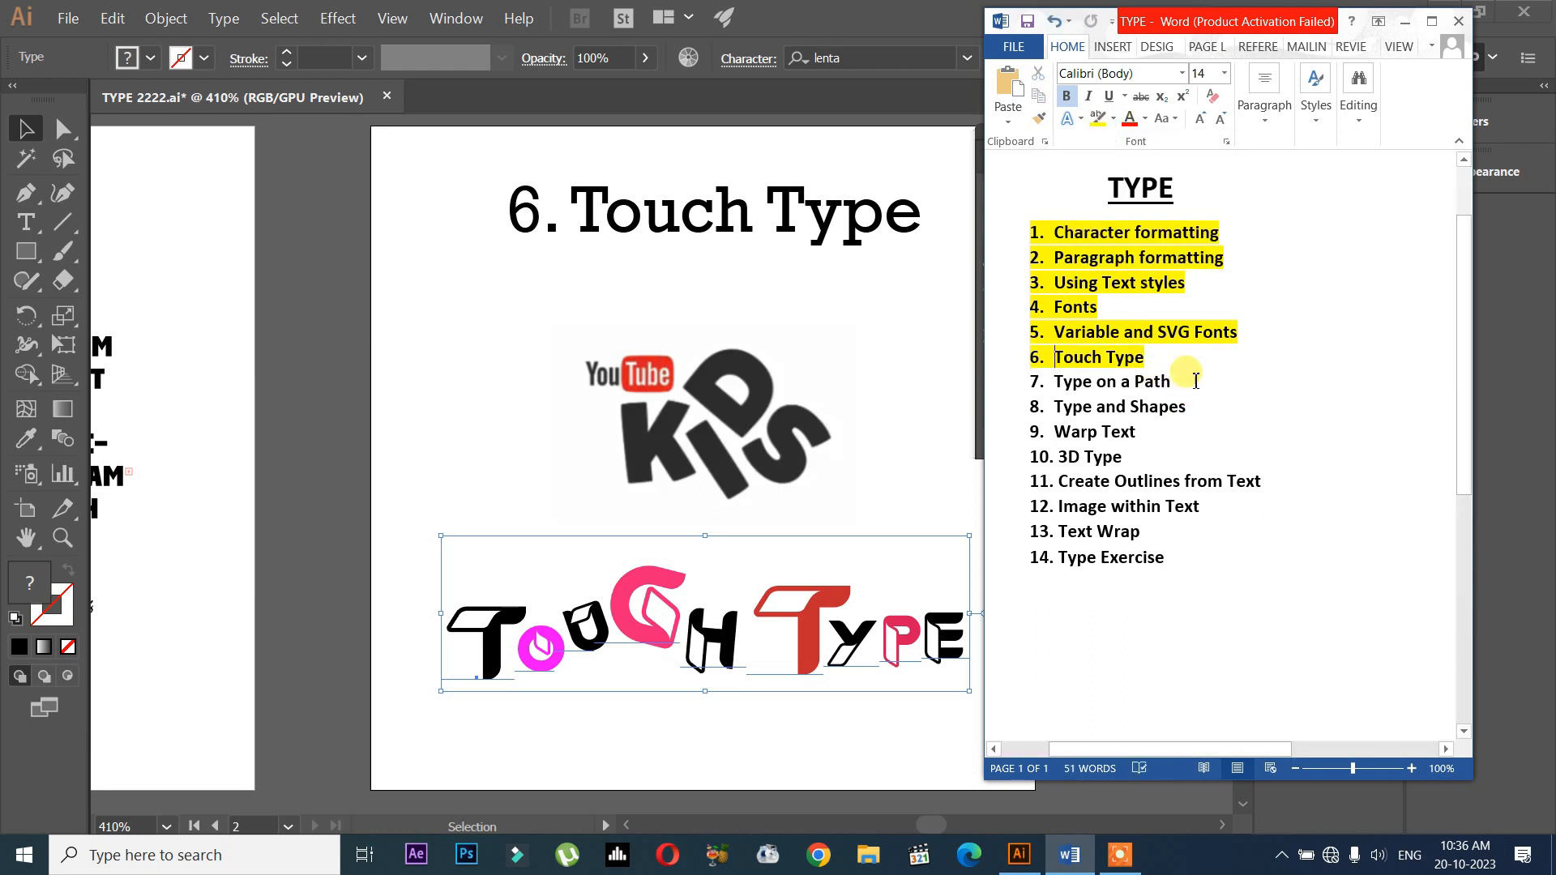
pyautogui.click(1027, 21)
pyautogui.click(894, 372)
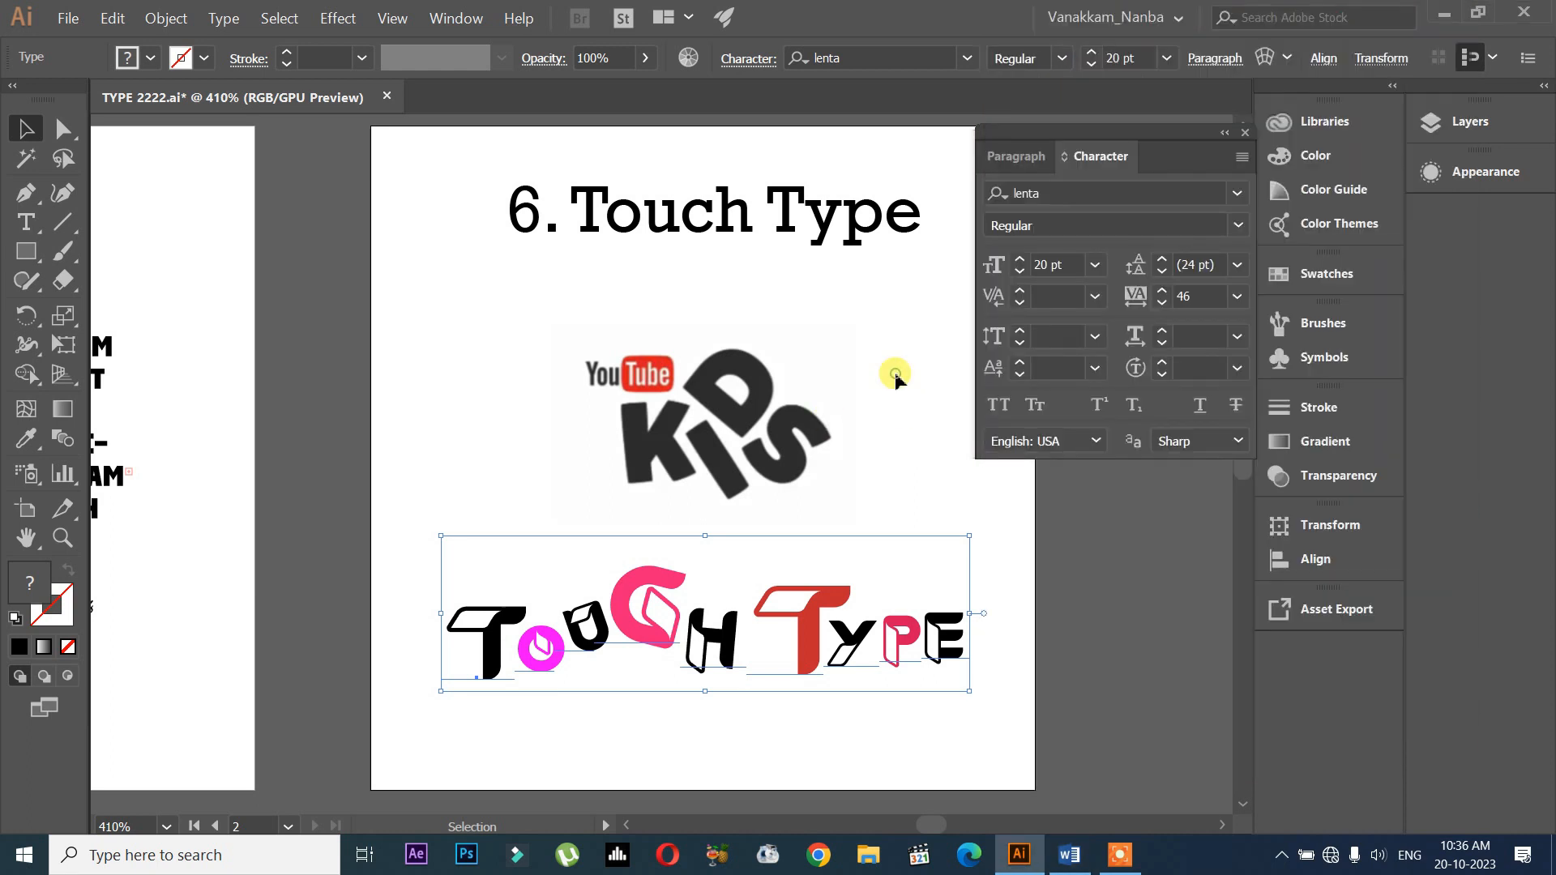